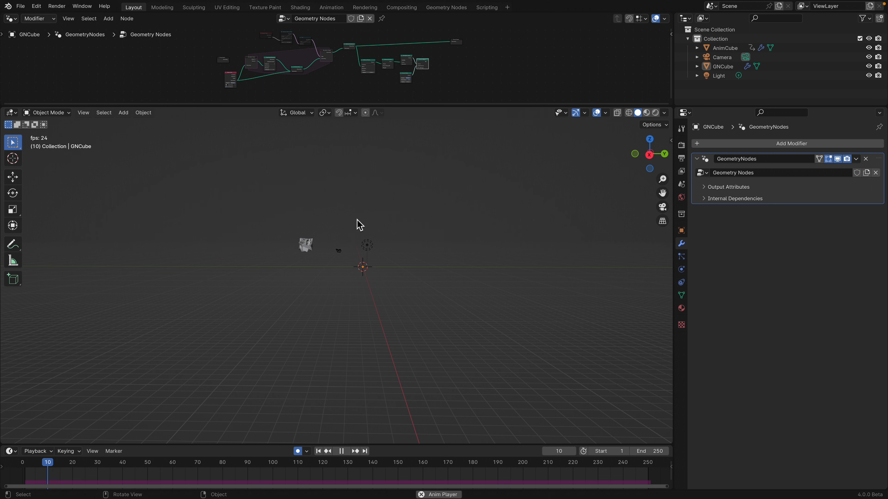
# Step: Play the cube trail animation, replay it from the first frame, and watch how the trail builds up from several angles
pyautogui.moveTo(358, 224); pyautogui.dragTo(341, 267, button='middle')
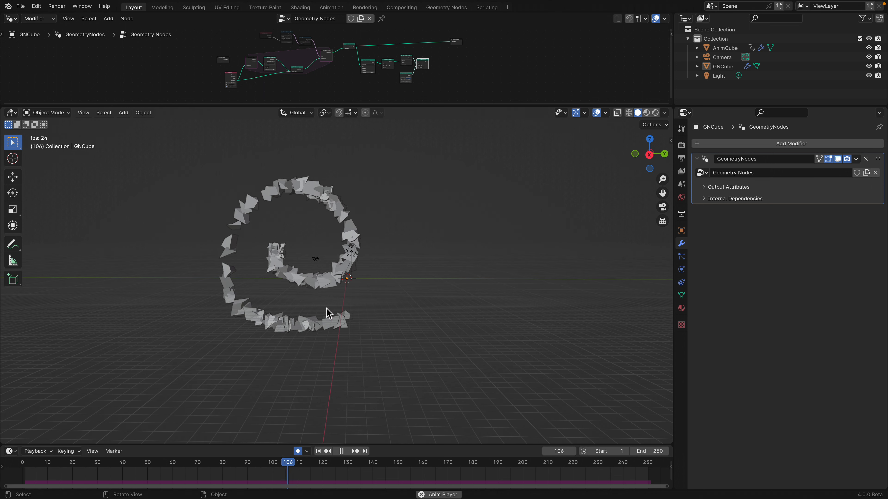
pyautogui.scroll(1, 356, 288)
pyautogui.moveTo(362, 276); pyautogui.dragTo(355, 301, button='middle')
pyautogui.moveTo(381, 261); pyautogui.dragTo(387, 314, button='middle')
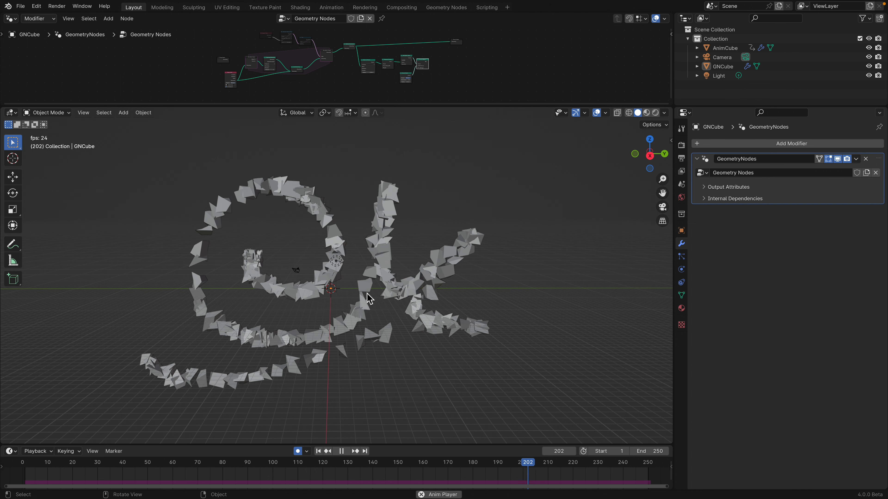
pyautogui.press('space')
pyautogui.moveTo(259, 376); pyautogui.dragTo(260, 375, button='middle')
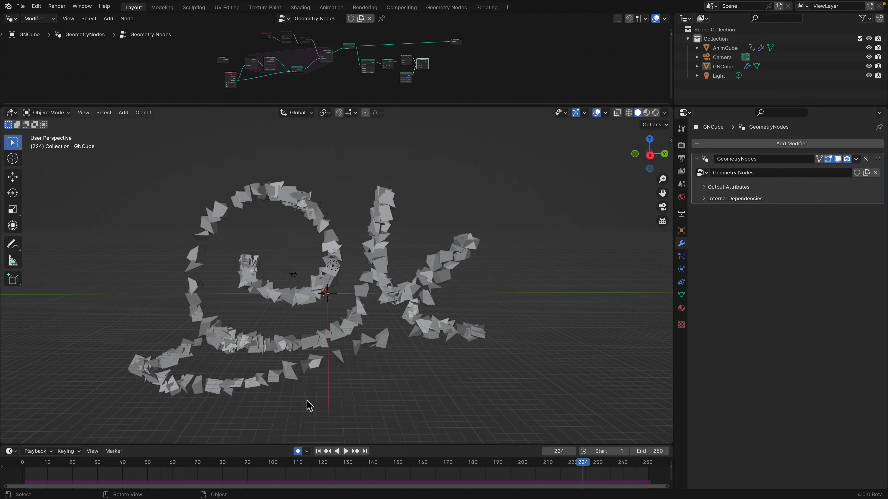
pyautogui.click(318, 451)
pyautogui.click(345, 451)
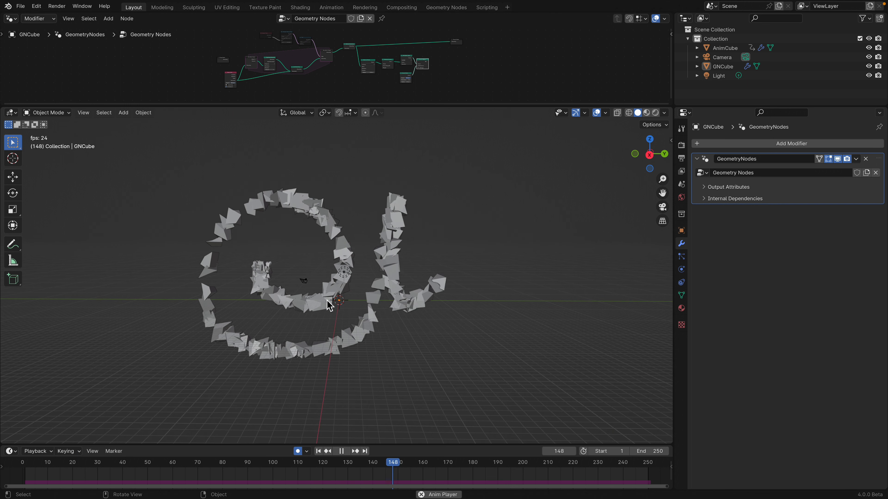
pyautogui.press('space')
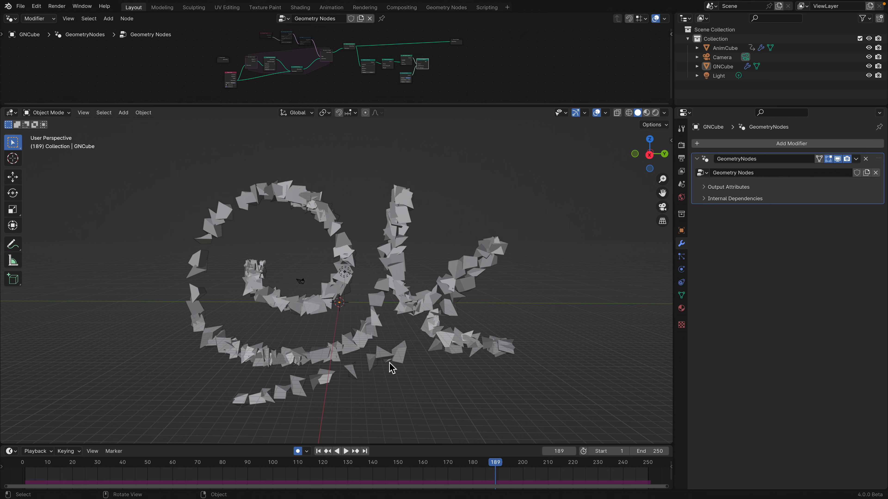
# Step: Select the GNCube trail and enlarge the node editor to make room for its geometry node tree
pyautogui.click(402, 296)
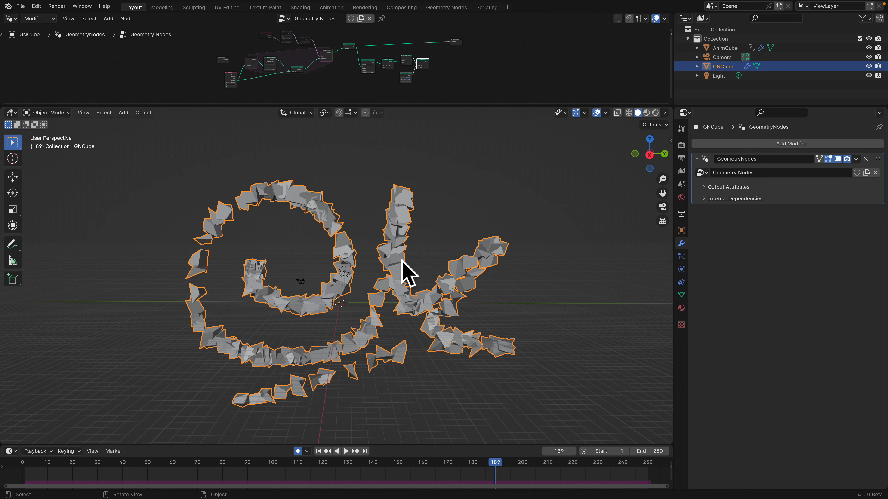
pyautogui.moveTo(443, 110); pyautogui.dragTo(443, 176)
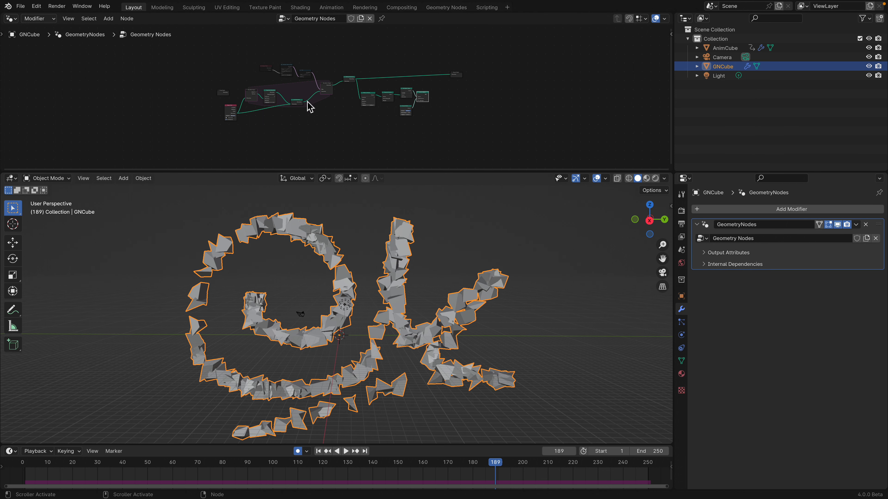
pyautogui.scroll(1, 325, 108)
pyautogui.moveTo(427, 243); pyautogui.dragTo(434, 245, button='middle')
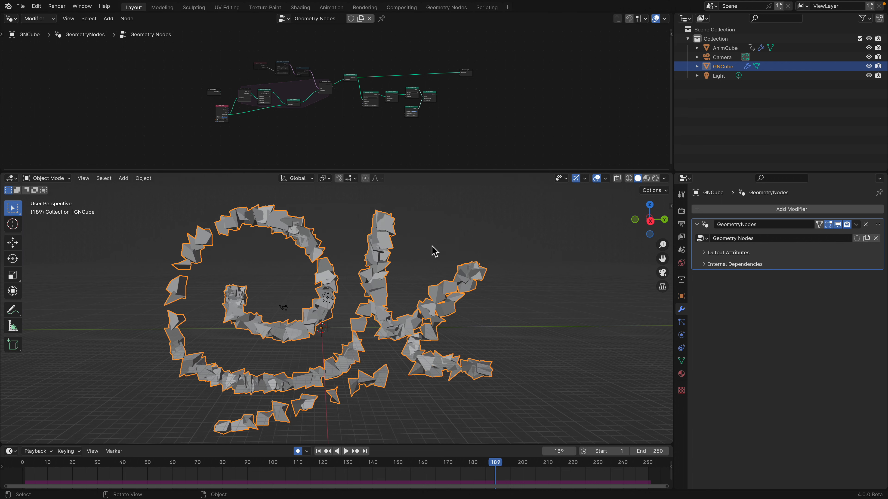
# Step: Delete all of AnimCube's animation keyframes and switch the viewport to the Right Orthographic view
pyautogui.click(726, 49)
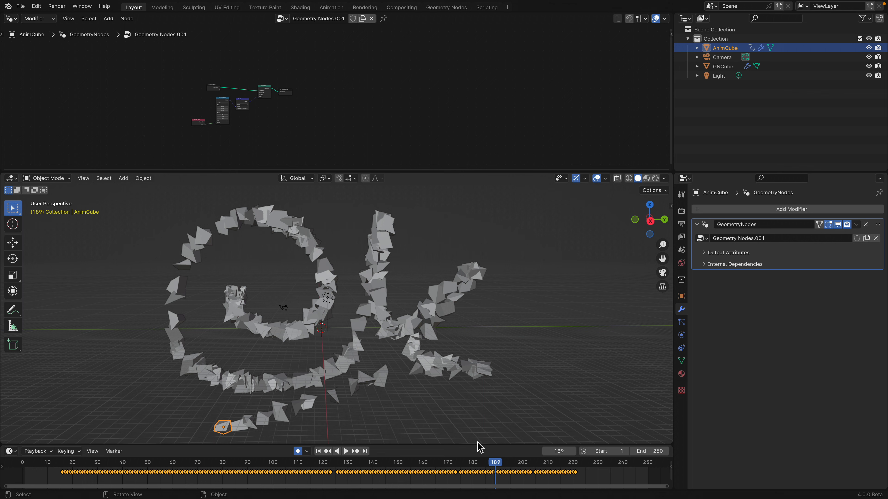
pyautogui.moveTo(480, 446); pyautogui.dragTo(480, 436)
pyautogui.click(650, 221)
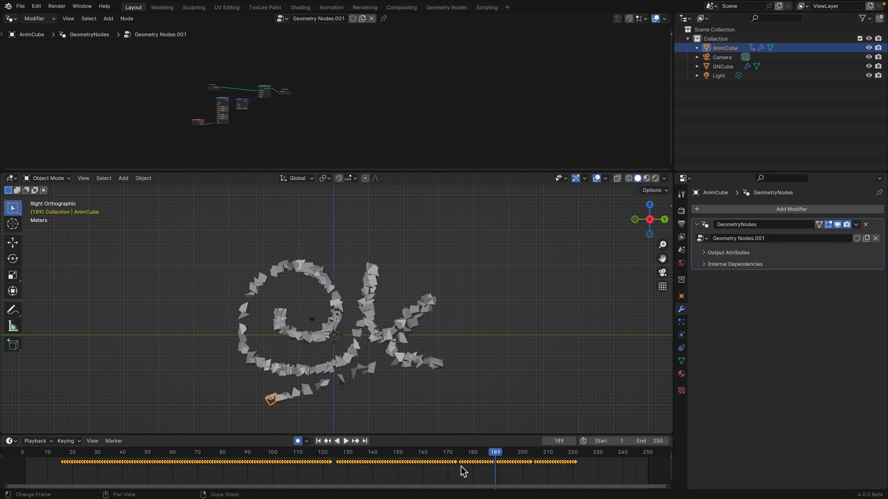
pyautogui.press('x')
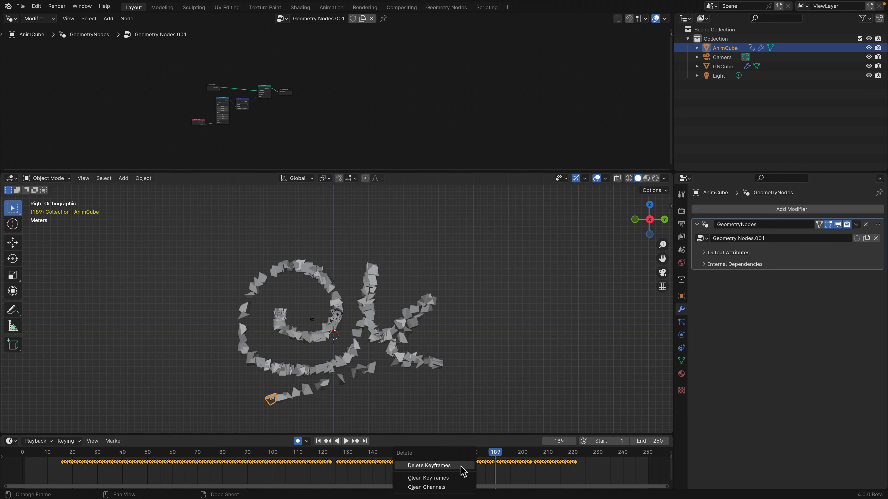
pyautogui.click(435, 477)
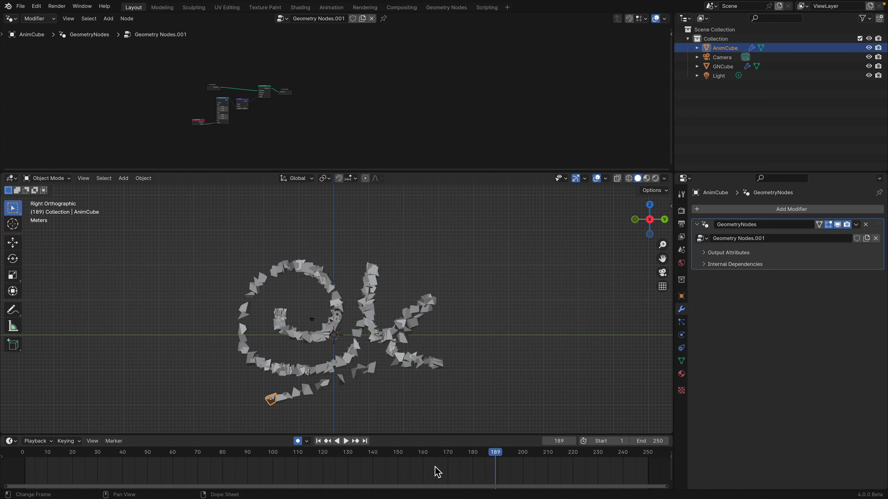
# Step: Record a new freehand looping path for AnimCube from frame 1 with auto keying during playback, and save the file
pyautogui.click(318, 441)
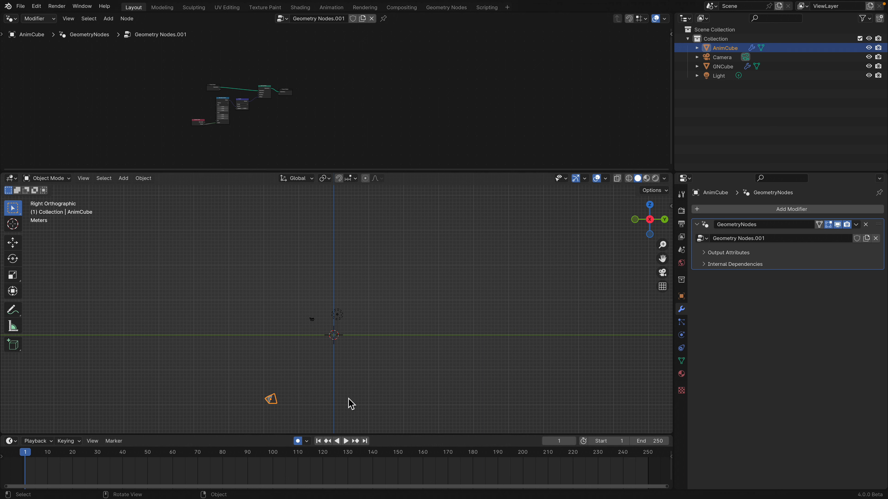
pyautogui.click(297, 442)
pyautogui.click(347, 441)
pyautogui.press('g')
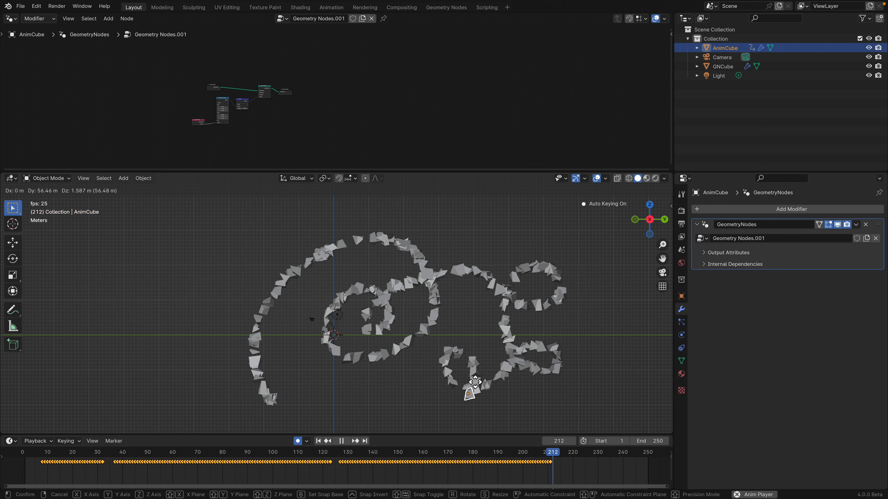
pyautogui.click(387, 362)
pyautogui.press('space')
pyautogui.hotkey('ctrl', 's')
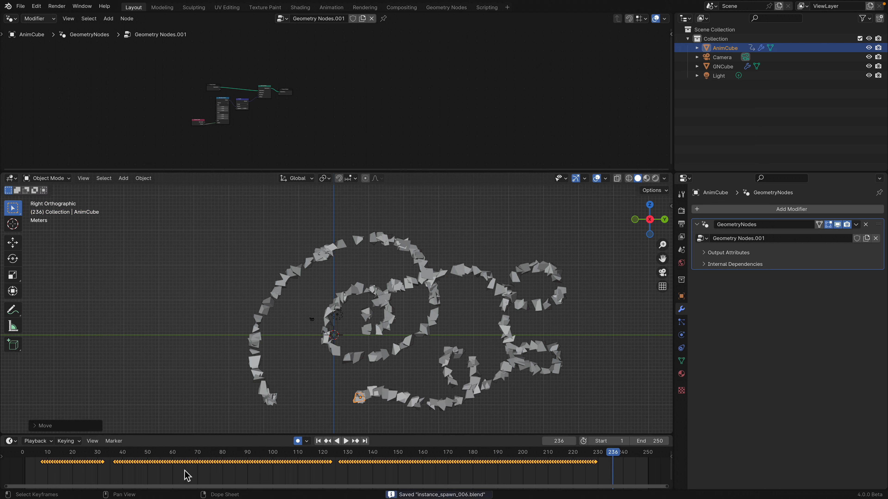
# Step: Scrub to frame 61 and enlarge the node editor so AnimCube's whole Set Position node tree can be examined
pyautogui.moveTo(49, 453); pyautogui.dragTo(178, 421)
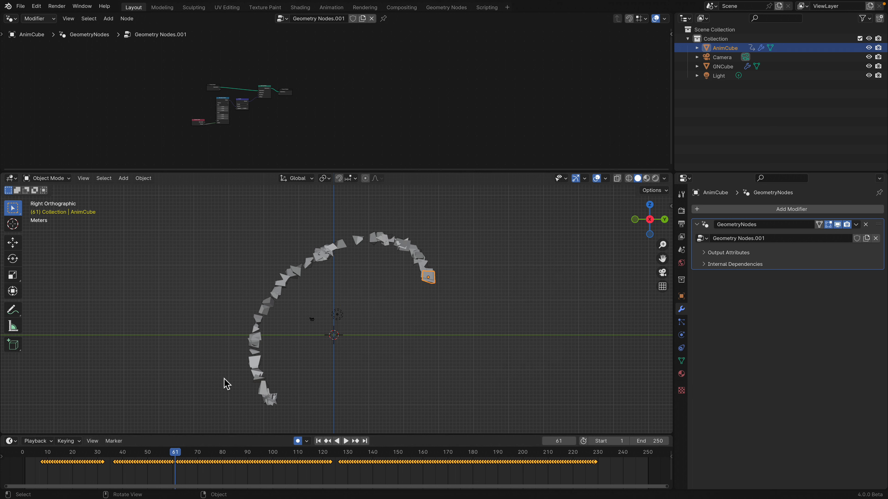
pyautogui.moveTo(338, 172); pyautogui.dragTo(325, 223)
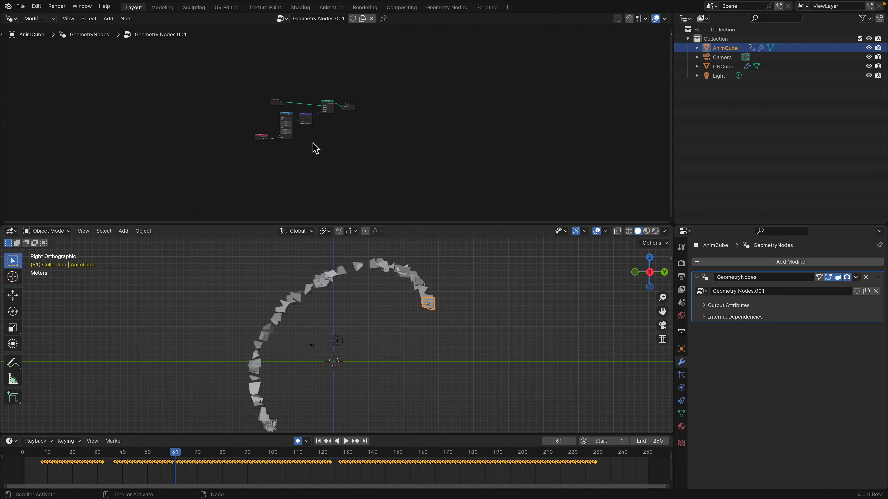
pyautogui.scroll(5, 312, 147)
pyautogui.scroll(2, 329, 164)
pyautogui.moveTo(331, 163); pyautogui.dragTo(374, 164, button='middle')
pyautogui.scroll(-1, 358, 147)
pyautogui.scroll(1, 374, 164)
pyautogui.moveTo(428, 225); pyautogui.dragTo(431, 234)
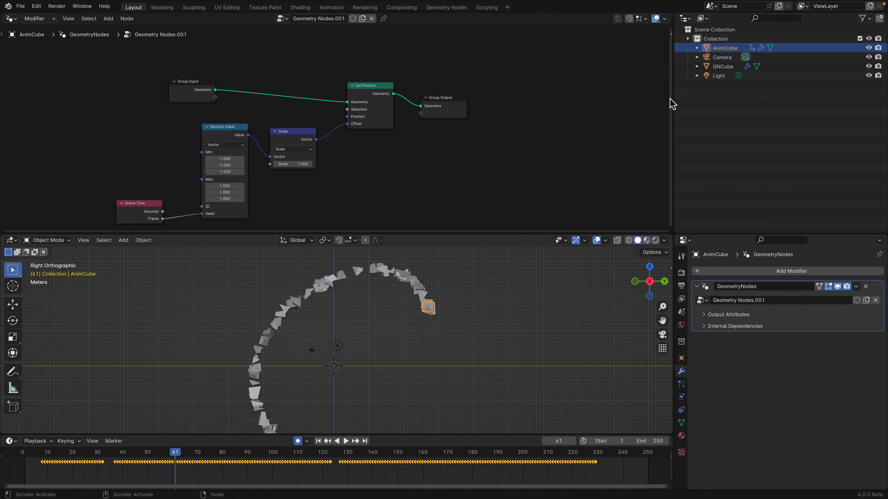
pyautogui.moveTo(446, 159); pyautogui.dragTo(460, 141, button='middle')
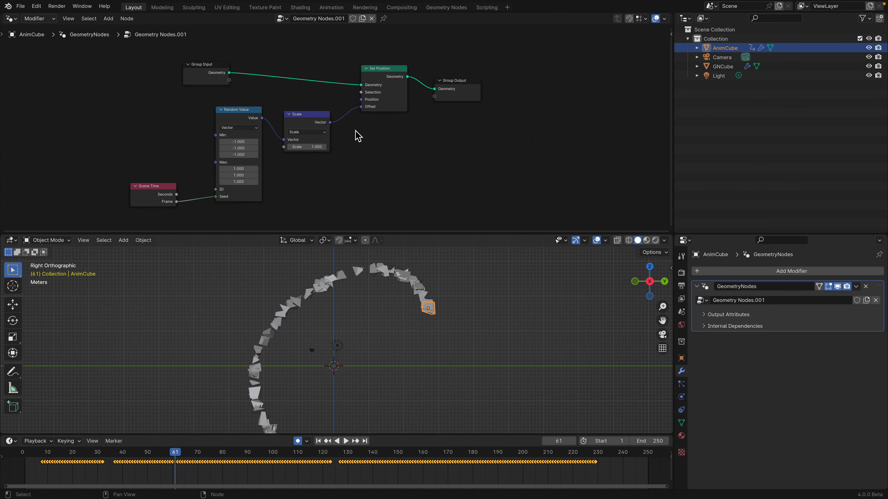
# Step: Rearrange the Random Value, Scale and Scene Time nodes slightly in AnimCube's node tree
pyautogui.moveTo(236, 115); pyautogui.dragTo(242, 117)
pyautogui.moveTo(305, 122); pyautogui.dragTo(315, 116)
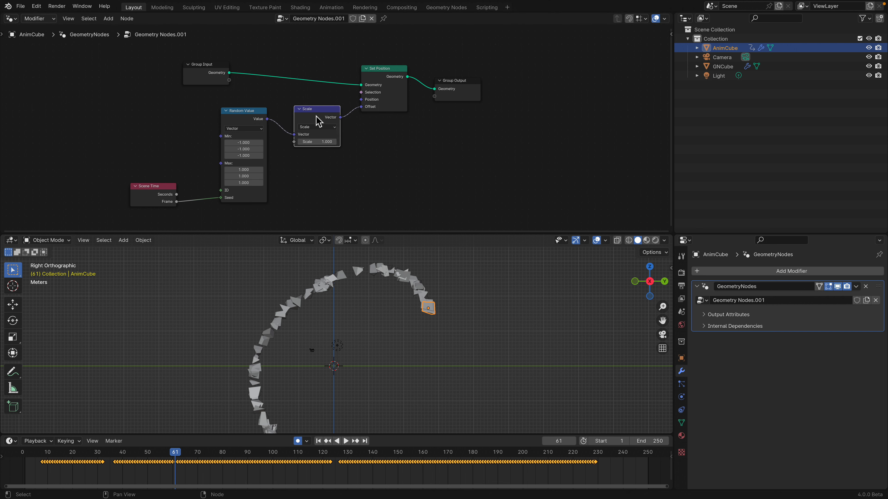
pyautogui.scroll(1, 311, 118)
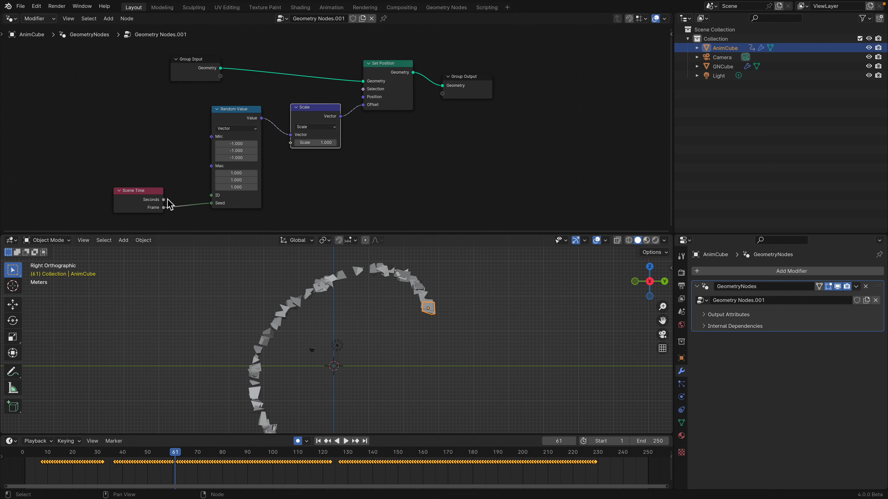
pyautogui.moveTo(168, 199); pyautogui.dragTo(182, 183)
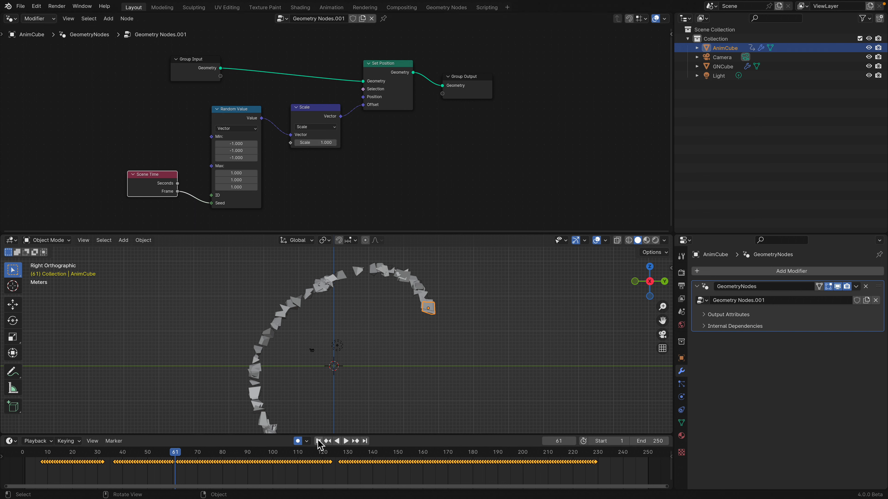
# Step: Play AnimCube's animation from the first frame and stop at frame 36 to watch the vertices randomize each frame
pyautogui.click(319, 442)
pyautogui.click(346, 441)
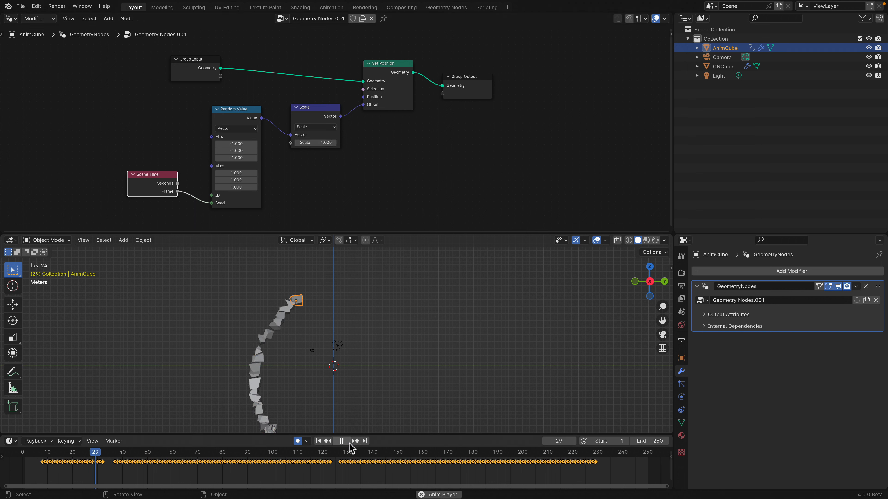
pyautogui.click(342, 441)
# Step: Nudge the Random Value, Scale and Set Position nodes upward, and play the animation on to frame 62
pyautogui.moveTo(240, 119); pyautogui.dragTo(243, 118)
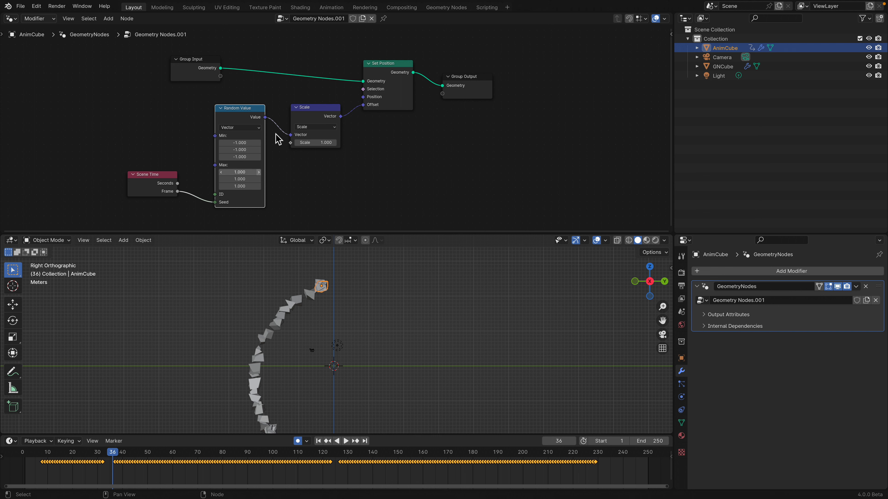
pyautogui.moveTo(312, 115); pyautogui.dragTo(311, 108)
pyautogui.moveTo(379, 71); pyautogui.dragTo(379, 67)
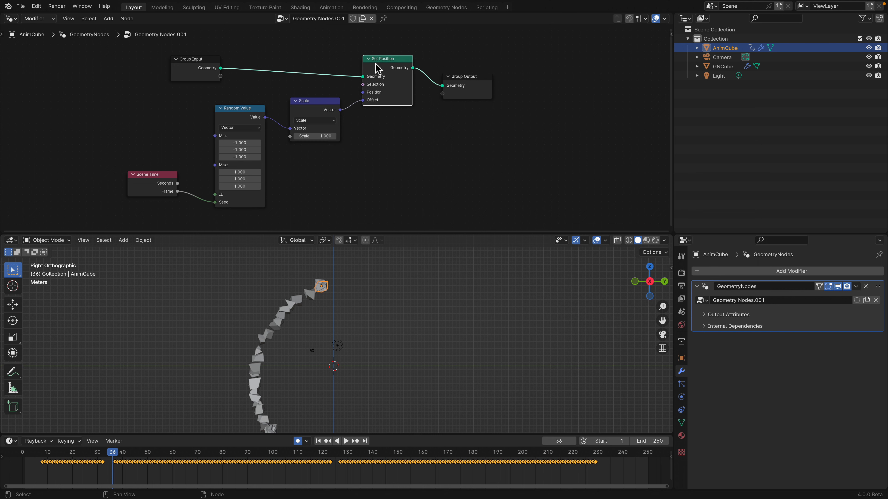
pyautogui.press('space')
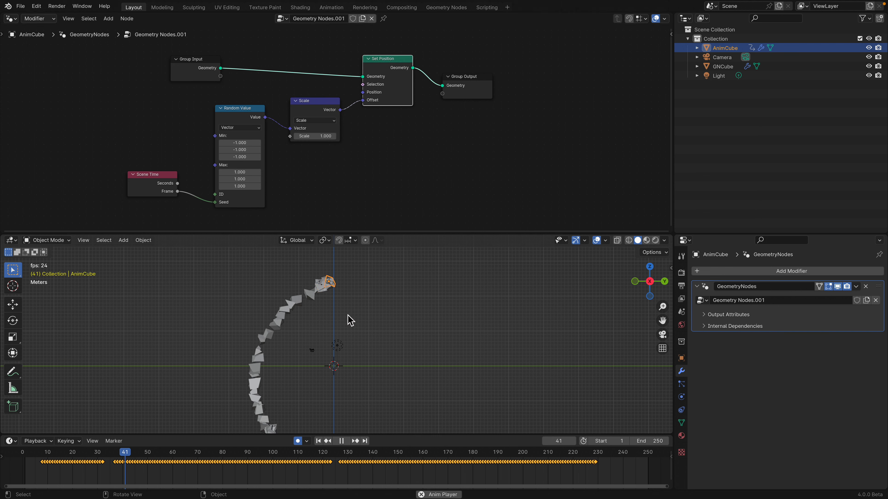
pyautogui.press('space')
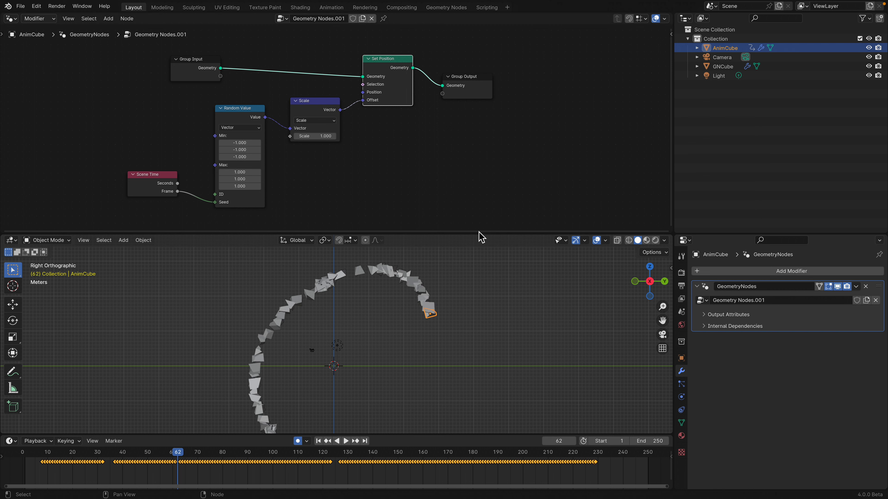
# Step: Select the GNCube trail and examine its simulation zone from Object Info through Simulation Output and Realize Instances in an enlarged node editor
pyautogui.click(414, 286)
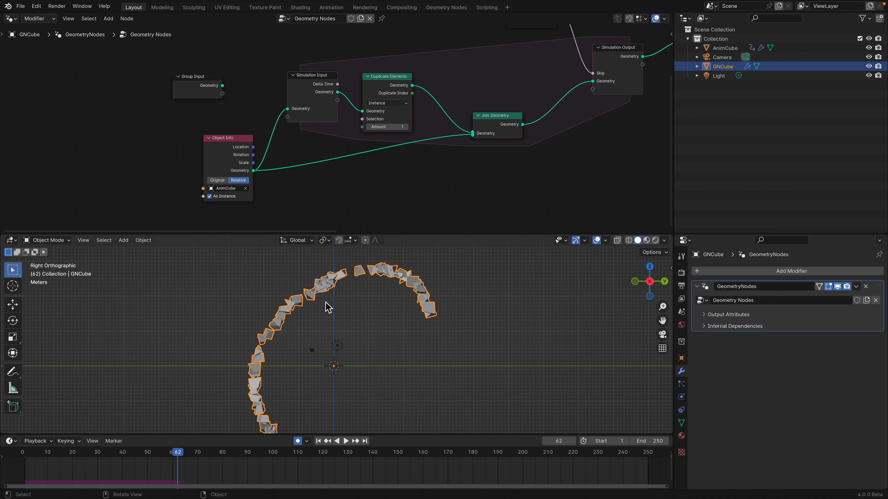
pyautogui.scroll(-1, 360, 310)
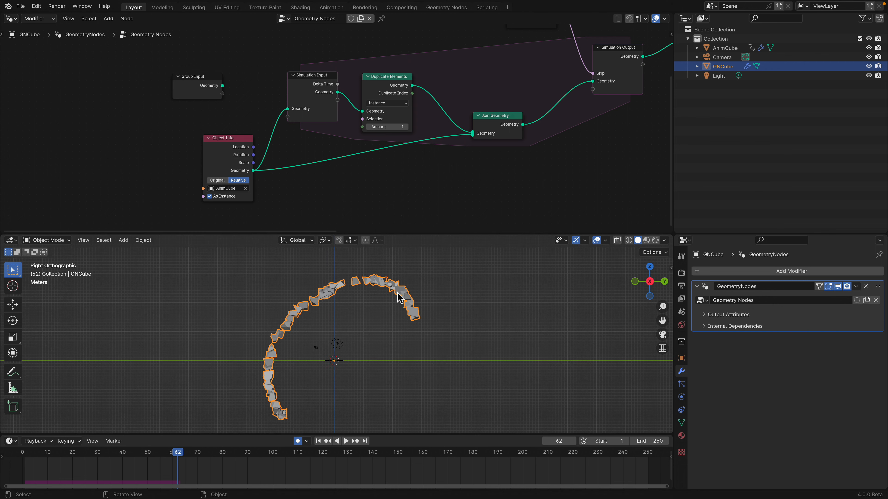
pyautogui.moveTo(661, 137); pyautogui.dragTo(598, 159, button='middle')
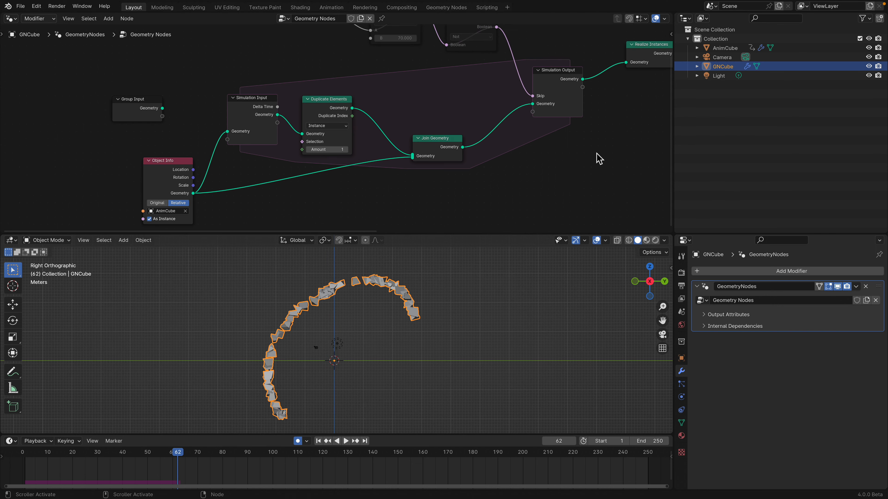
pyautogui.moveTo(642, 117); pyautogui.dragTo(617, 130, button='middle')
pyautogui.moveTo(550, 176); pyautogui.dragTo(476, 210, button='middle')
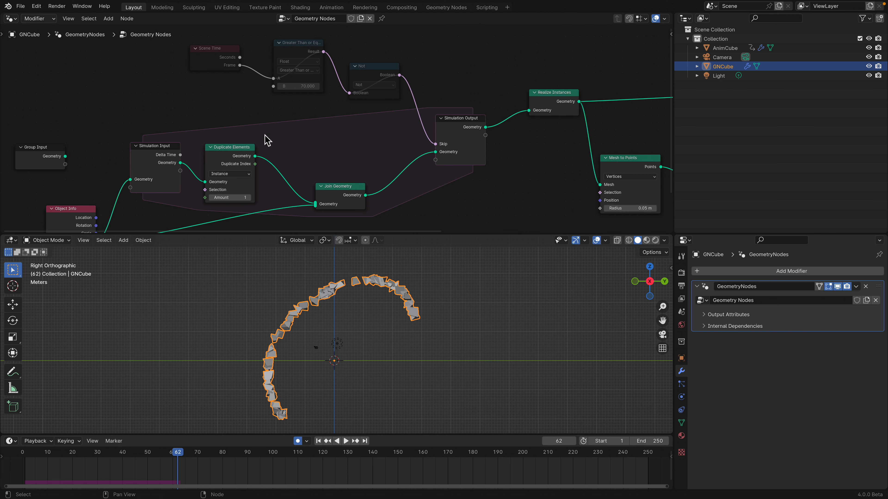
pyautogui.moveTo(452, 140); pyautogui.dragTo(463, 122, button='middle')
pyautogui.moveTo(491, 232); pyautogui.dragTo(503, 272)
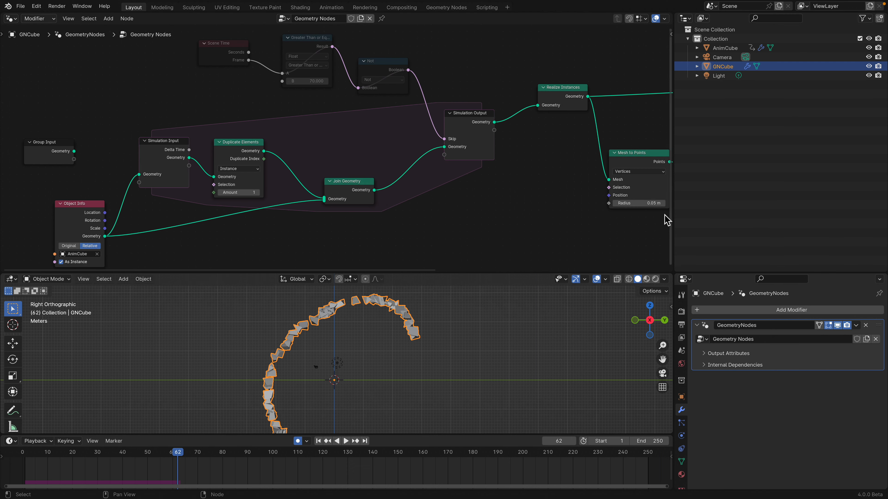
pyautogui.moveTo(675, 217); pyautogui.dragTo(706, 217)
pyautogui.scroll(1, 198, 140)
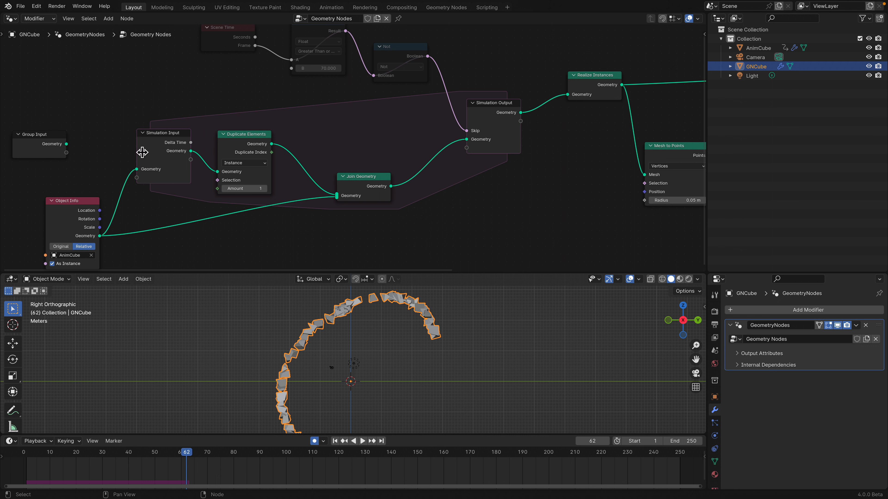
pyautogui.moveTo(348, 85); pyautogui.dragTo(351, 84, button='middle')
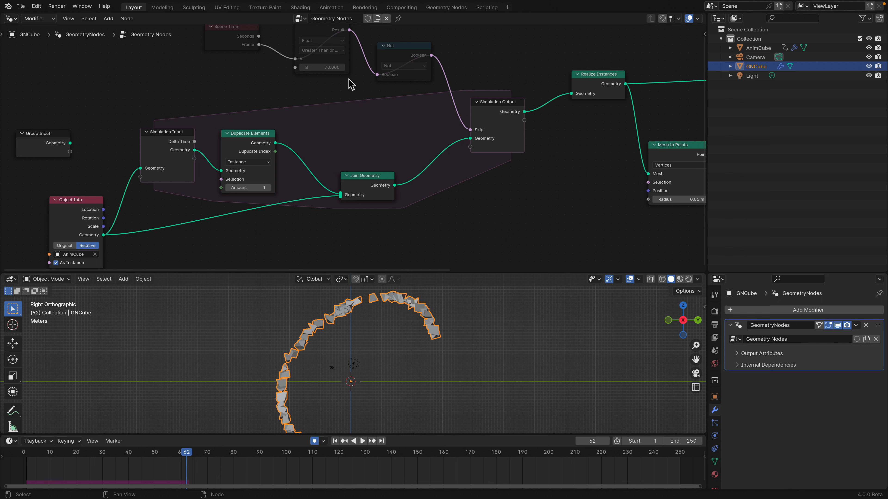
# Step: Reposition the Simulation Input, Duplicate Elements and Join Geometry nodes slightly within GNCube's simulation zone
pyautogui.moveTo(176, 143); pyautogui.dragTo(179, 133)
pyautogui.moveTo(242, 141); pyautogui.dragTo(251, 131)
pyautogui.moveTo(367, 187); pyautogui.dragTo(363, 188)
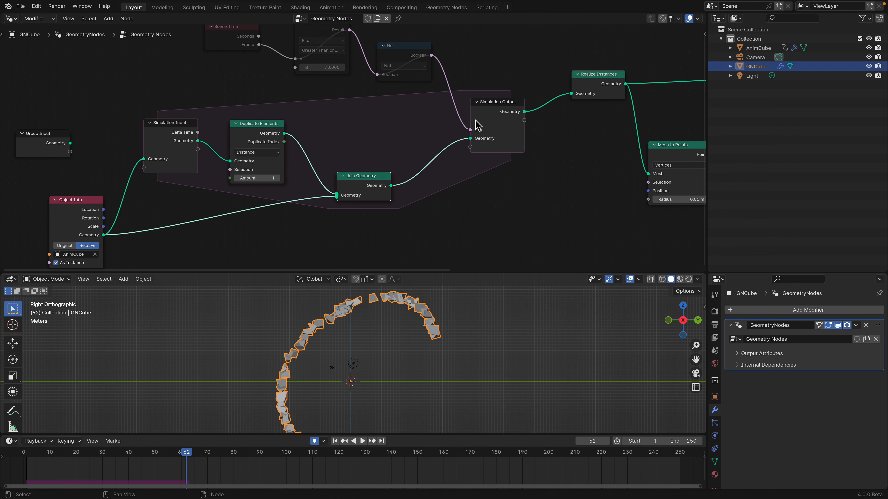
# Step: Move the Simulation Output node closer to Join Geometry and shift the Object Info node toward the simulation zone
pyautogui.moveTo(502, 111); pyautogui.dragTo(467, 113)
pyautogui.moveTo(136, 223); pyautogui.dragTo(152, 194, button='middle')
pyautogui.moveTo(98, 175); pyautogui.dragTo(114, 177)
pyautogui.moveTo(203, 173); pyautogui.dragTo(175, 181, button='middle')
pyautogui.scroll(-1, 92, 157)
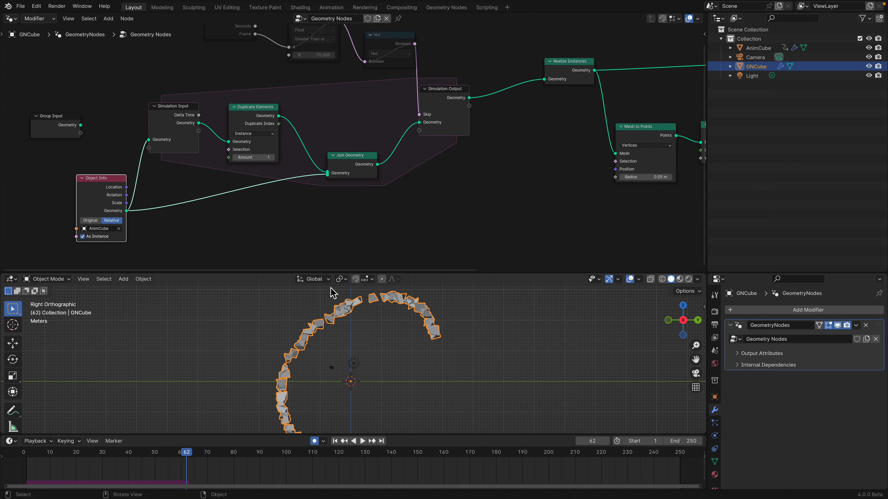
pyautogui.scroll(-1, 430, 392)
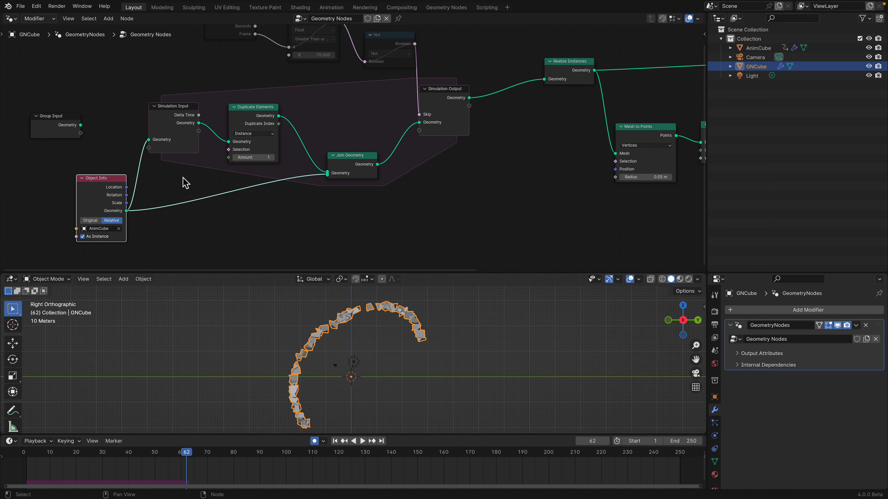
# Step: Nudge the Object Info node upward and move the unconnected Group Input node up, away from the simulation zone
pyautogui.moveTo(100, 187); pyautogui.dragTo(100, 184)
pyautogui.scroll(1, 101, 184)
pyautogui.moveTo(81, 124); pyautogui.dragTo(129, 139, button='middle')
pyautogui.scroll(1, 104, 129)
pyautogui.moveTo(103, 129); pyautogui.dragTo(87, 96)
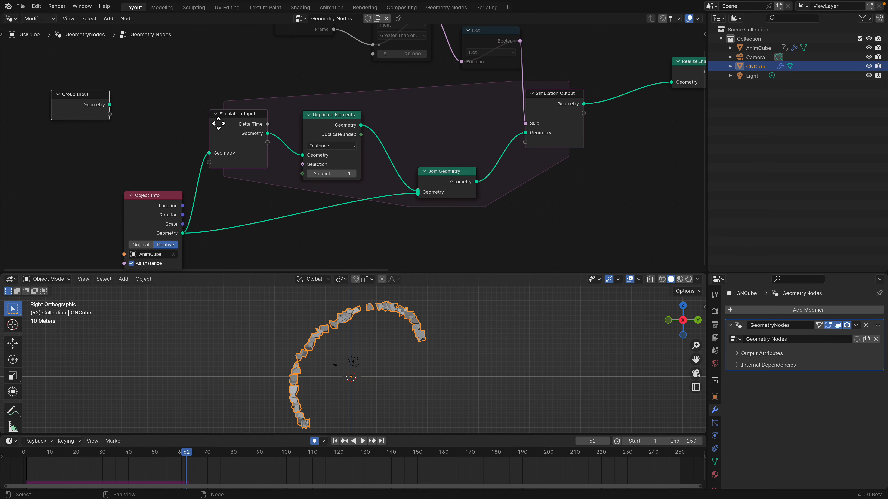
pyautogui.moveTo(215, 114); pyautogui.dragTo(175, 102, button='middle')
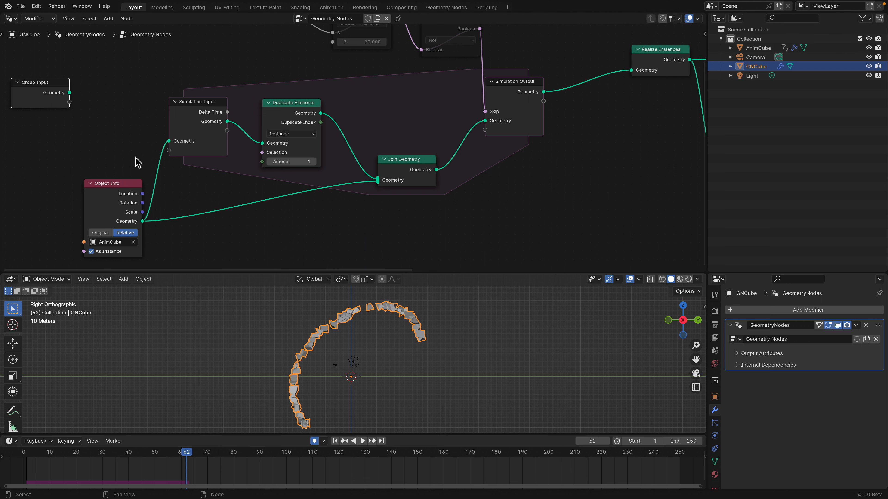
# Step: Nudge the Object Info, Simulation Input and Duplicate Elements nodes, and select the Join Geometry node
pyautogui.moveTo(127, 192); pyautogui.dragTo(129, 167)
pyautogui.scroll(1, 115, 196)
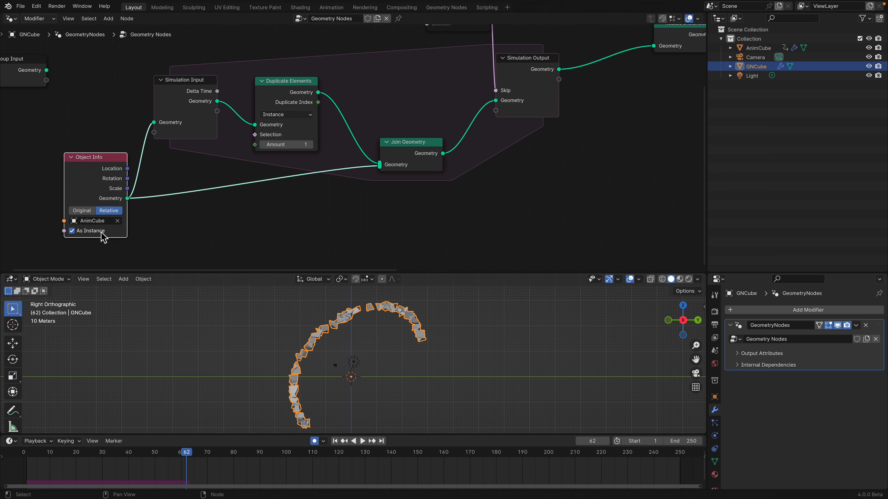
pyautogui.moveTo(99, 166); pyautogui.dragTo(92, 170)
pyautogui.moveTo(184, 83); pyautogui.dragTo(181, 78)
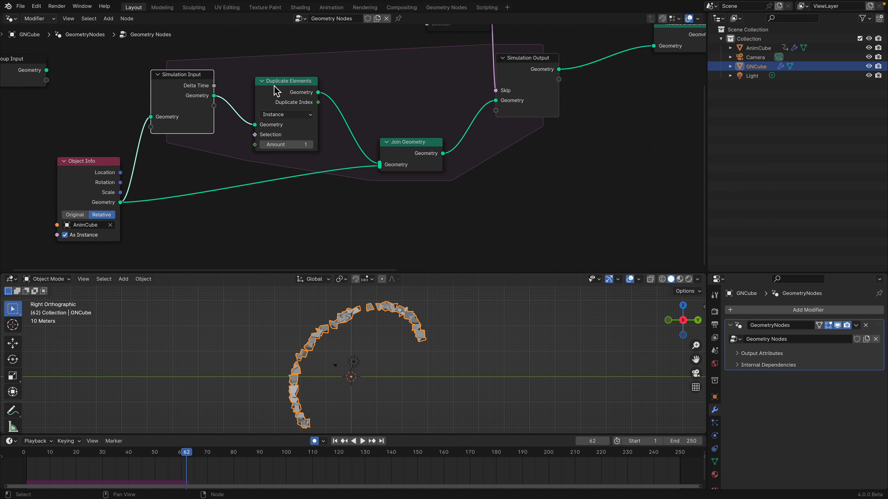
pyautogui.moveTo(283, 96); pyautogui.dragTo(282, 85)
pyautogui.click(398, 146)
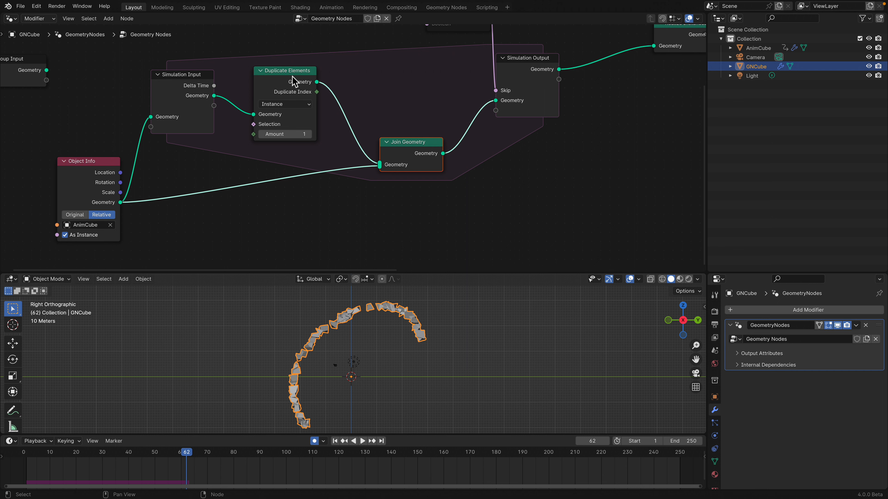
# Step: Shift the Duplicate Elements node slightly and move the Simulation Output node a little away from Join Geometry
pyautogui.moveTo(294, 81); pyautogui.dragTo(288, 77)
pyautogui.moveTo(240, 77); pyautogui.dragTo(215, 88, button='middle')
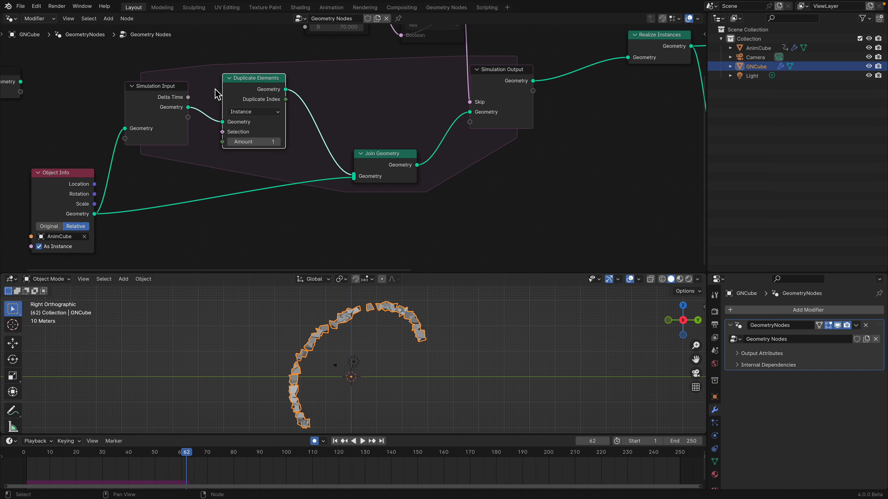
pyautogui.scroll(-1, 366, 158)
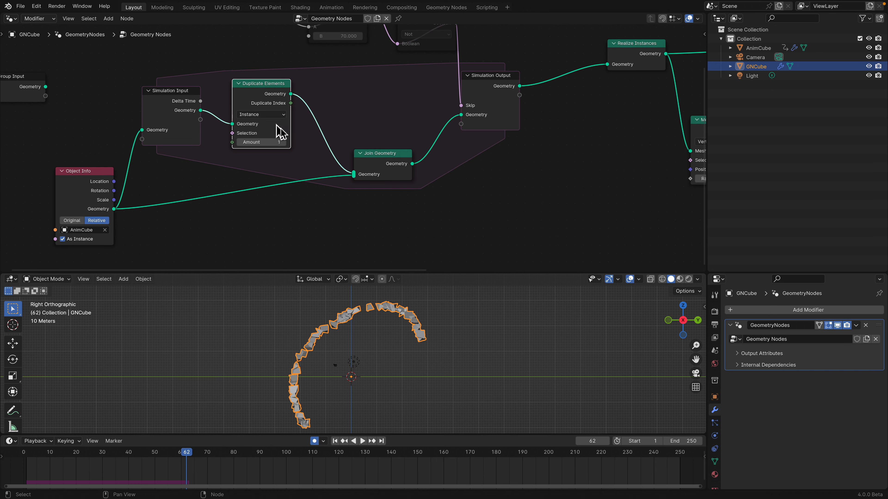
pyautogui.moveTo(495, 91); pyautogui.dragTo(508, 93)
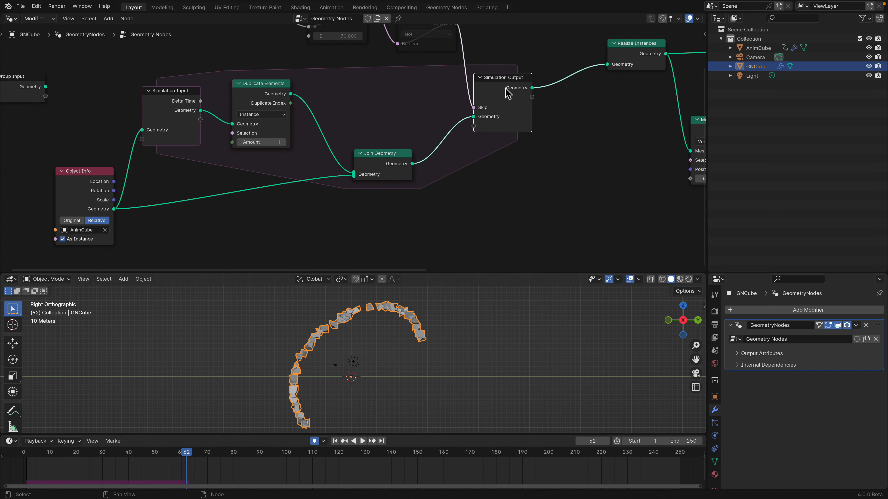
pyautogui.scroll(-2, 317, 133)
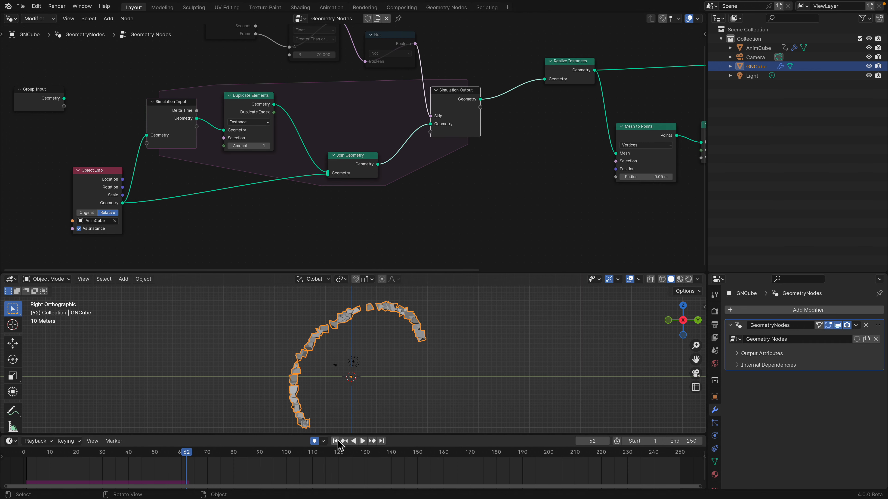
# Step: Play the GNCube simulation from the first frame and stop at frame 66
pyautogui.click(336, 441)
pyautogui.click(363, 441)
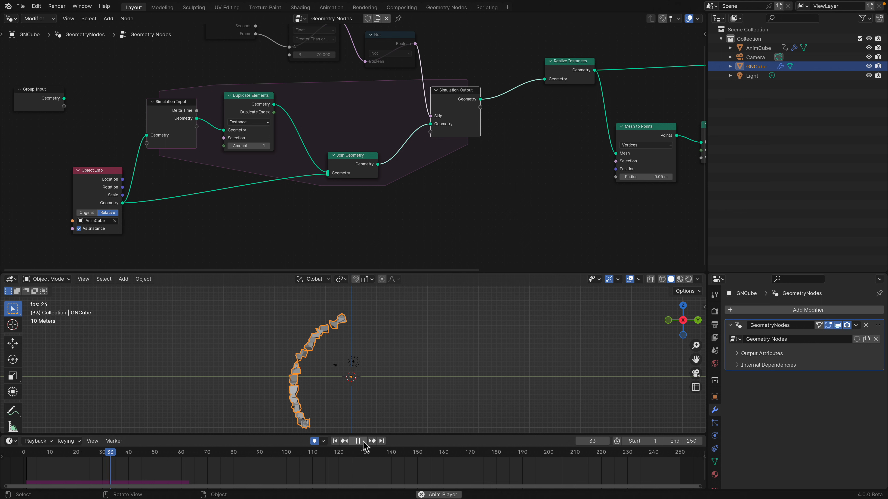
pyautogui.click(362, 441)
# Step: Select the Realize Instances node that follows the Simulation Output
pyautogui.moveTo(472, 117); pyautogui.dragTo(231, 179, button='middle')
pyautogui.scroll(3, 231, 179)
pyautogui.click(346, 120)
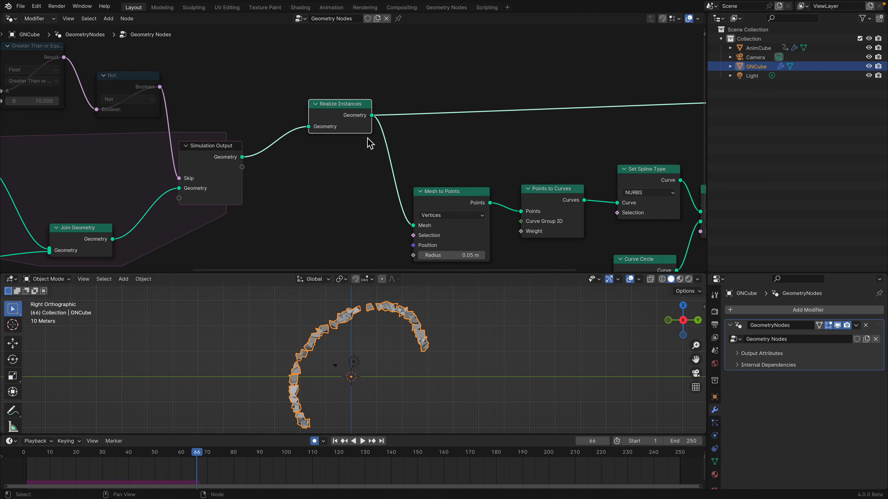
pyautogui.scroll(-2, 354, 114)
pyautogui.moveTo(353, 114); pyautogui.dragTo(383, 81, button='middle')
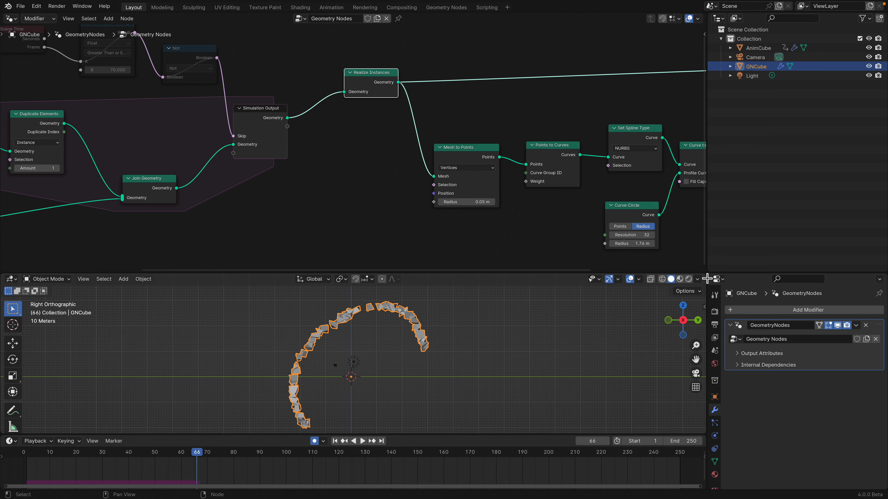
# Step: Split the 3D viewport vertically into two areas and turn the new area into a Spreadsheet
pyautogui.moveTo(706, 279); pyautogui.dragTo(452, 297)
pyautogui.press('Escape')
pyautogui.moveTo(705, 278); pyautogui.dragTo(445, 308)
pyautogui.click(455, 279)
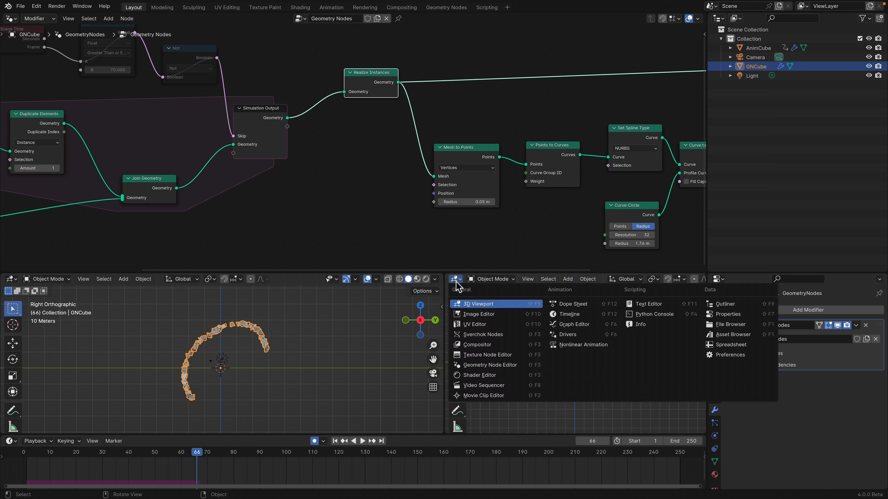
pyautogui.click(727, 344)
# Step: Mute the Realize Instances node and list GNCube's Instances in the spreadsheet
pyautogui.moveTo(362, 114); pyautogui.dragTo(388, 130, button='middle')
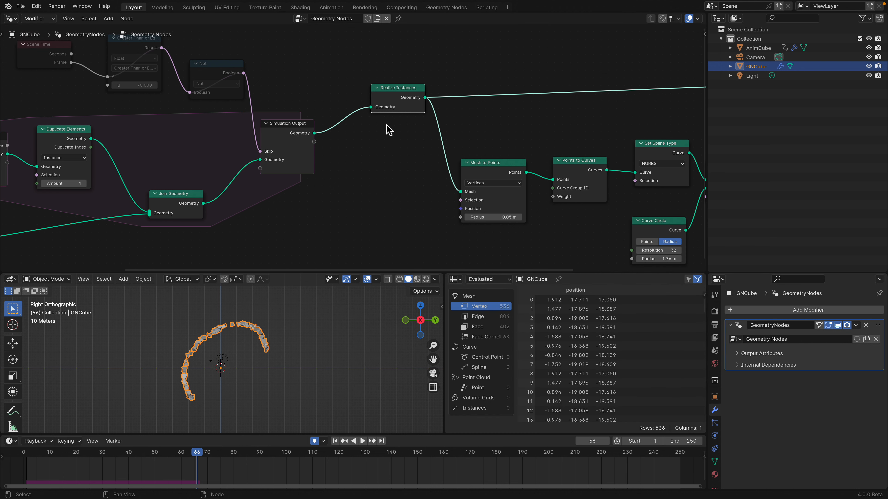
pyautogui.press('m')
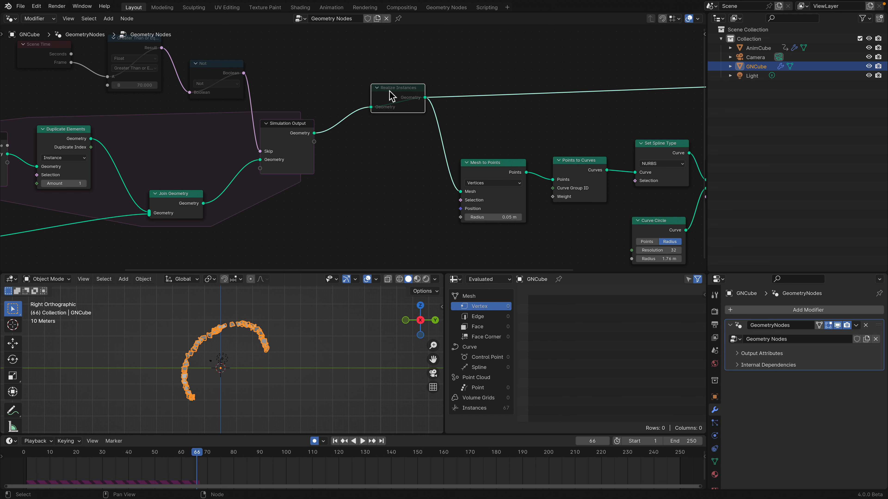
pyautogui.click(479, 408)
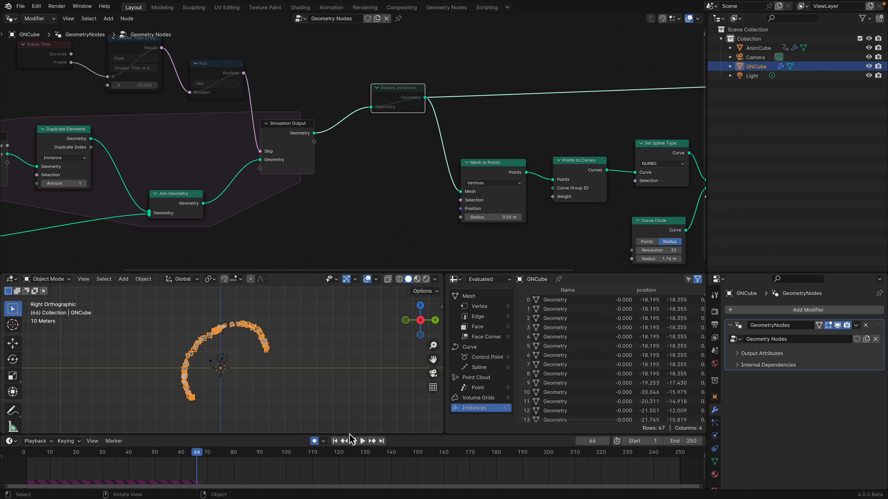
# Step: Return to the first frame and advance frame by frame to frame 7 to watch the instance rows
pyautogui.click(336, 442)
pyautogui.press('space')
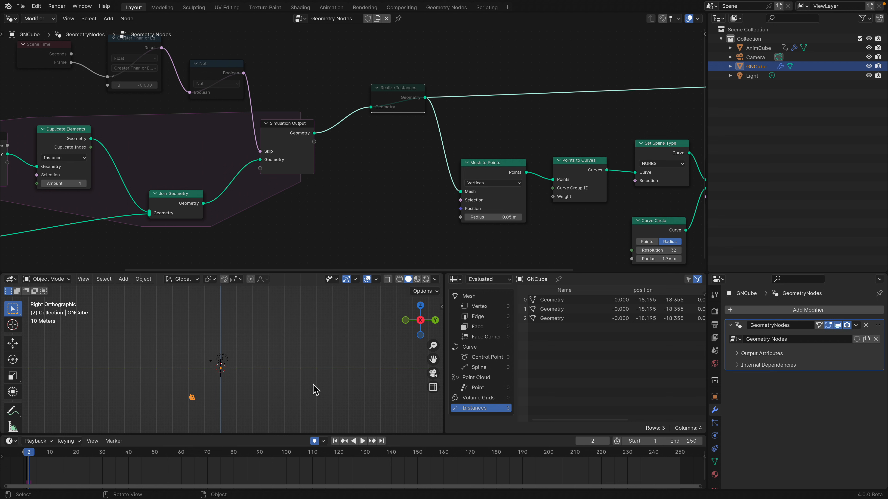
pyautogui.click(336, 442)
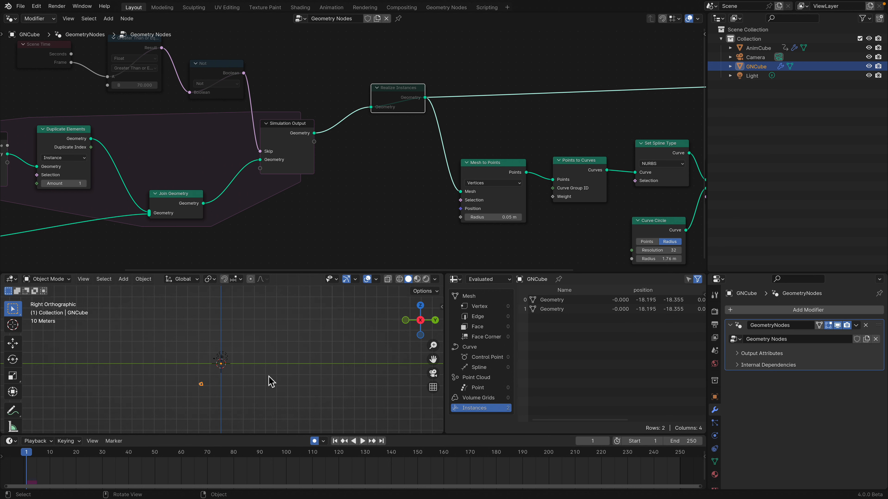
pyautogui.press('Right')
pyautogui.press('Right')
pyautogui.press('Right')
pyautogui.press('Right')
pyautogui.press('Right')
pyautogui.press('Right')
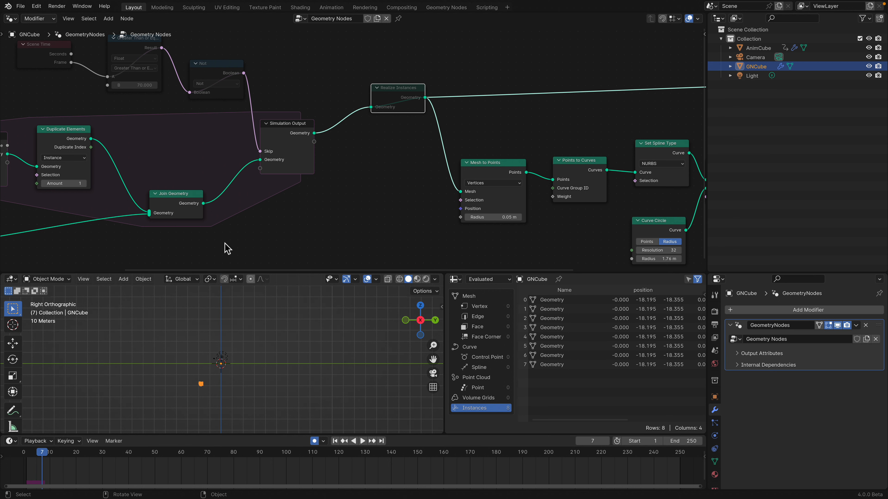
# Step: Bring the whole simulation zone into view, advance frame by frame to frame 11, and return to the first frame
pyautogui.moveTo(178, 184); pyautogui.dragTo(335, 143, button='middle')
pyautogui.scroll(-1, 335, 143)
pyautogui.scroll(1, 335, 143)
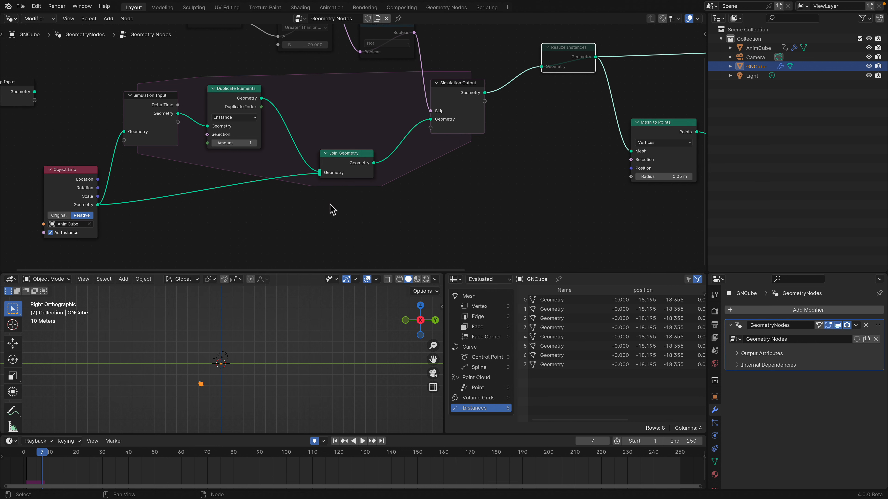
pyautogui.press('Right')
pyautogui.press('Right')
pyautogui.press('Right')
pyautogui.press('Right')
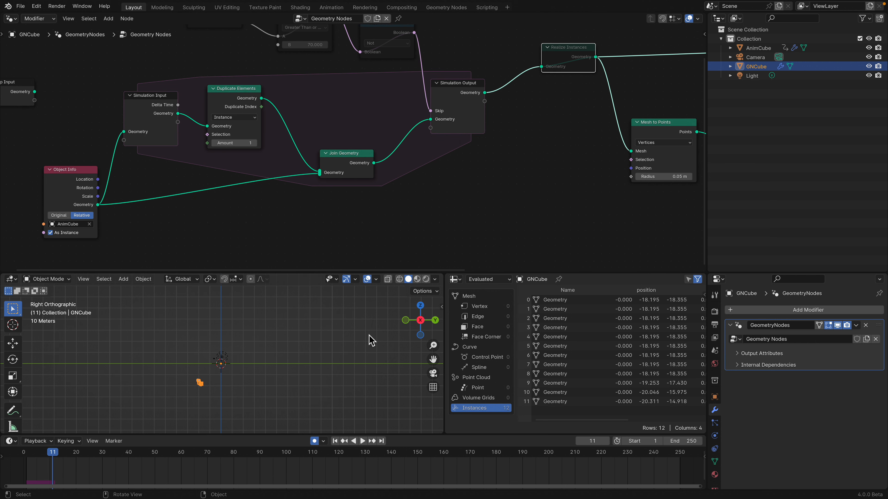
pyautogui.click(335, 442)
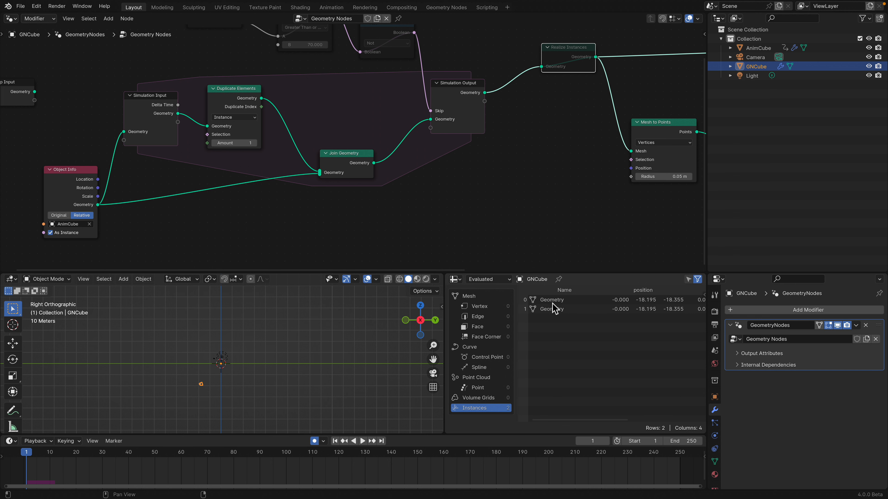
# Step: Unmute the Realize Instances node so the instances become real geometry again
pyautogui.scroll(1, 326, 209)
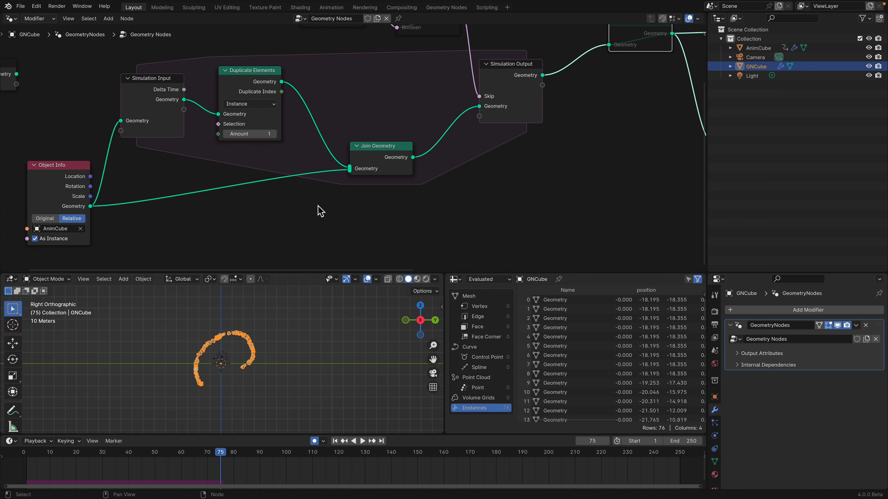
pyautogui.moveTo(394, 135); pyautogui.dragTo(226, 217, button='middle')
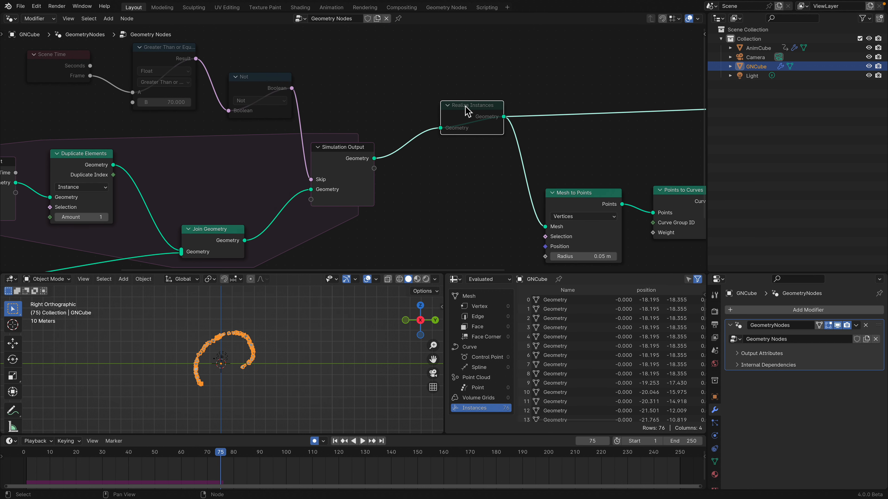
pyautogui.press('m')
pyautogui.scroll(-1, 468, 114)
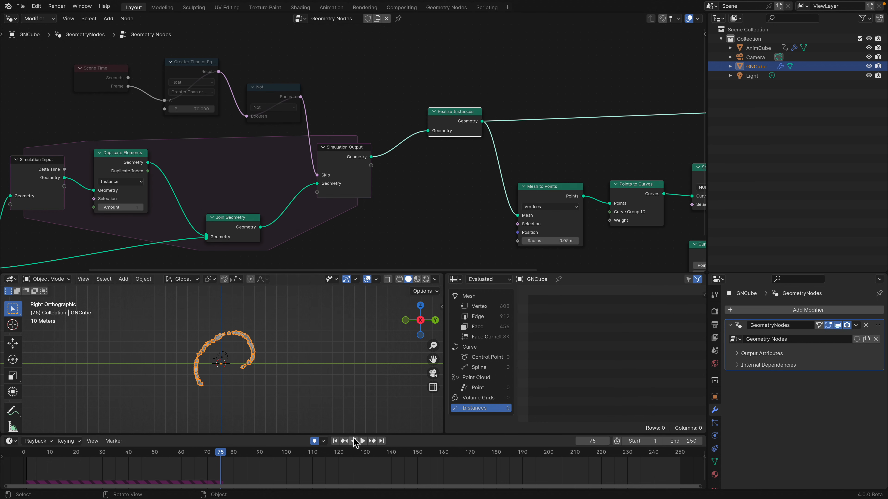
# Step: Play the simulation from the first frame to frame 76 and view the trail in perspective
pyautogui.click(334, 441)
pyautogui.click(363, 441)
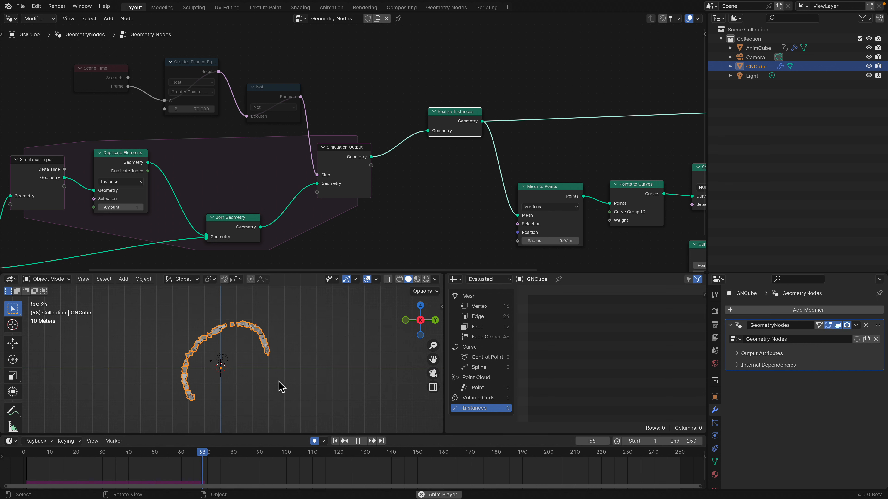
pyautogui.press('space')
pyautogui.moveTo(267, 342); pyautogui.dragTo(269, 321, button='middle')
# Step: Check the Blender version on the splash screen and dismiss it
pyautogui.click(8, 6)
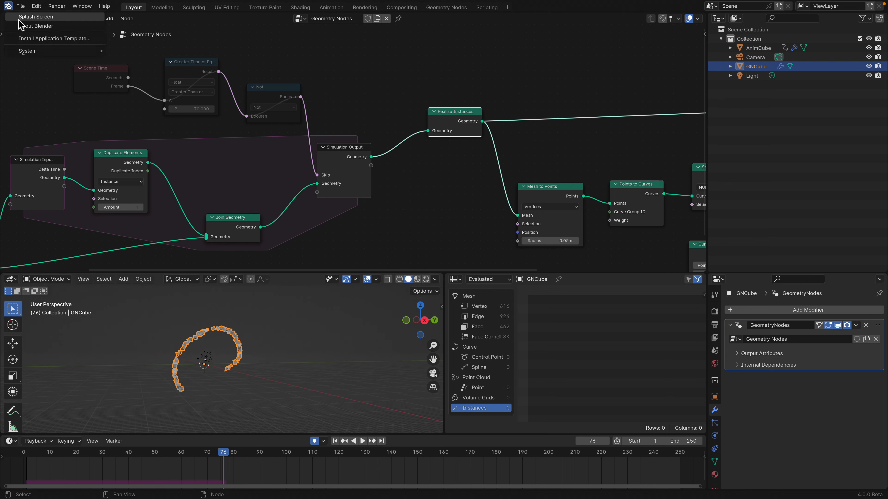
pyautogui.click(34, 15)
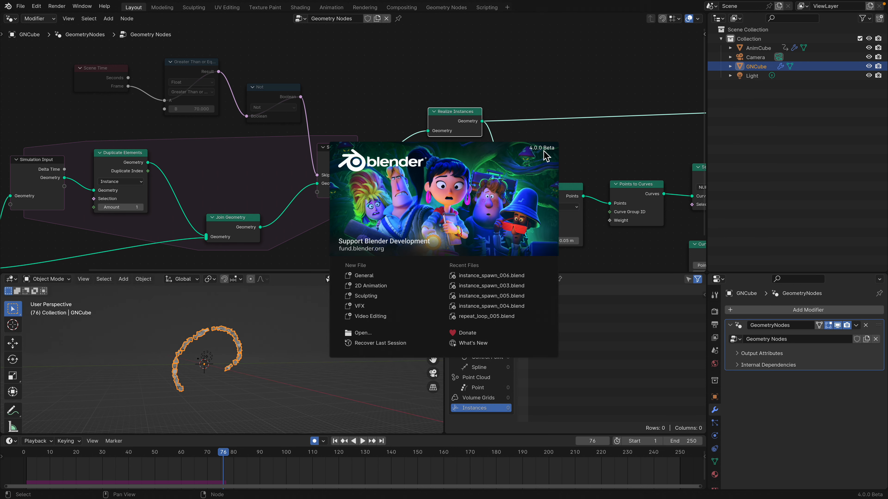
pyautogui.click(379, 100)
# Step: Make the node editor slightly taller and frame the muted nodes feeding the Simulation Output's Skip input
pyautogui.moveTo(396, 134); pyautogui.dragTo(433, 117, button='middle')
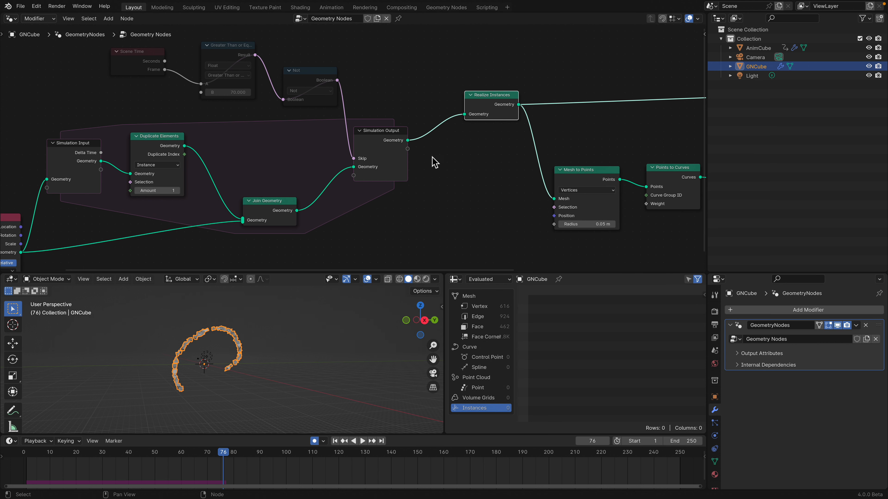
pyautogui.moveTo(452, 275); pyautogui.dragTo(450, 282)
pyautogui.moveTo(399, 174); pyautogui.dragTo(424, 211, button='middle')
pyautogui.scroll(2, 424, 210)
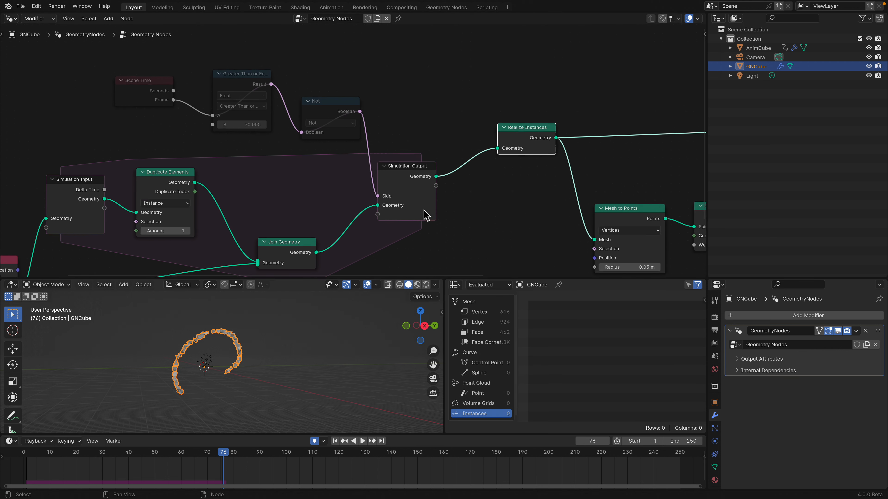
pyautogui.moveTo(407, 177); pyautogui.dragTo(424, 166, button='middle')
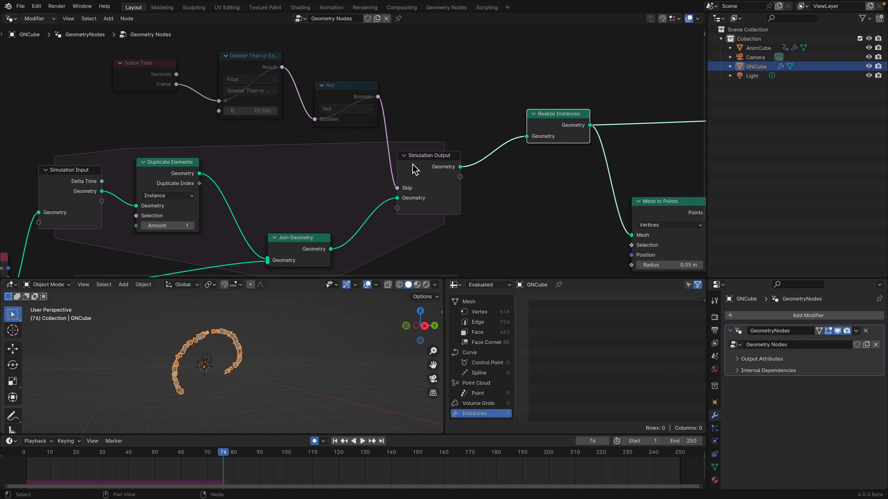
# Step: Unmute the Scene Time, Greater Than or Equal and Not nodes feeding the Simulation Output's Skip input
pyautogui.click(363, 89)
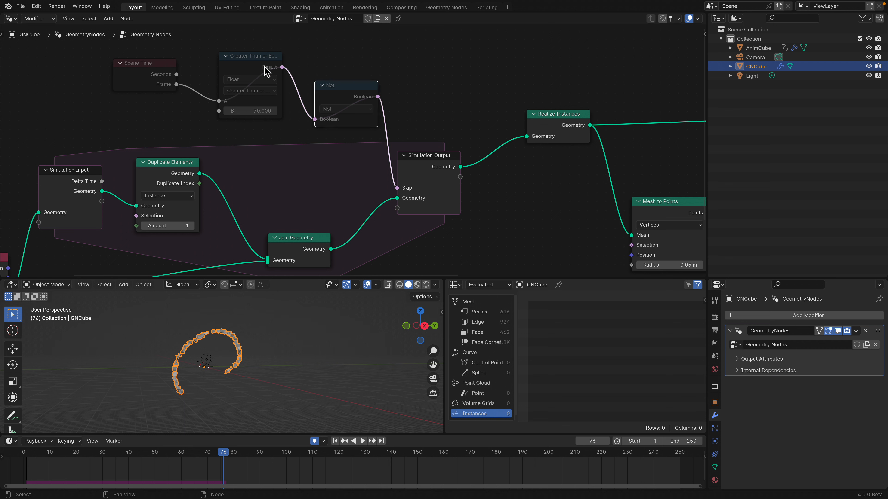
pyautogui.keyDown('shift'); pyautogui.click(154, 62); pyautogui.keyUp('shift')
pyautogui.keyDown('shift'); pyautogui.click(244, 65); pyautogui.keyUp('shift')
pyautogui.keyDown('shift'); pyautogui.click(362, 93); pyautogui.keyUp('shift')
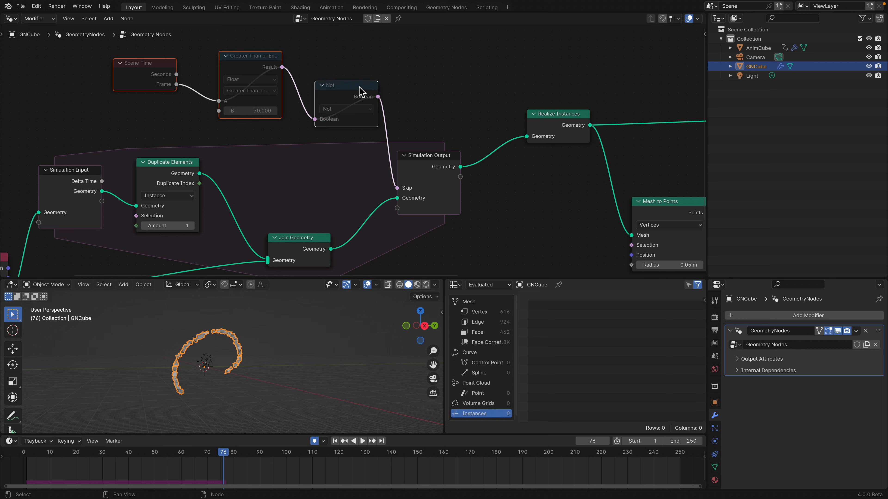
pyautogui.press('m')
pyautogui.click(391, 67)
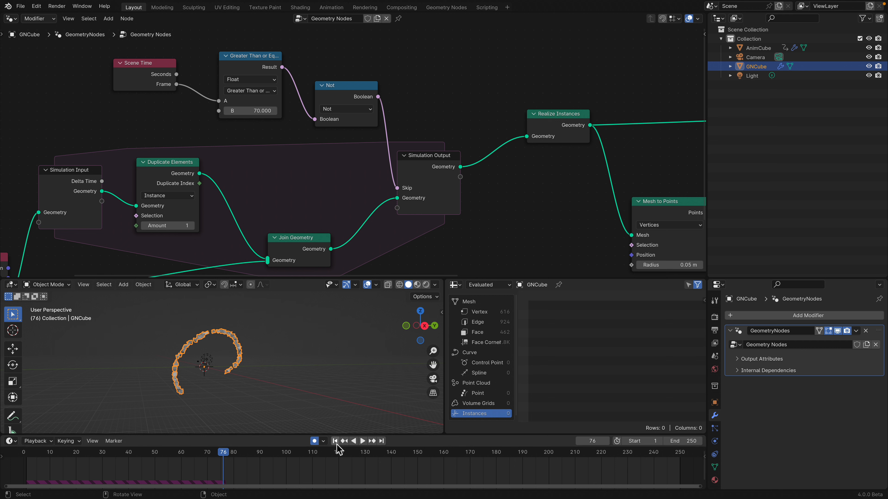
# Step: Play the simulation from the first frame to frame 179 to view the trail with the Skip condition active
pyautogui.click(335, 440)
pyautogui.click(363, 441)
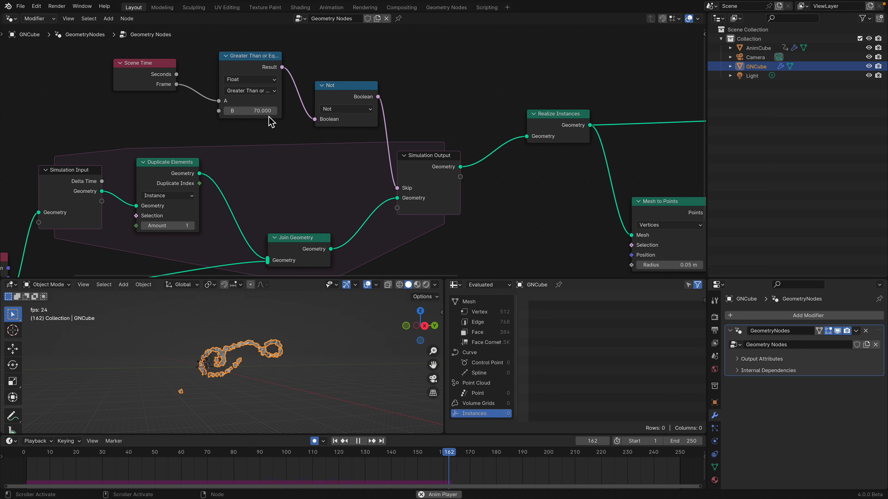
pyautogui.press('space')
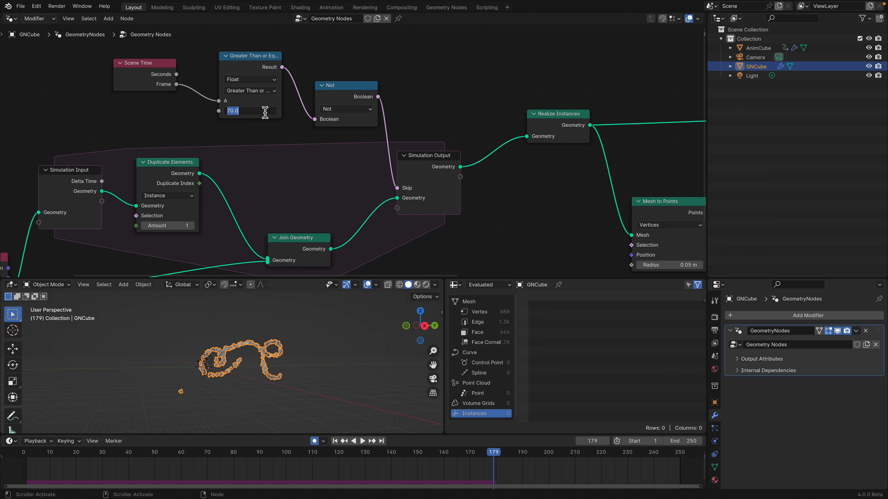
# Step: Set the Greater Than or Equal node's B value to 40 and replay the simulation from the first frame to frame 234
pyautogui.click(336, 441)
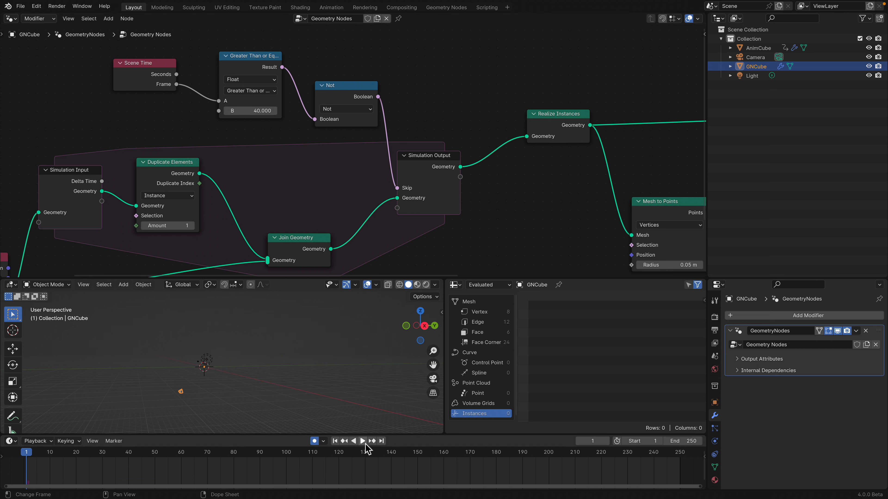
pyautogui.click(362, 441)
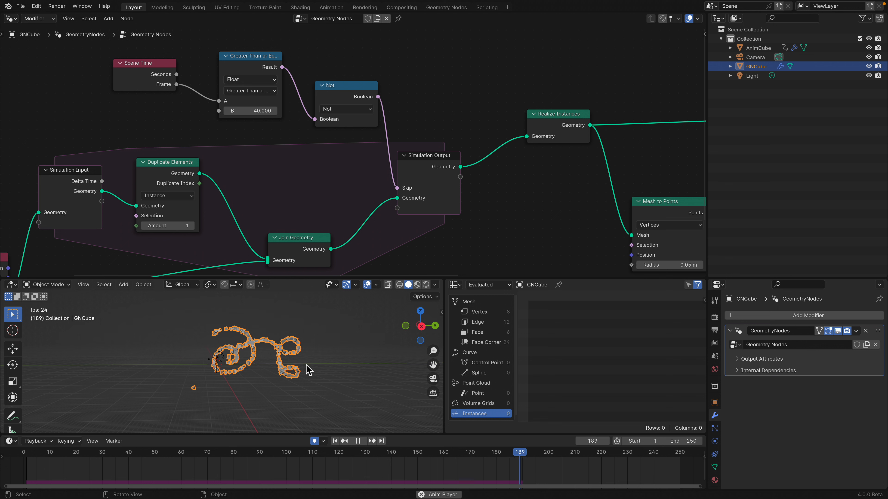
pyautogui.press('space')
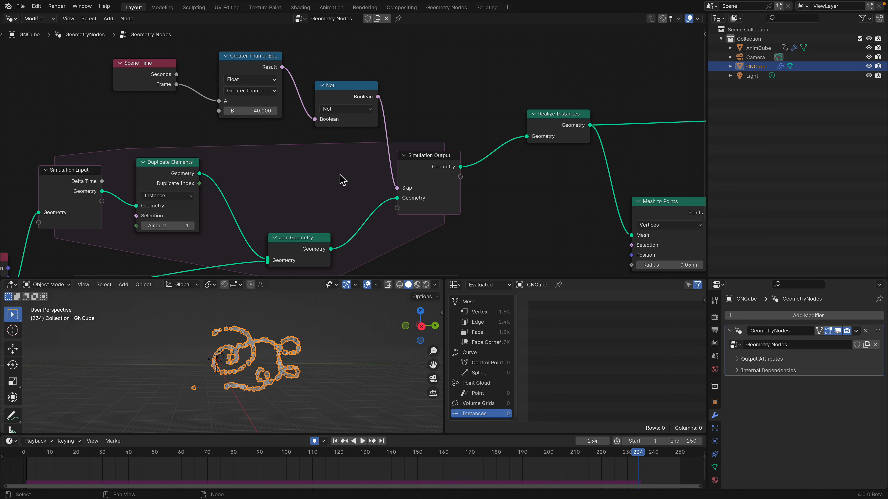
# Step: Mute the Not, Greater Than or Equal and Scene Time nodes again and save the file
pyautogui.click(345, 97)
pyautogui.keyDown('shift'); pyautogui.click(267, 63); pyautogui.keyUp('shift')
pyautogui.keyDown('shift'); pyautogui.click(157, 63); pyautogui.keyUp('shift')
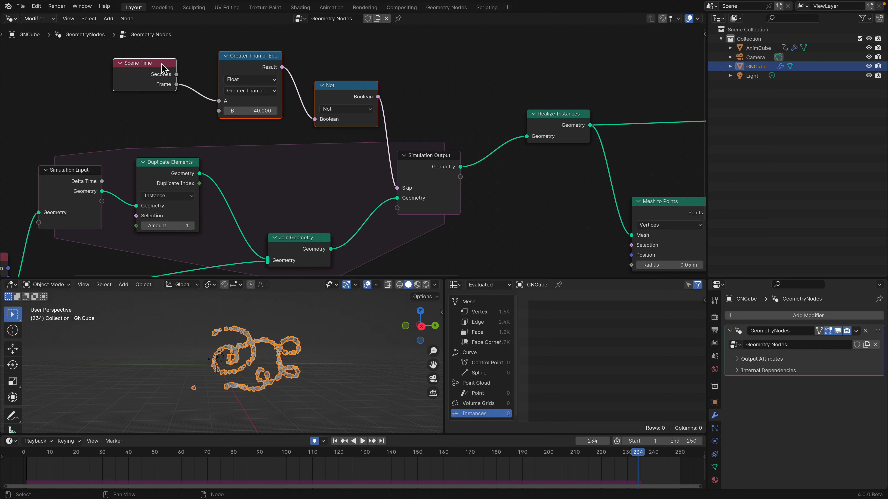
pyautogui.press('m')
pyautogui.moveTo(349, 139); pyautogui.dragTo(306, 133, button='middle')
pyautogui.hotkey('ctrl', 's')
# Step: Play the simulation from the first frame to frame 183 while bringing the Mesh to Points and curve nodes into view
pyautogui.click(335, 441)
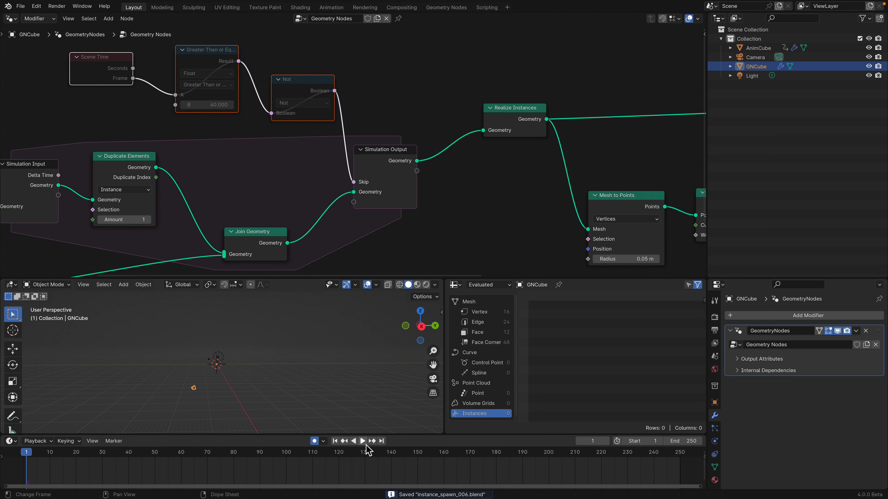
pyautogui.click(363, 441)
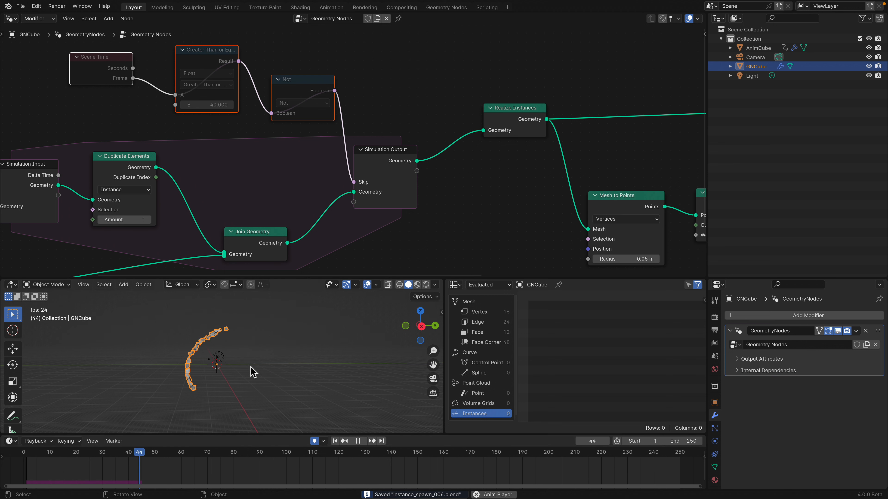
pyautogui.moveTo(487, 138); pyautogui.dragTo(317, 117, button='middle')
pyautogui.scroll(-2, 379, 129)
pyautogui.moveTo(379, 129); pyautogui.dragTo(276, 123, button='middle')
pyautogui.moveTo(388, 90); pyautogui.dragTo(303, 91, button='middle')
pyautogui.moveTo(452, 204); pyautogui.dragTo(402, 170, button='middle')
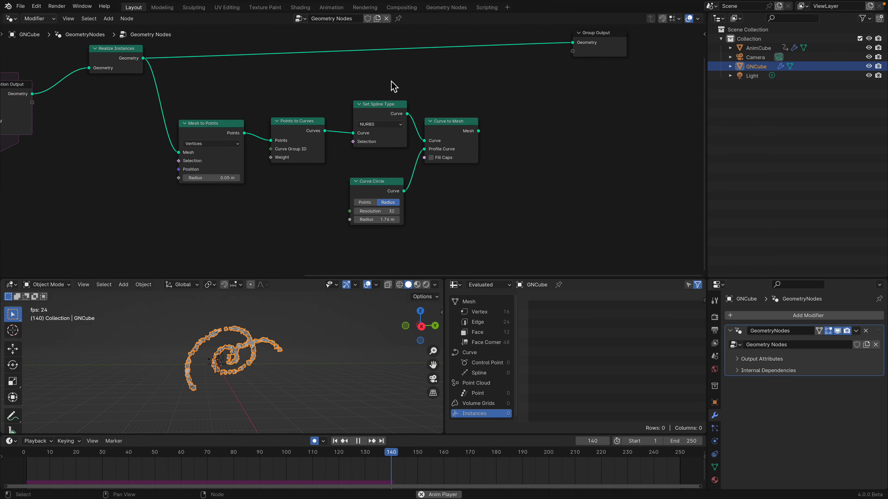
pyautogui.scroll(2, 363, 196)
pyautogui.press('space')
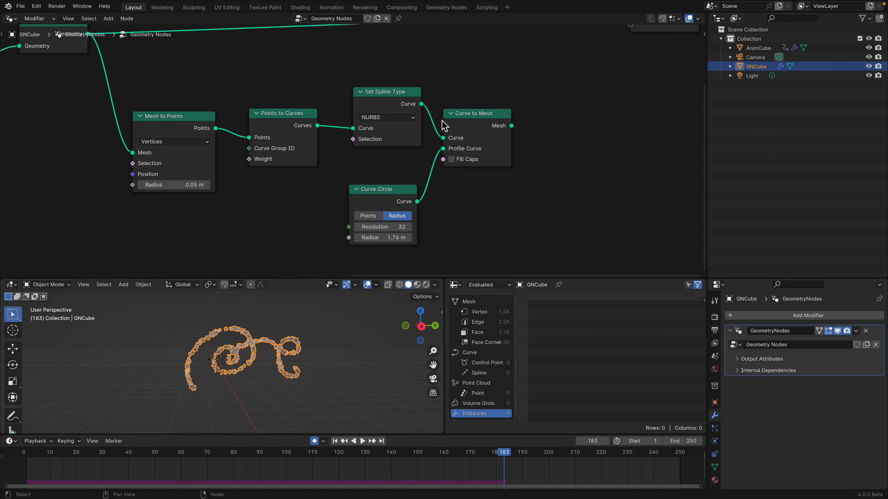
# Step: Tidy the curve branch by repositioning the Mesh to Points, Points to Curves, Set Spline Type, Curve to Mesh and Curve Circle nodes
pyautogui.moveTo(441, 123); pyautogui.dragTo(439, 148, button='middle')
pyautogui.scroll(-1, 439, 149)
pyautogui.moveTo(330, 148); pyautogui.dragTo(346, 144, button='middle')
pyautogui.moveTo(214, 150); pyautogui.dragTo(225, 141)
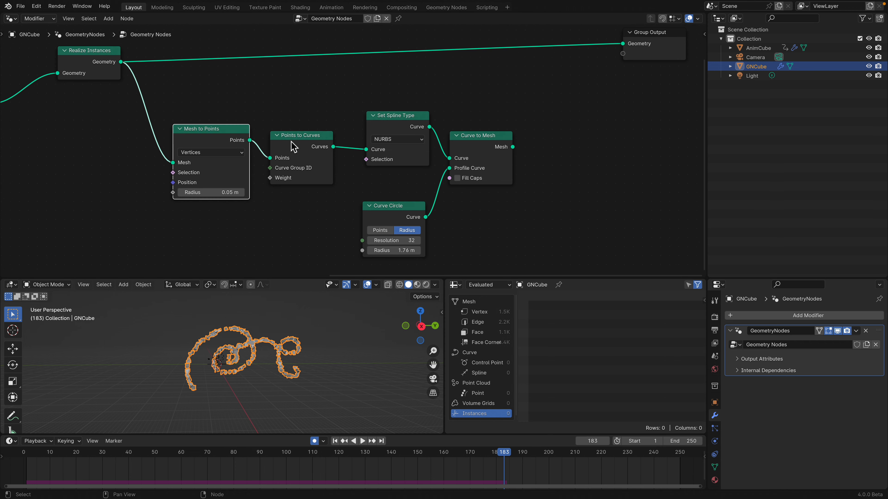
pyautogui.moveTo(291, 142); pyautogui.dragTo(291, 133)
pyautogui.moveTo(401, 127); pyautogui.dragTo(399, 123)
pyautogui.moveTo(471, 142); pyautogui.dragTo(481, 137)
pyautogui.moveTo(401, 206); pyautogui.dragTo(402, 199)
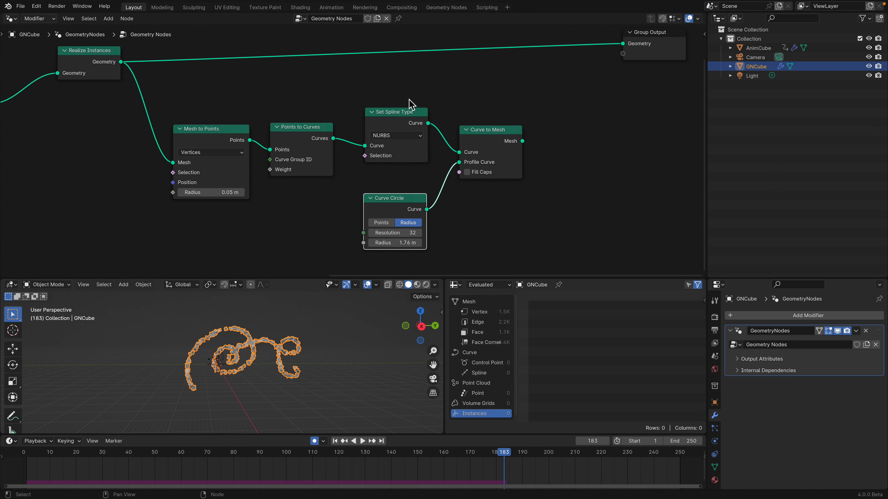
pyautogui.moveTo(490, 137); pyautogui.dragTo(493, 137)
pyautogui.moveTo(305, 129); pyautogui.dragTo(303, 123)
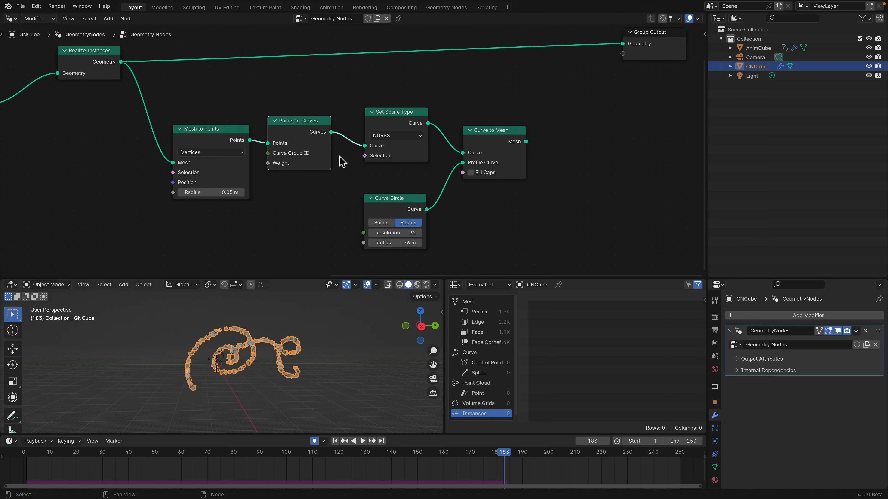
# Step: Review the Mesh to Points mode options and shift the nodes from Mesh to Points through Curve to Mesh slightly higher
pyautogui.moveTo(305, 124); pyautogui.dragTo(342, 124, button='middle')
pyautogui.scroll(1, 343, 124)
pyautogui.moveTo(245, 129); pyautogui.dragTo(239, 124)
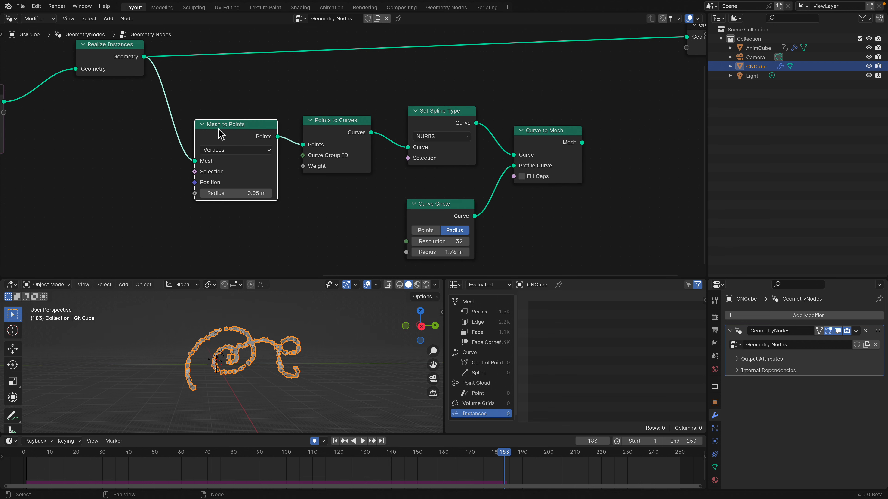
pyautogui.click(220, 150)
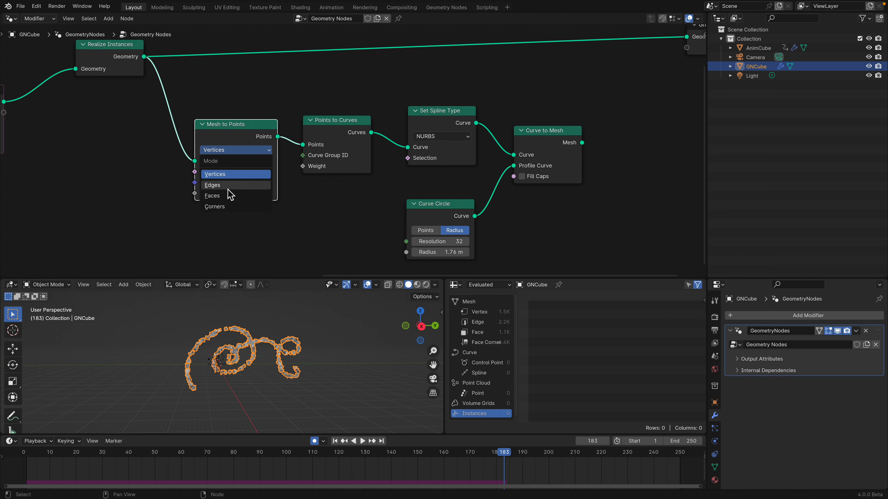
pyautogui.moveTo(244, 137); pyautogui.dragTo(227, 123)
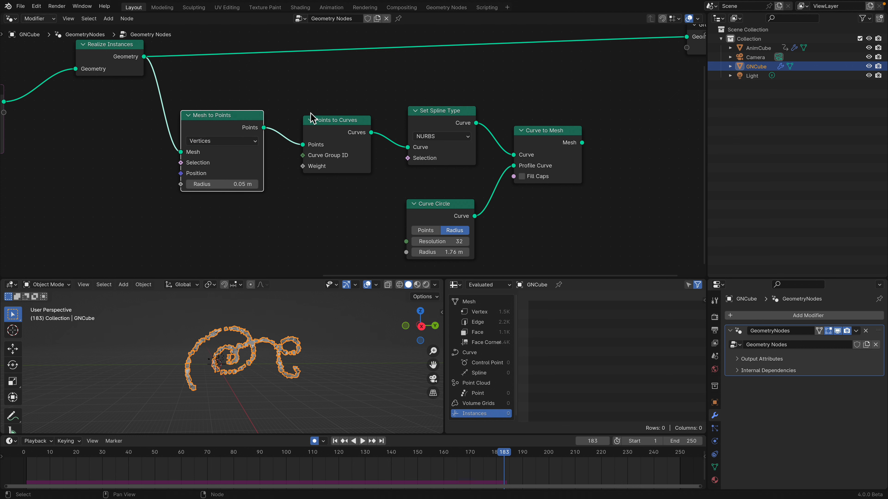
pyautogui.moveTo(332, 127); pyautogui.dragTo(327, 118)
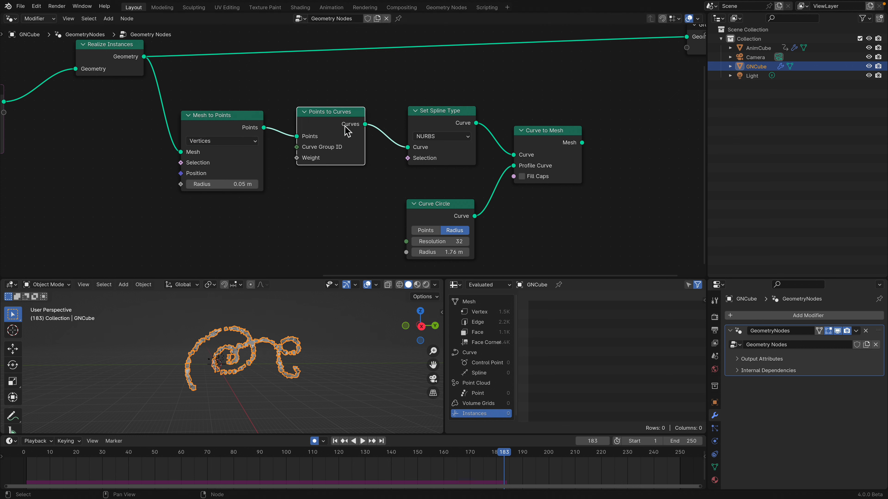
pyautogui.moveTo(441, 115); pyautogui.dragTo(441, 111)
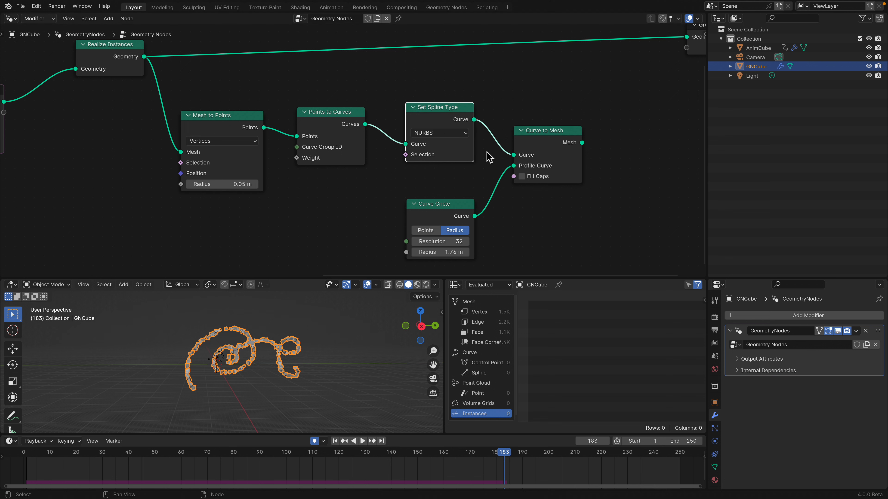
pyautogui.moveTo(536, 140); pyautogui.dragTo(535, 130)
# Step: Set the Curve Circle's resolution to 4 and save the file
pyautogui.moveTo(454, 218); pyautogui.dragTo(419, 203, button='middle')
pyautogui.moveTo(412, 203)
pyautogui.mouseDown()
pyautogui.moveTo(412, 189)
pyautogui.moveTo(406, 214)
pyautogui.mouseUp()
pyautogui.doubleClick(412, 216)
pyautogui.write('4')
pyautogui.press('Return')
pyautogui.moveTo(518, 196); pyautogui.dragTo(479, 199, button='middle')
pyautogui.hotkey('ctrl', 's')
# Step: Connect Curve to Mesh's output to the Group Output's Geometry and play the result up close with GNCube deselected, stopping at frame 61
pyautogui.moveTo(510, 135); pyautogui.dragTo(464, 174, button='middle')
pyautogui.moveTo(461, 161); pyautogui.dragTo(567, 66)
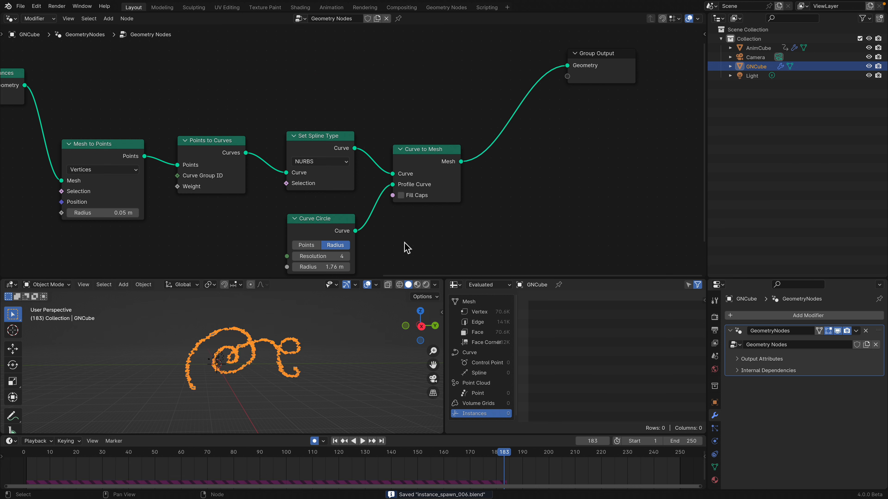
pyautogui.scroll(5, 316, 348)
pyautogui.press('space')
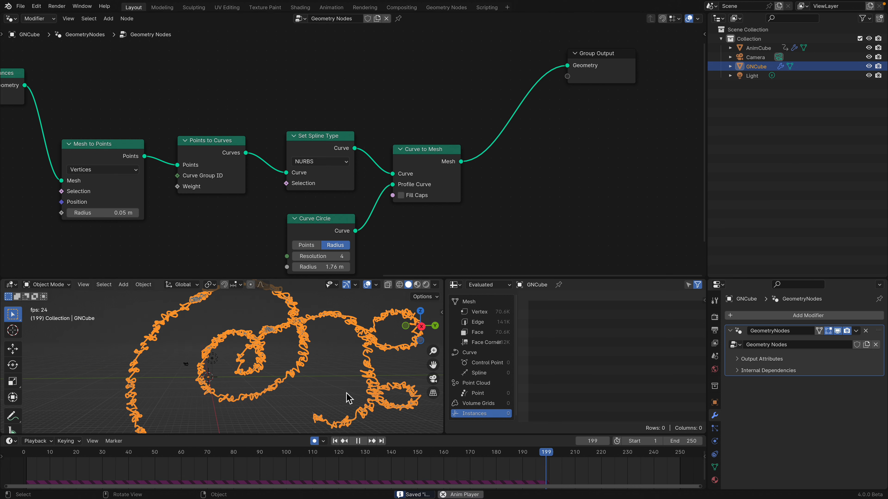
pyautogui.click(325, 372)
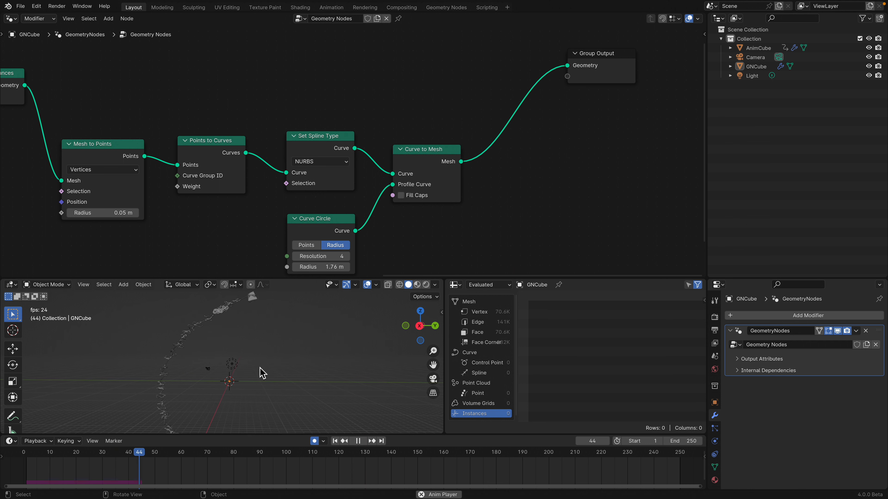
pyautogui.press('space')
# Step: Select the animated cube AnimCube in the viewport and continue playback to frame 157
pyautogui.click(322, 337)
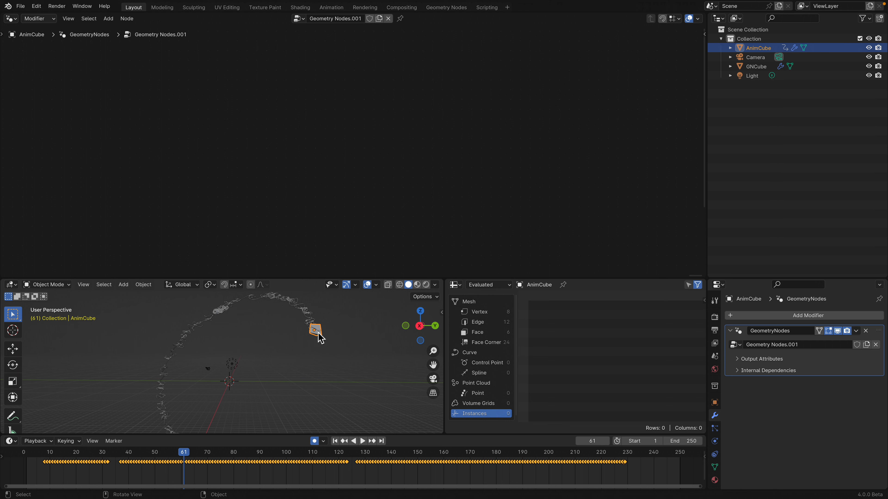
pyautogui.press('space')
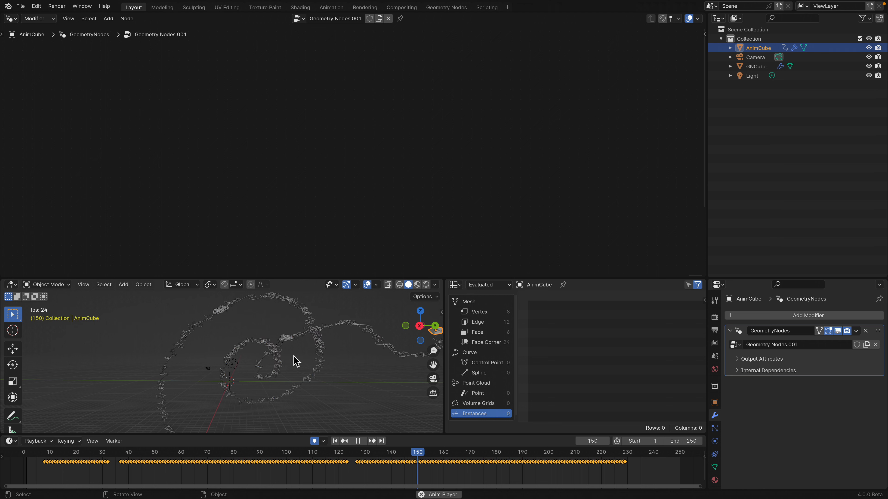
pyautogui.press('space')
# Step: Bring AnimCube's node tree into view and reposition its Random Value, Scene Time and Scale nodes
pyautogui.press('Home')
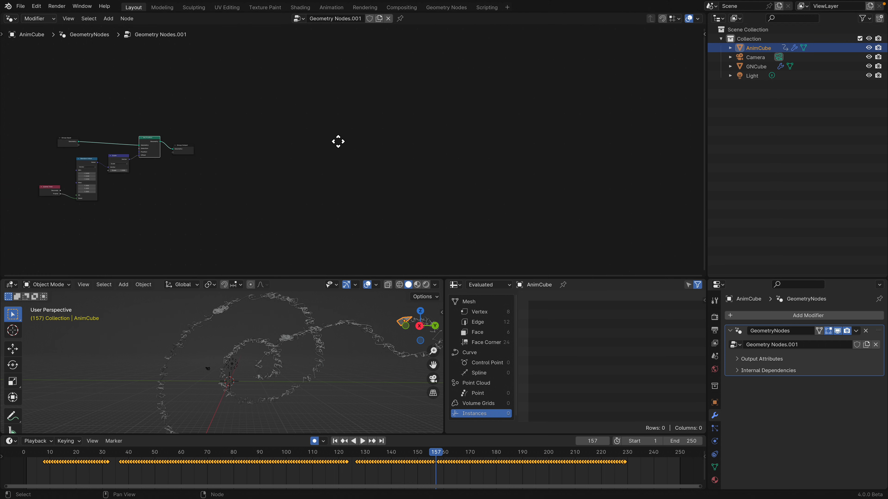
pyautogui.moveTo(430, 95); pyautogui.dragTo(434, 81)
pyautogui.moveTo(492, 100); pyautogui.dragTo(527, 99)
pyautogui.scroll(1, 292, 133)
pyautogui.moveTo(291, 134); pyautogui.dragTo(281, 125, button='middle')
pyautogui.moveTo(265, 132); pyautogui.dragTo(257, 130)
pyautogui.moveTo(179, 192); pyautogui.dragTo(157, 148)
pyautogui.click(250, 122)
pyautogui.moveTo(336, 136); pyautogui.dragTo(333, 136)
pyautogui.moveTo(375, 163); pyautogui.dragTo(369, 162, button='middle')
# Step: Move the Scale node's vector connection from Set Position's Offset input to its Position input
pyautogui.hotkey('shift', 'a')
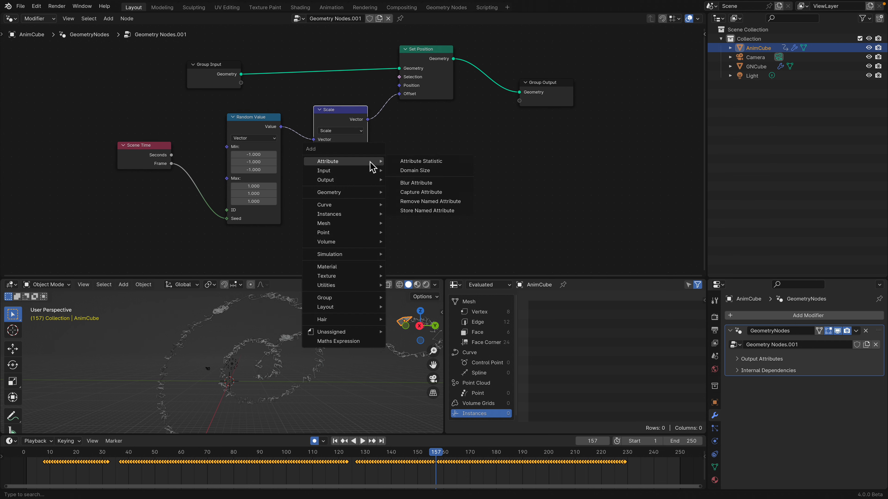
pyautogui.write('noise')
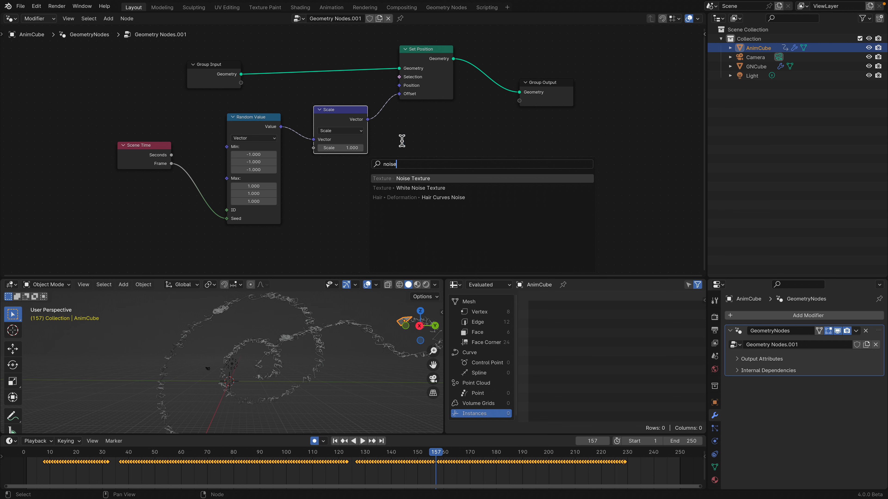
pyautogui.moveTo(400, 95); pyautogui.dragTo(402, 93)
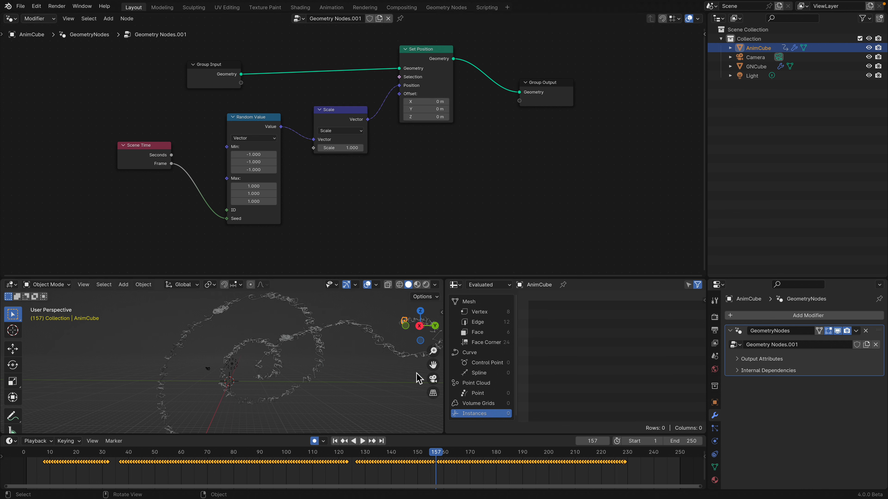
# Step: Play the animation from the first frame to frame 108 to view the trail with random positions
pyautogui.click(335, 441)
pyautogui.click(362, 441)
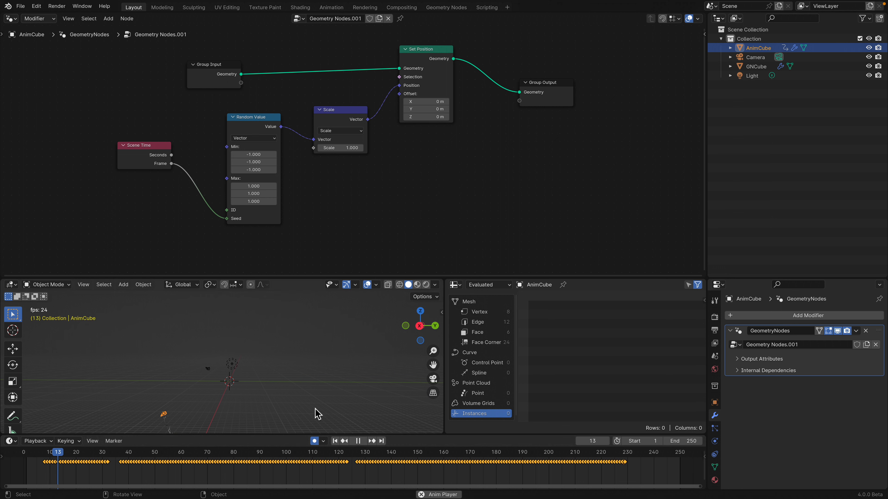
pyautogui.scroll(1, 254, 368)
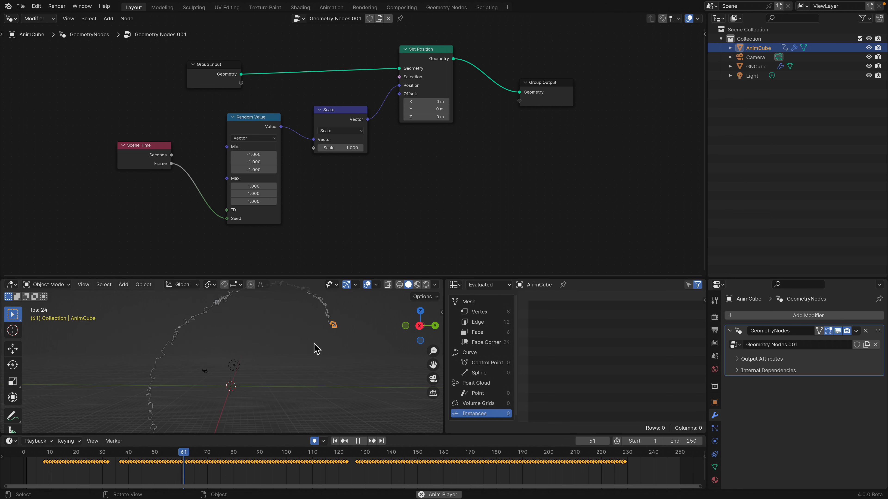
pyautogui.press('space')
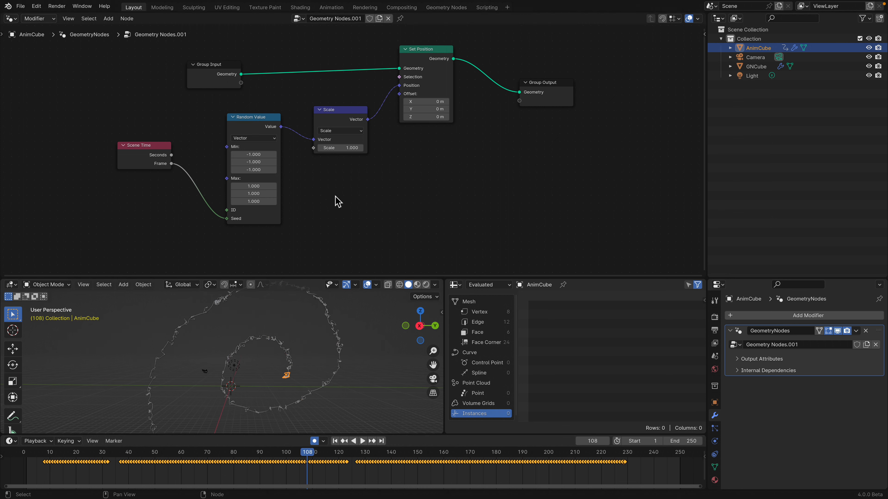
# Step: Set the Scale node's factor to 3 and restart the running playback from the first frame
pyautogui.moveTo(346, 148); pyautogui.dragTo(342, 148)
pyautogui.press('space')
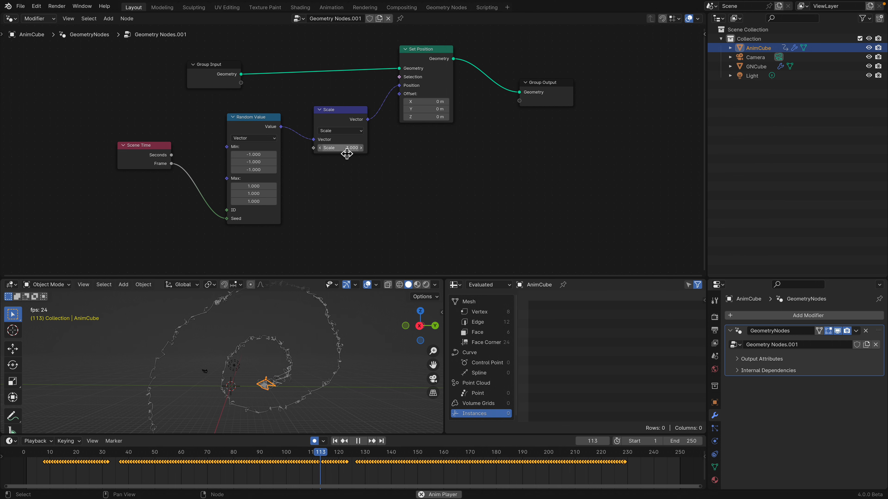
pyautogui.click(335, 441)
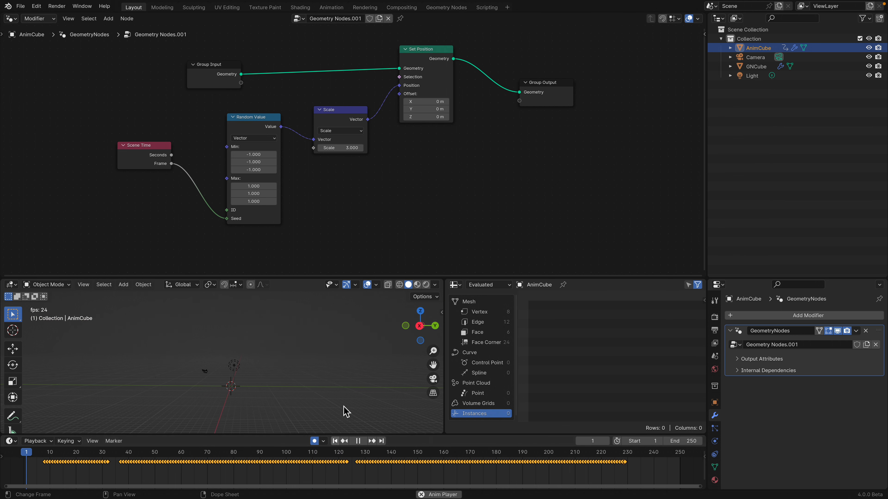
# Step: Enlarge the 3D viewport and examine the running trail animation from different angles, stopping playback at frame 123
pyautogui.moveTo(360, 278); pyautogui.dragTo(364, 163)
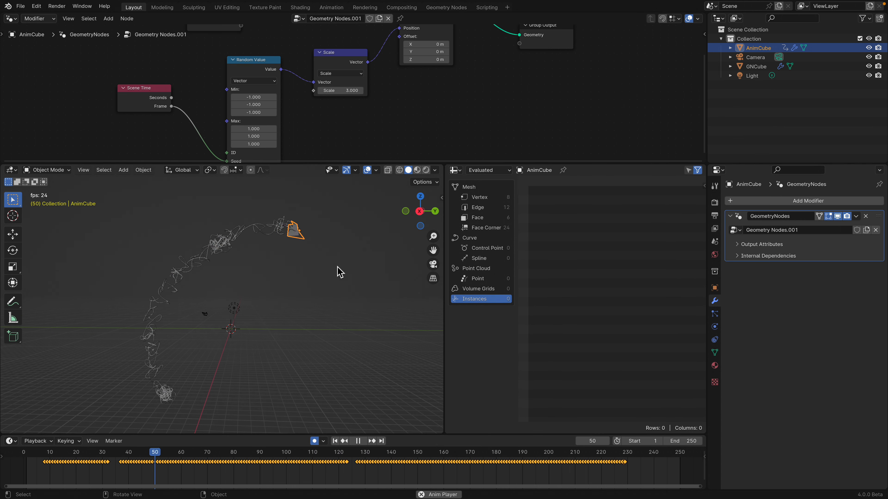
pyautogui.moveTo(444, 279); pyautogui.dragTo(513, 279)
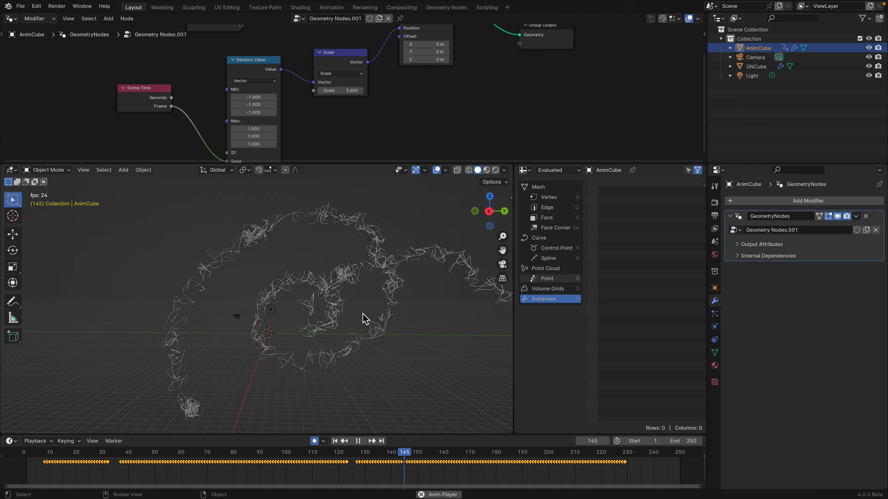
pyautogui.moveTo(363, 317); pyautogui.dragTo(363, 339, button='middle')
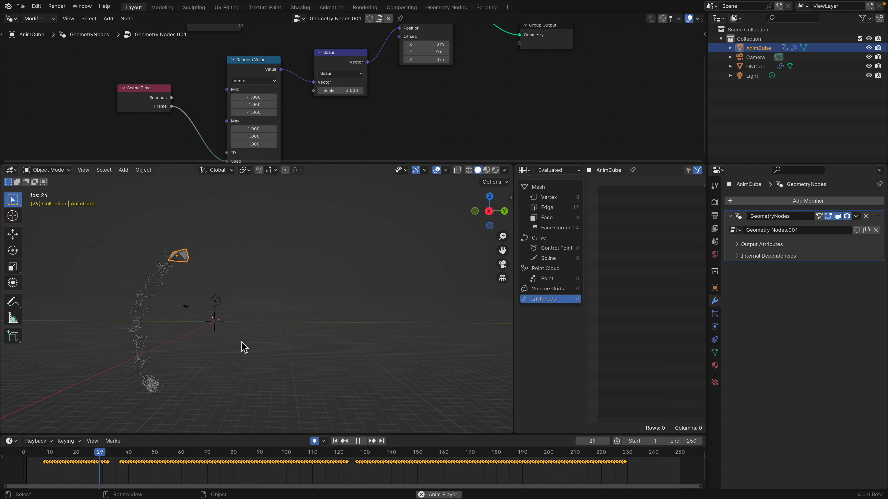
pyautogui.moveTo(242, 347); pyautogui.dragTo(277, 342, button='middle')
pyautogui.press('space')
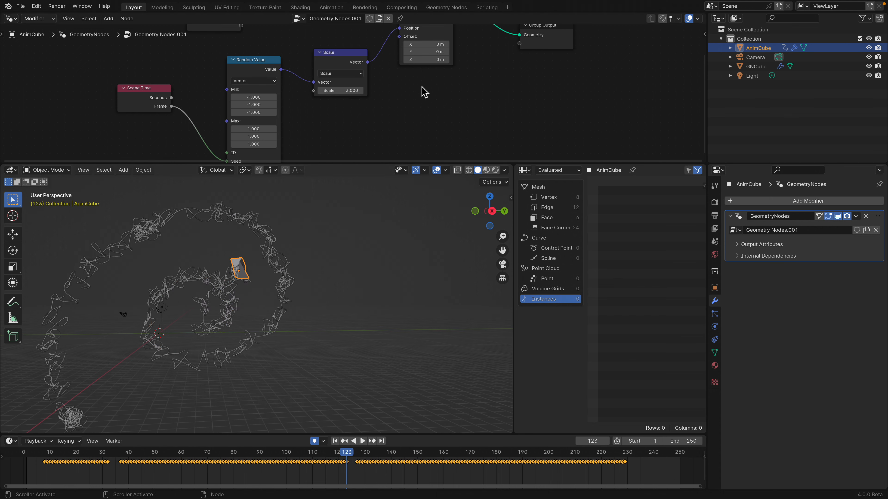
# Step: Enlarge the node editor, set the Scale node's factor to 1, and play the animation to frame 80
pyautogui.moveTo(364, 163); pyautogui.dragTo(353, 219)
pyautogui.moveTo(348, 123); pyautogui.dragTo(369, 124)
pyautogui.press('space')
pyautogui.scroll(-1, 358, 297)
pyautogui.press('space')
pyautogui.click(347, 120)
pyautogui.write('1')
pyautogui.press('Return')
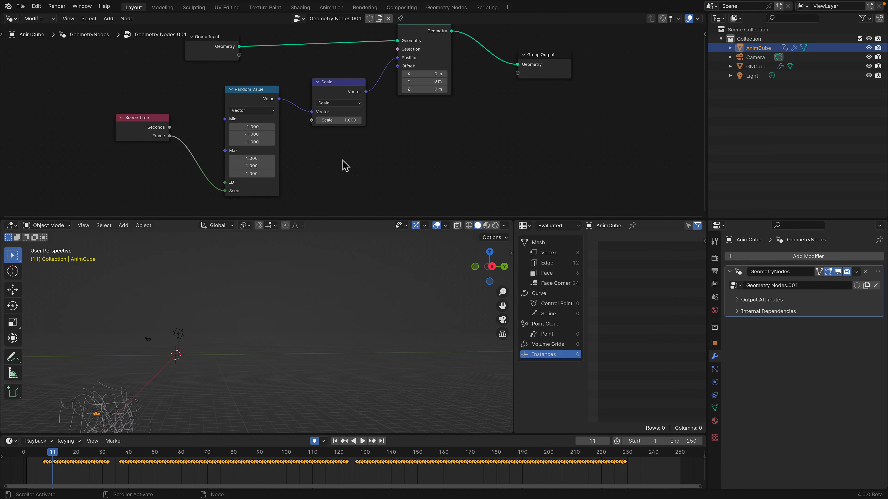
pyautogui.press('space')
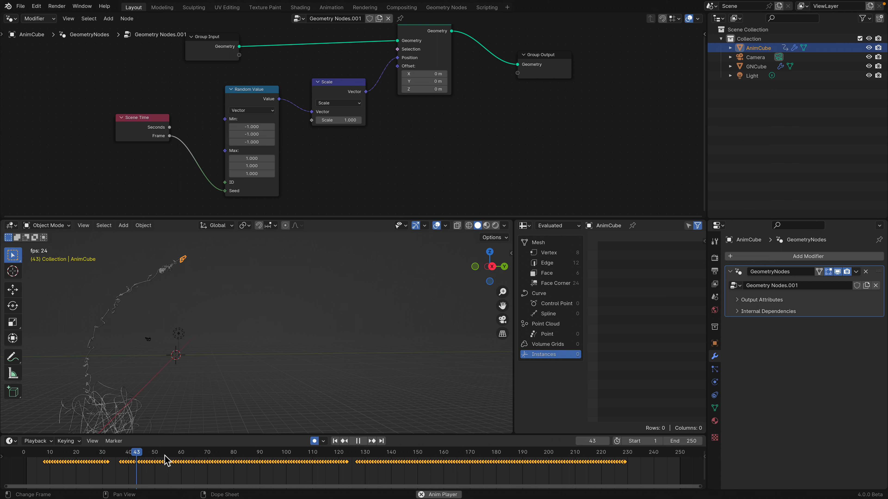
pyautogui.press('space')
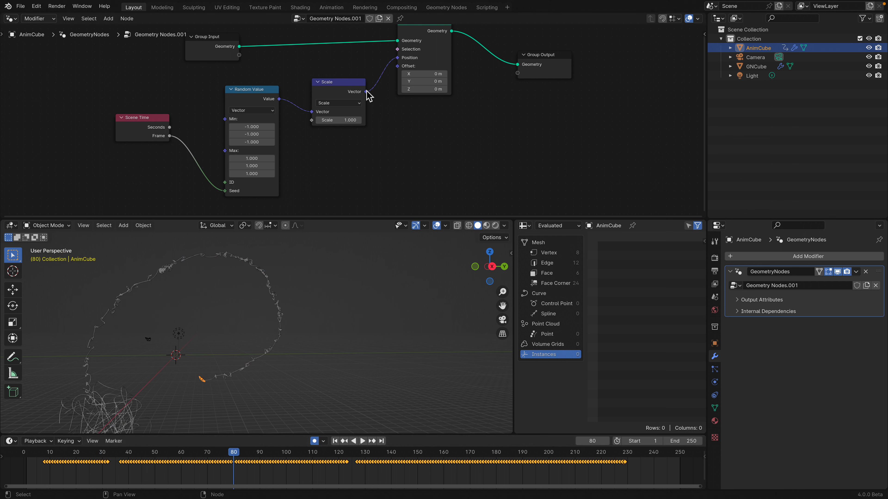
# Step: Connect the Scale node's vector also to Set Position's Offset input and play from the first frame to frame 192
pyautogui.moveTo(366, 92); pyautogui.dragTo(398, 67)
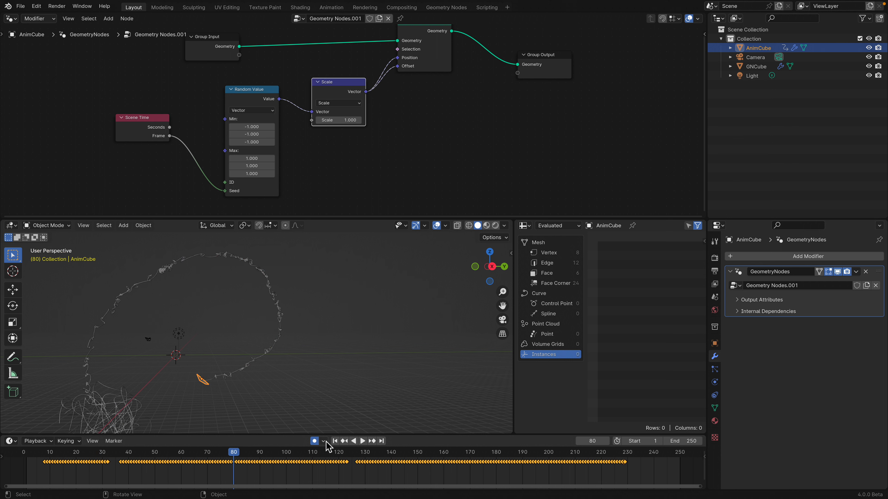
pyautogui.click(335, 441)
pyautogui.click(363, 441)
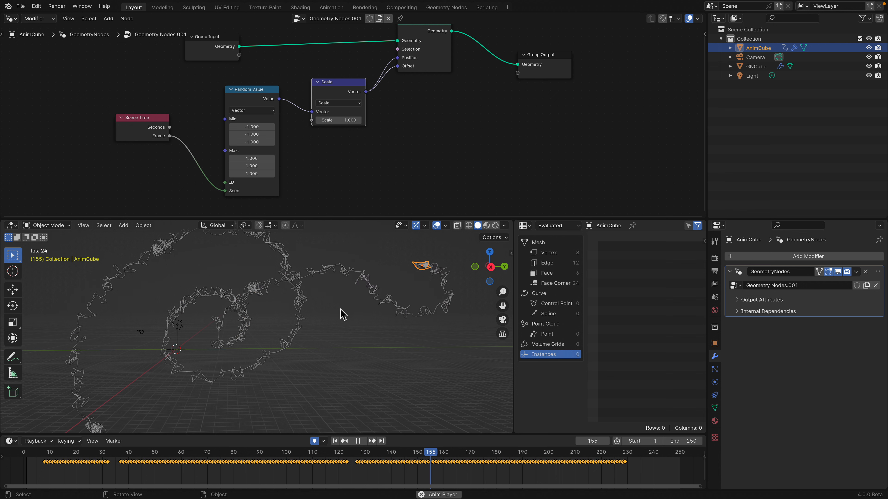
pyautogui.press('space')
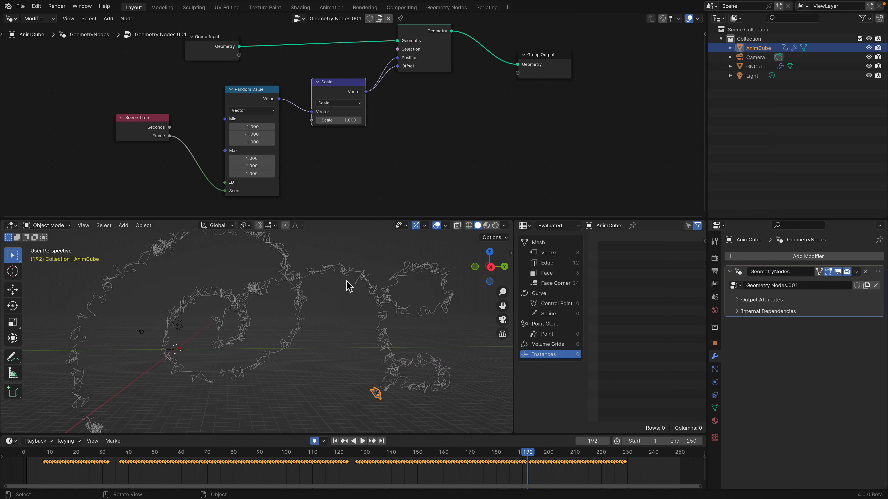
# Step: Add a Subdivision Surface modifier to AnimCube and move it above the GeometryNodes modifier
pyautogui.click(816, 256)
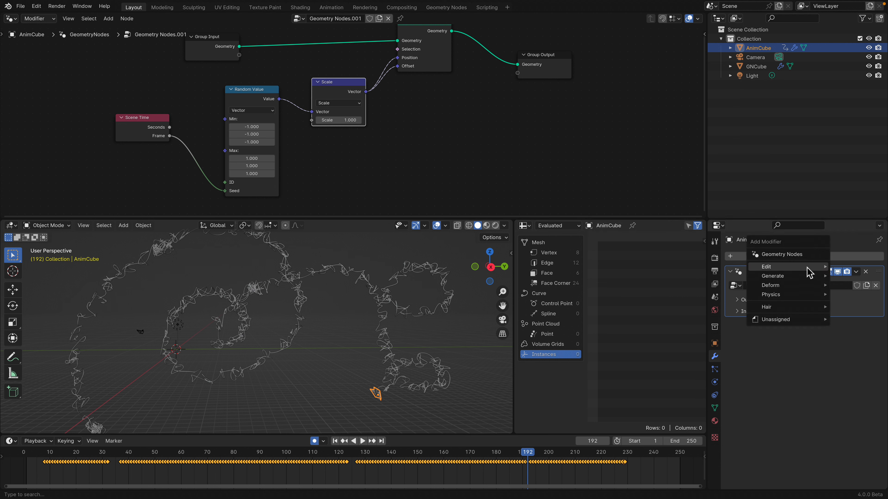
pyautogui.moveTo(806, 268)
pyautogui.write('sub')
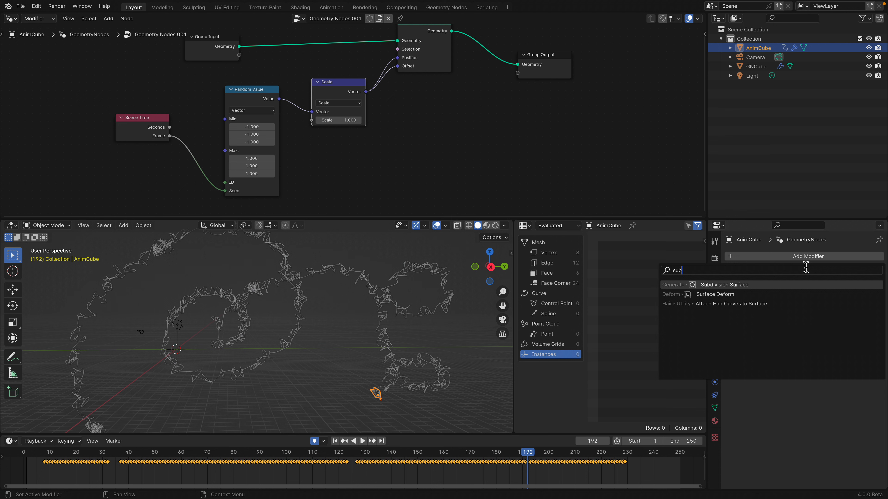
pyautogui.press('Return')
pyautogui.moveTo(879, 325); pyautogui.dragTo(883, 254)
# Step: Play the animation from the first frame to frame 66 to view the trail of the subdivided cube
pyautogui.click(334, 441)
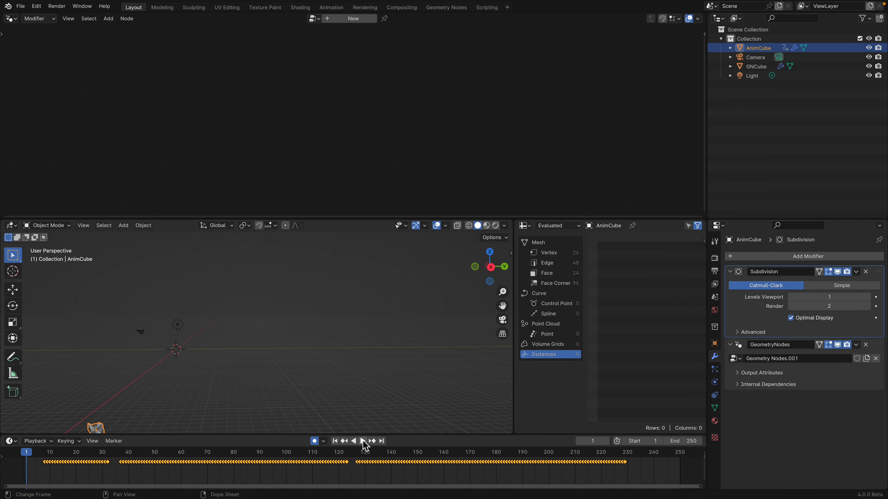
pyautogui.click(363, 441)
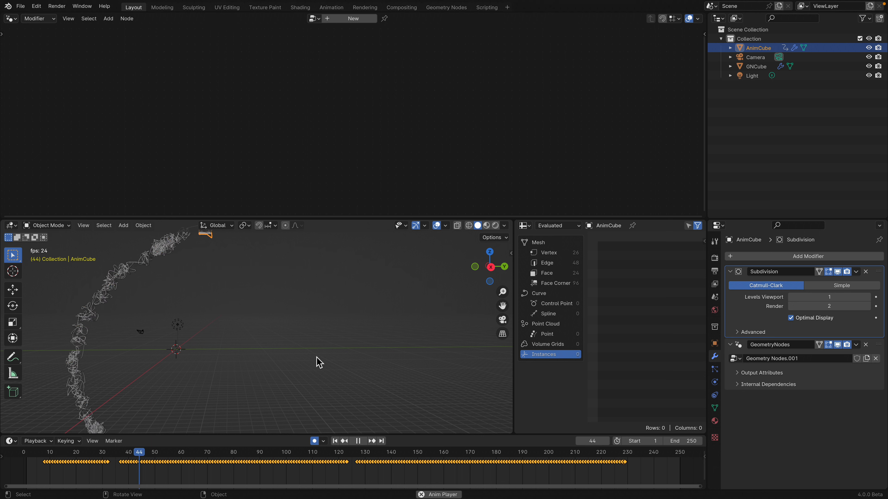
pyautogui.press('space')
# Step: Set the Subdivision modifier's viewport level to 2 and play the animation to frame 54 in an enlarged viewport
pyautogui.click(869, 297)
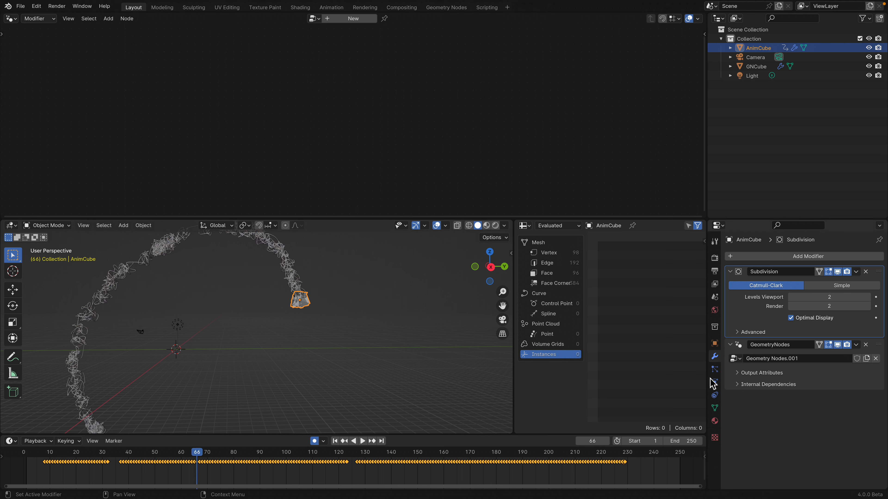
pyautogui.click(363, 441)
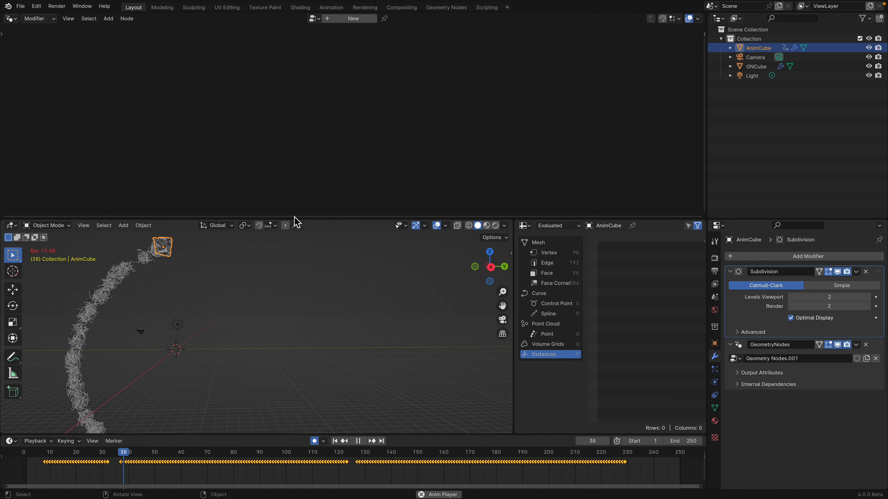
pyautogui.moveTo(307, 217); pyautogui.dragTo(315, 167)
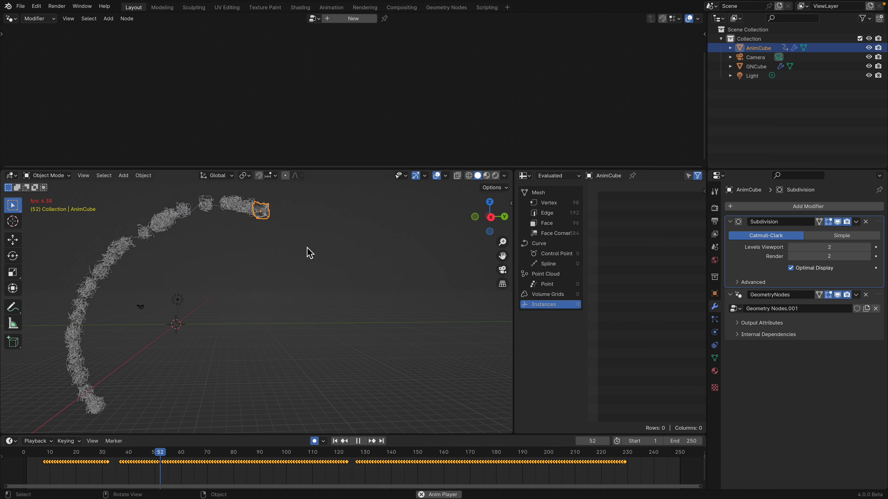
pyautogui.press('space')
# Step: Set the Subdivision modifier's viewport level to 1 and play the animation from the first frame to frame 35
pyautogui.click(791, 247)
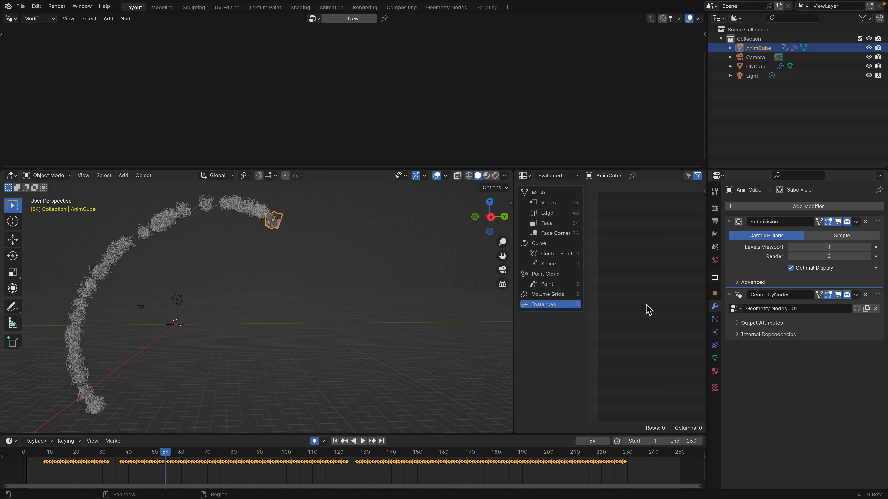
pyautogui.click(334, 441)
pyautogui.click(363, 441)
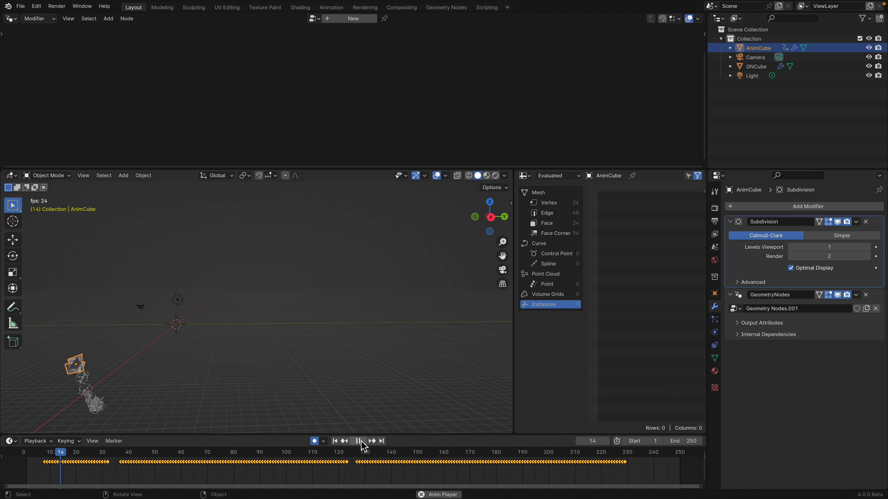
pyautogui.click(359, 441)
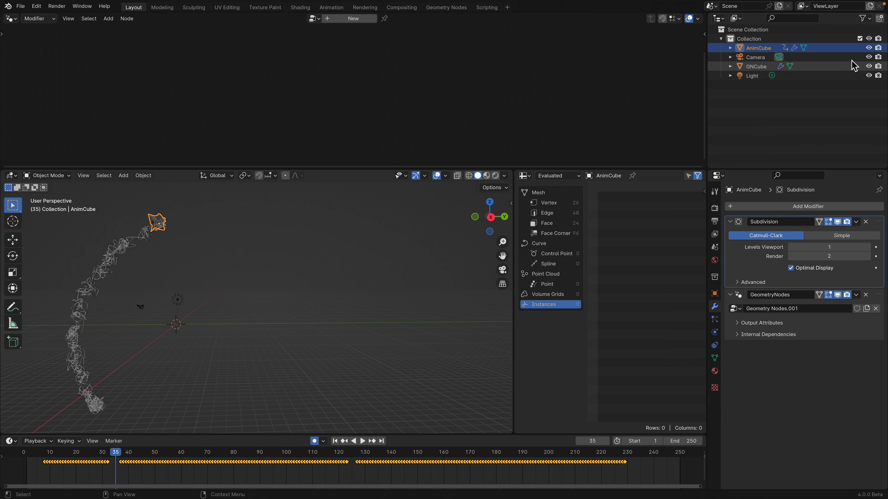
# Step: Show the GeometryNodes modifier's node tree and cut the link from the Scale node to Set Position's Position input
pyautogui.click(870, 294)
pyautogui.scroll(4, 321, 93)
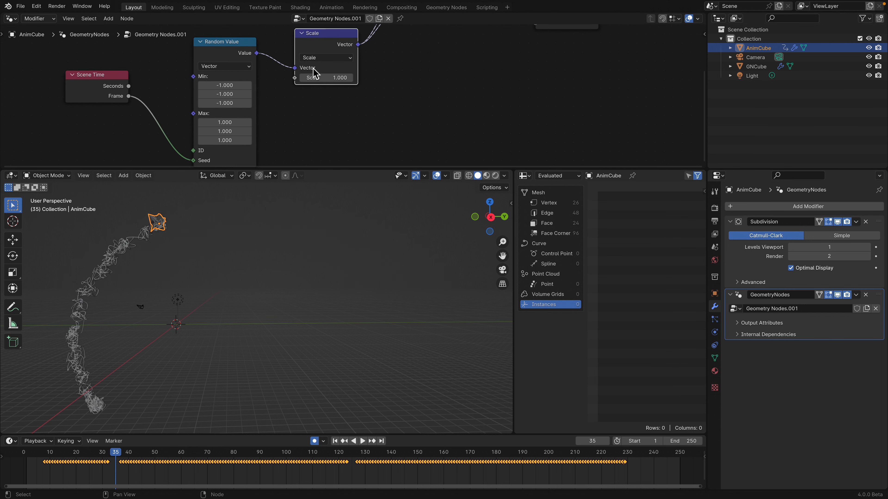
pyautogui.scroll(-2, 338, 103)
pyautogui.moveTo(338, 103); pyautogui.dragTo(282, 158, button='middle')
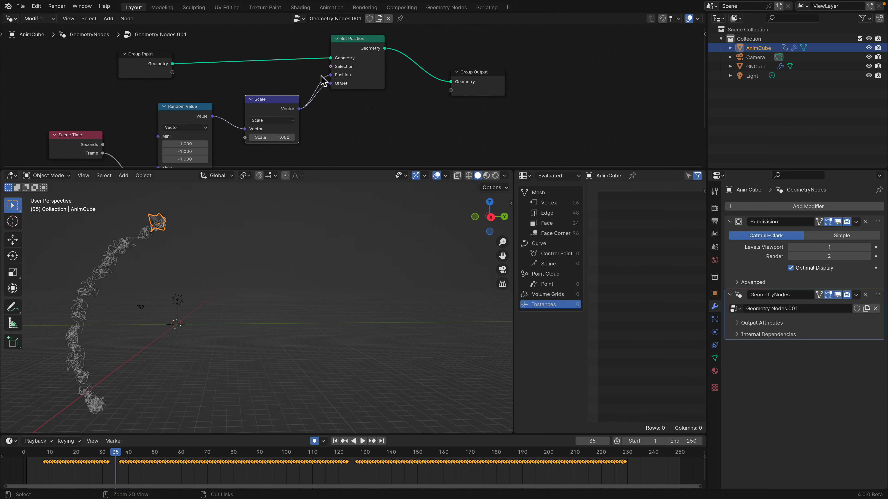
# Step: Play the animation from the first frame to frame 111 to view the trail with only the offset randomised
pyautogui.click(335, 441)
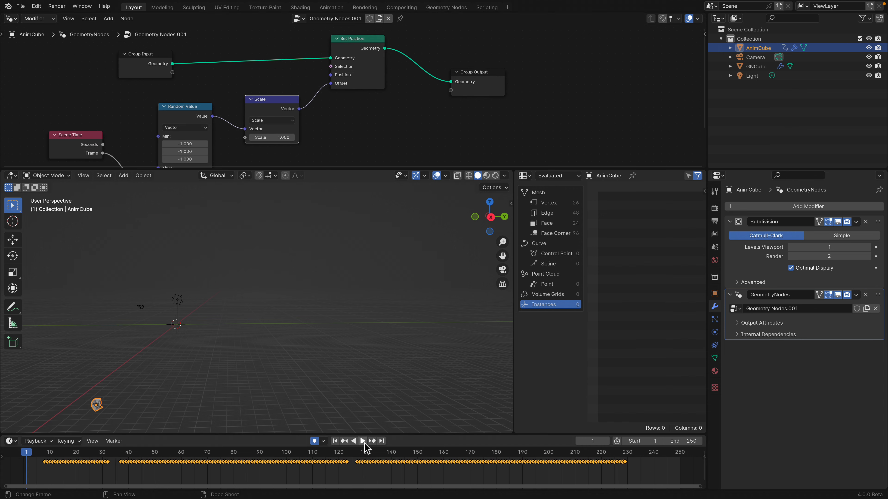
pyautogui.click(363, 441)
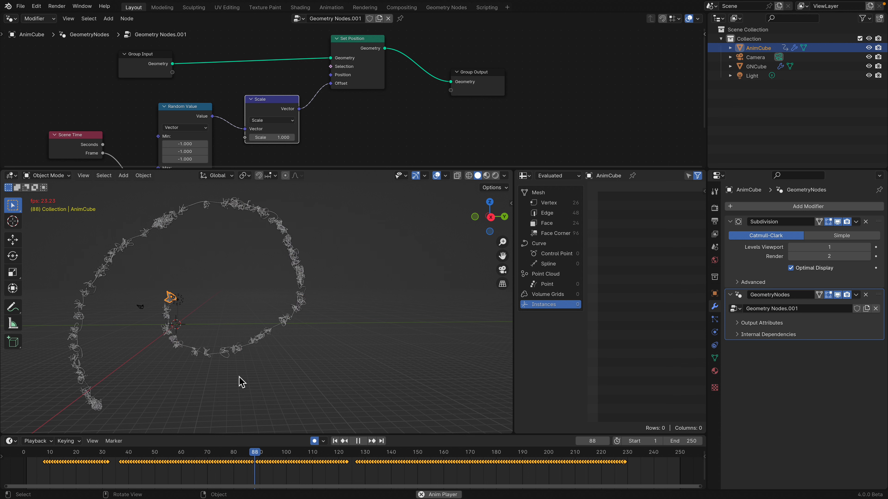
pyautogui.press('space')
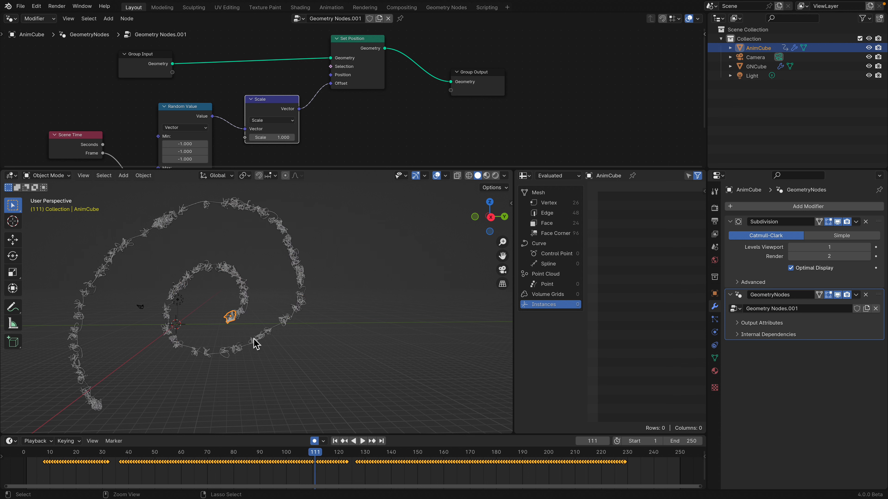
# Step: Save the file as a new incremental version
pyautogui.click(20, 6)
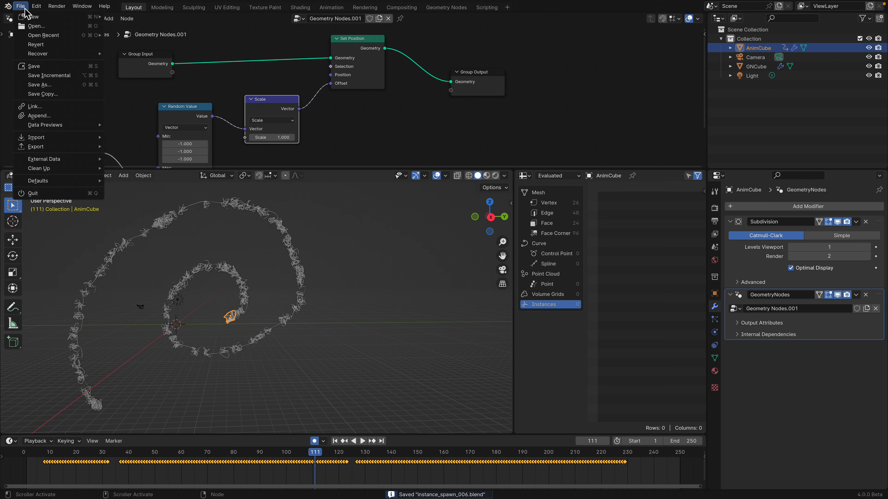
pyautogui.click(44, 78)
pyautogui.click(521, 455)
pyautogui.click(622, 455)
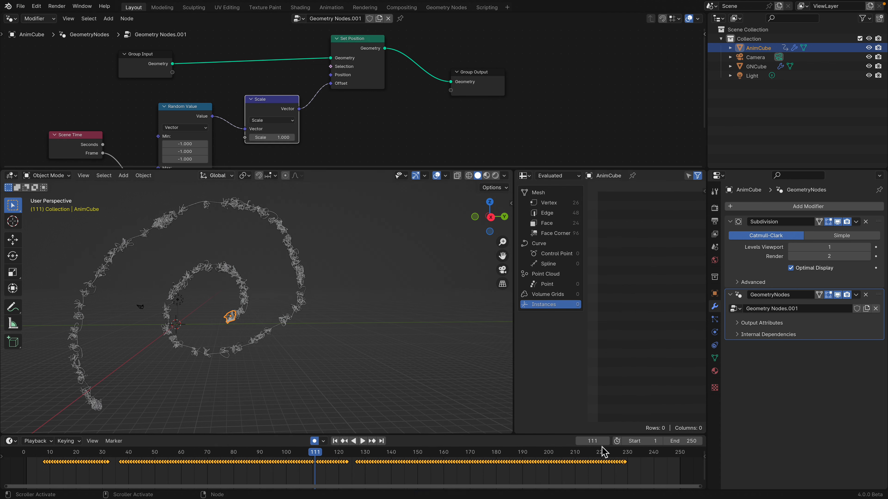
# Step: Enter Edit Mode on AnimCube and delete all of its vertices
pyautogui.moveTo(271, 312); pyautogui.dragTo(280, 298, button='middle')
pyautogui.press('Tab')
pyautogui.press('x')
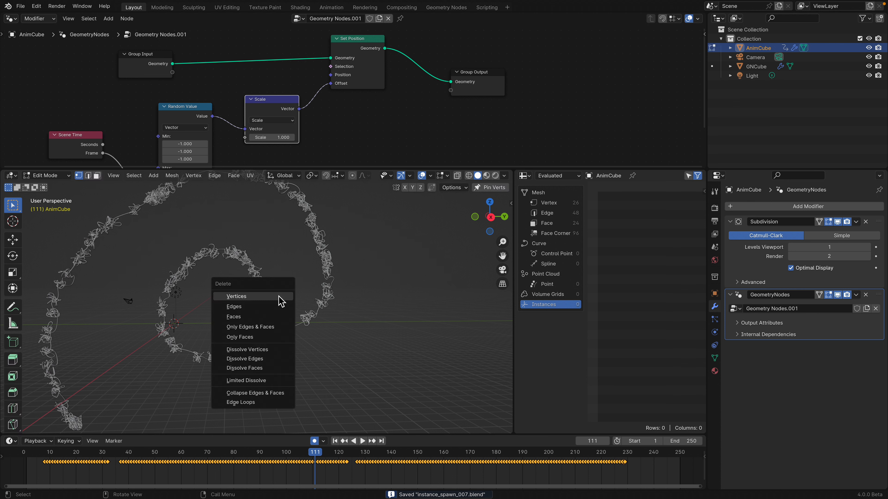
pyautogui.click(280, 301)
# Step: Add a Monkey mesh inside AnimCube, return to Object Mode, and play the animation from the first frame to frame 7
pyautogui.hotkey('shift', 'a')
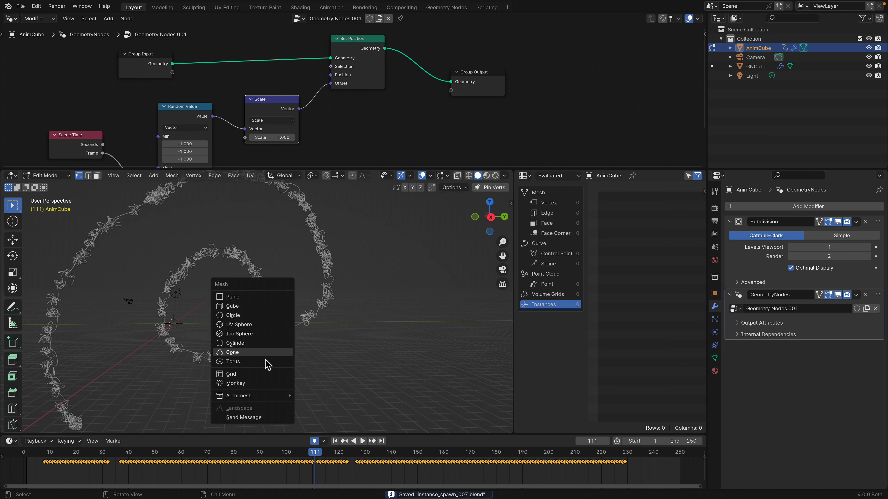
pyautogui.click(286, 379)
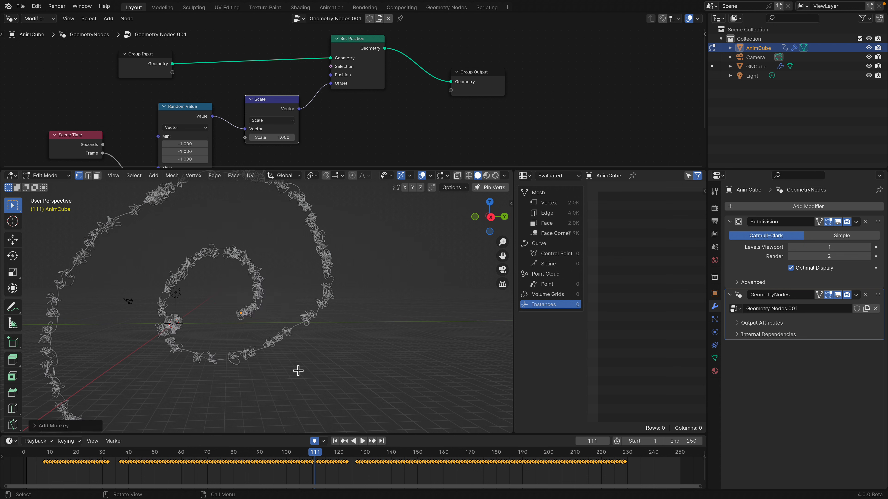
pyautogui.press('Tab')
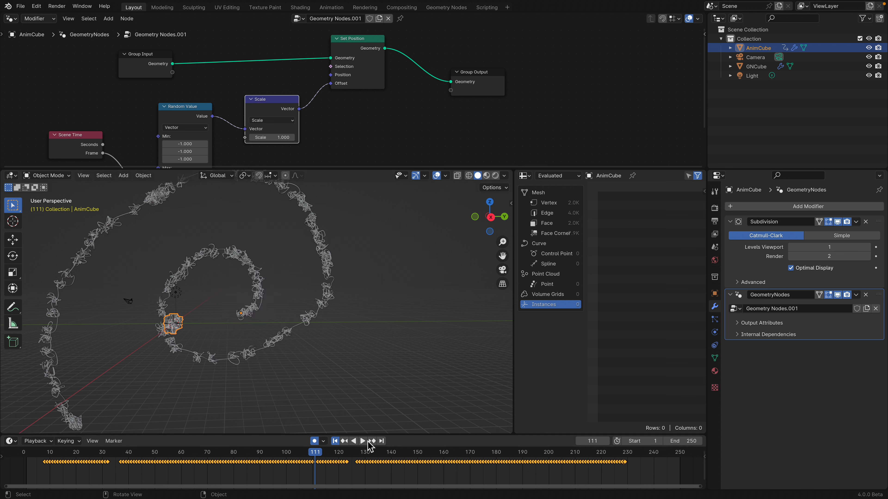
pyautogui.click(363, 441)
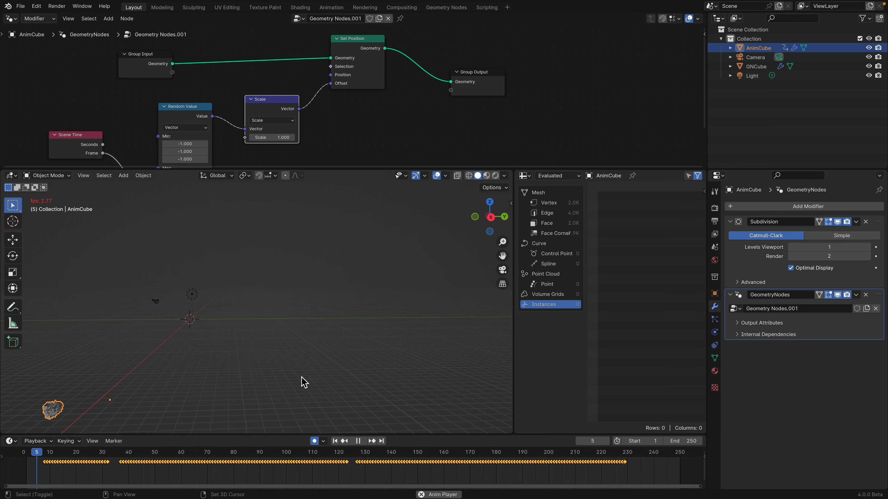
pyautogui.press('space')
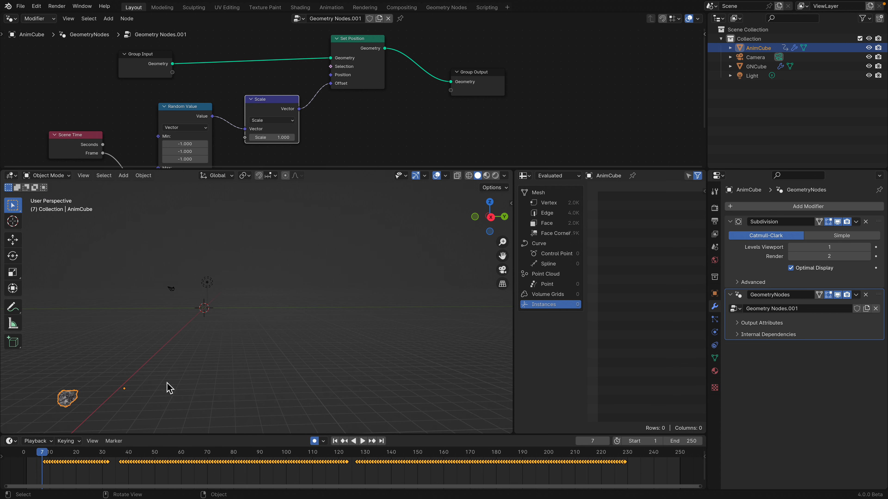
# Step: Enter Edit Mode on AnimCube and try to delete its mesh vertices
pyautogui.press('Tab')
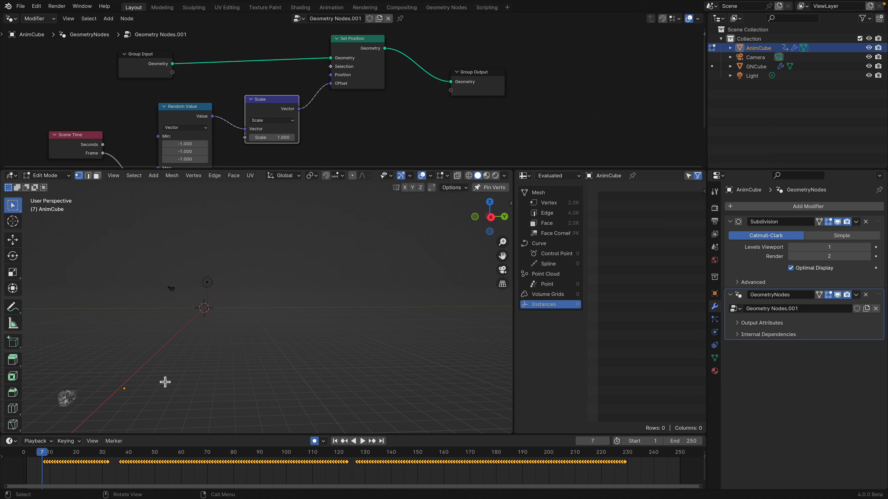
pyautogui.press('x')
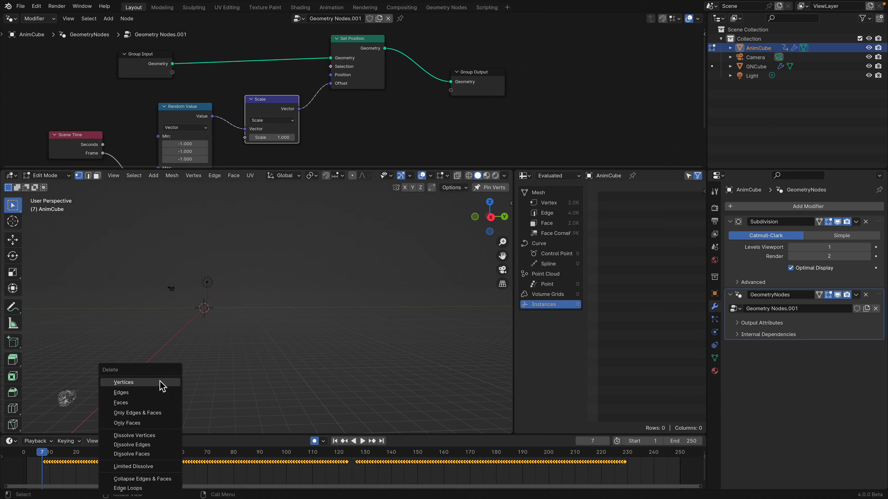
# Step: Switch to the desktop and force quit Blender
pyautogui.hotkey('ctrl', 'Left')
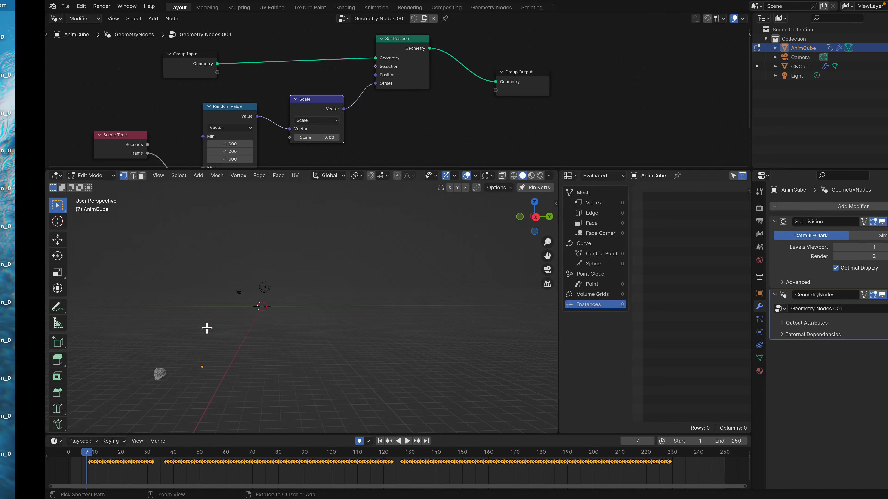
pyautogui.click(28, 177)
pyautogui.click(13, 5)
pyautogui.click(53, 79)
pyautogui.click(598, 282)
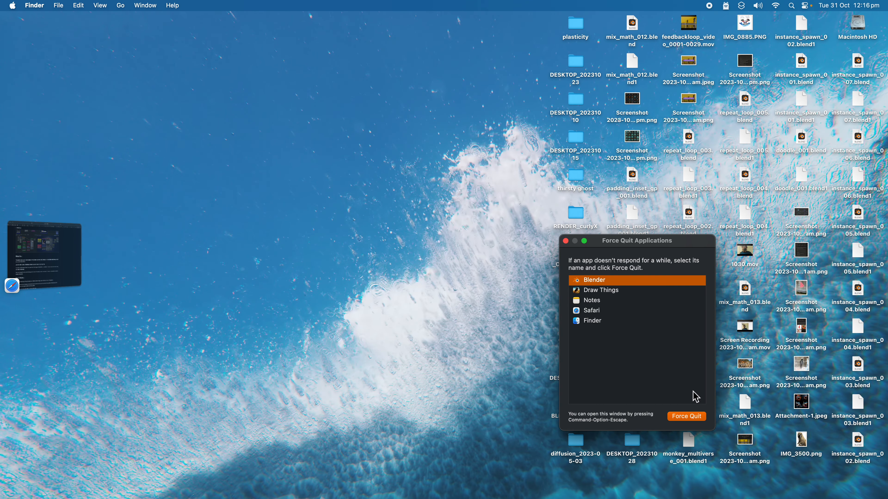
pyautogui.click(686, 417)
pyautogui.click(703, 346)
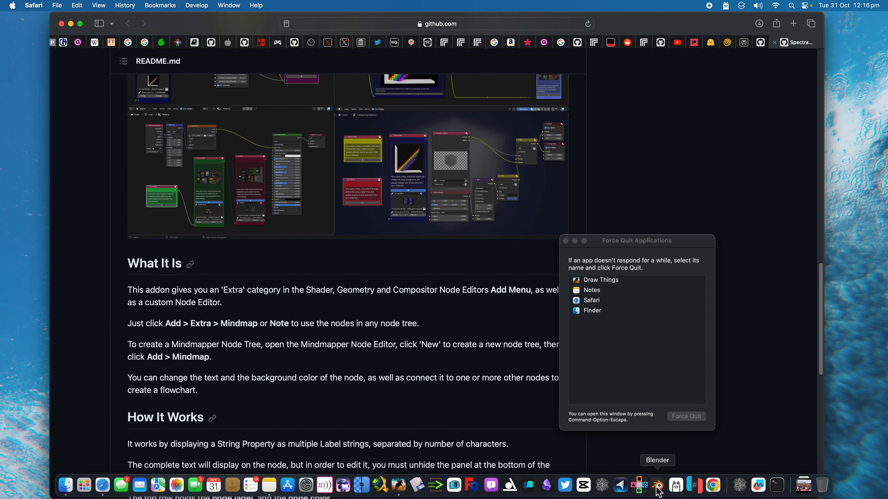
# Step: Relaunch Blender, reopen the recent file instance_spawn_007.blend and play its animation
pyautogui.click(657, 486)
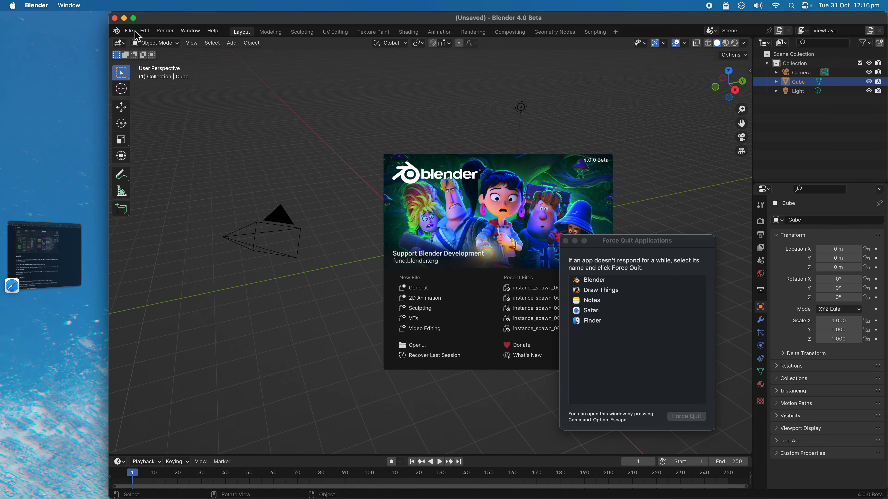
pyautogui.click(137, 35)
pyautogui.click(130, 32)
pyautogui.click(134, 36)
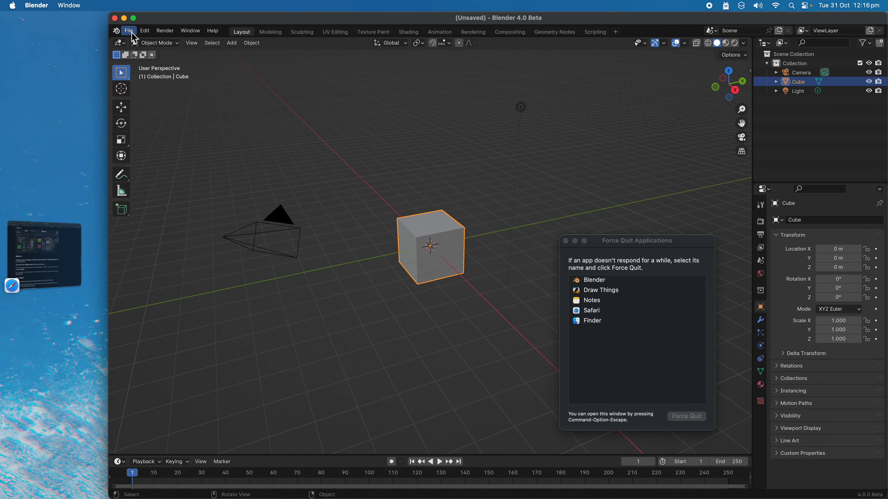
pyautogui.click(134, 36)
pyautogui.moveTo(155, 63)
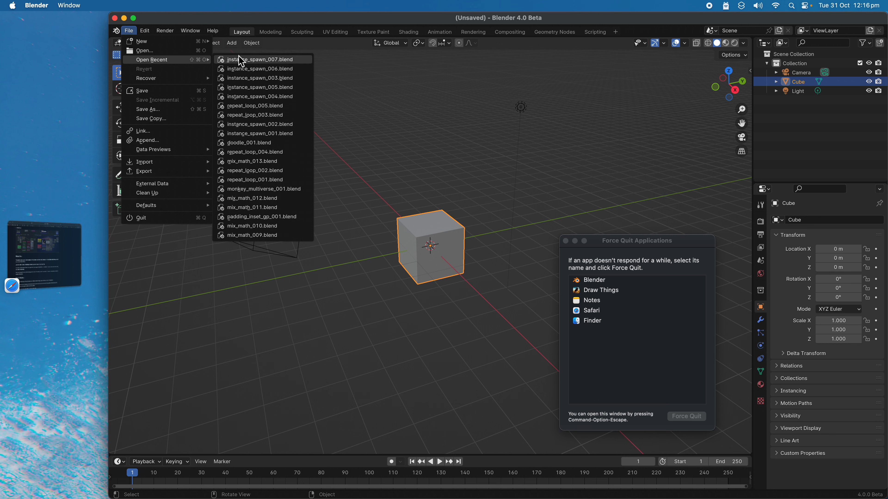
pyautogui.click(266, 61)
pyautogui.press('space')
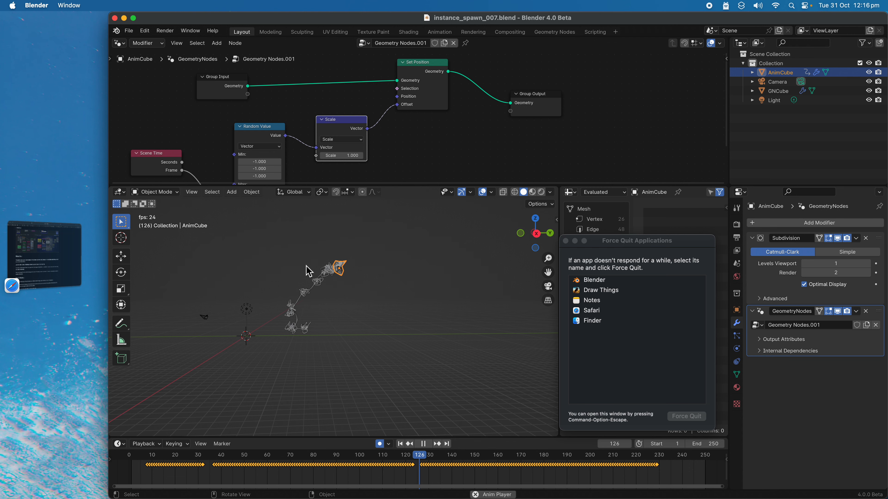
# Step: Return to the desktop and force quit Blender a second time
pyautogui.click(61, 71)
pyautogui.click(12, 5)
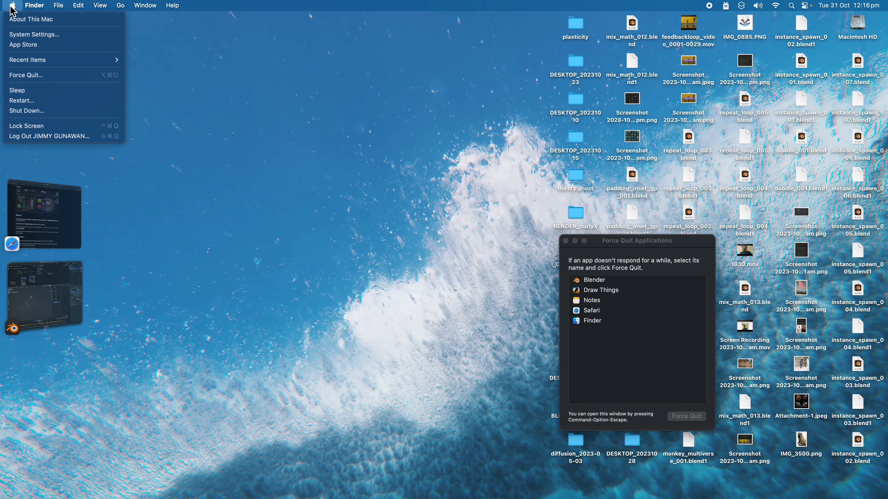
pyautogui.click(43, 75)
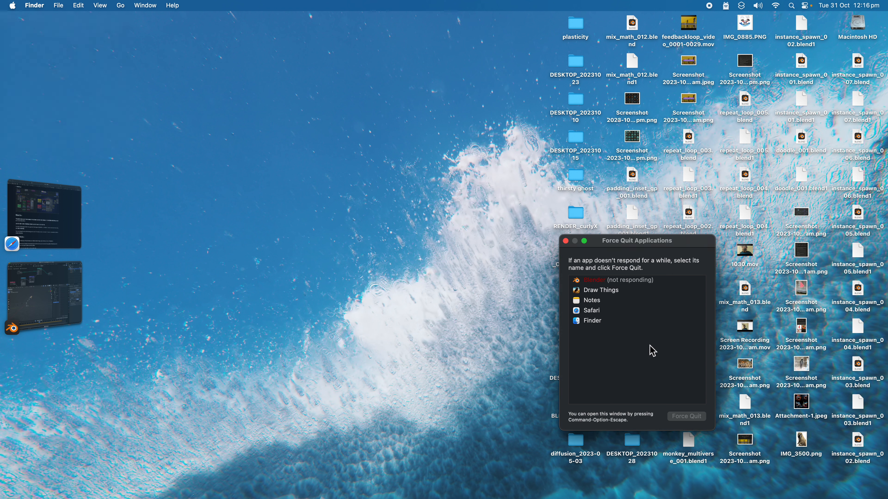
pyautogui.click(633, 285)
pyautogui.click(686, 417)
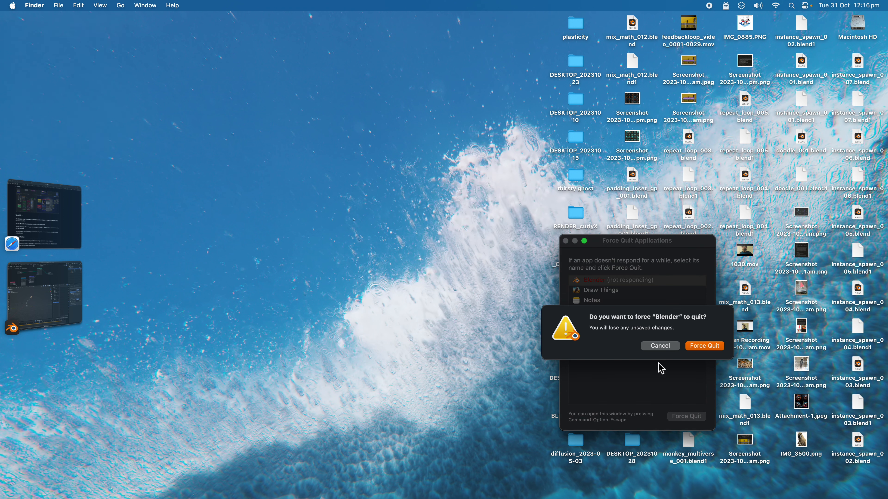
pyautogui.click(704, 346)
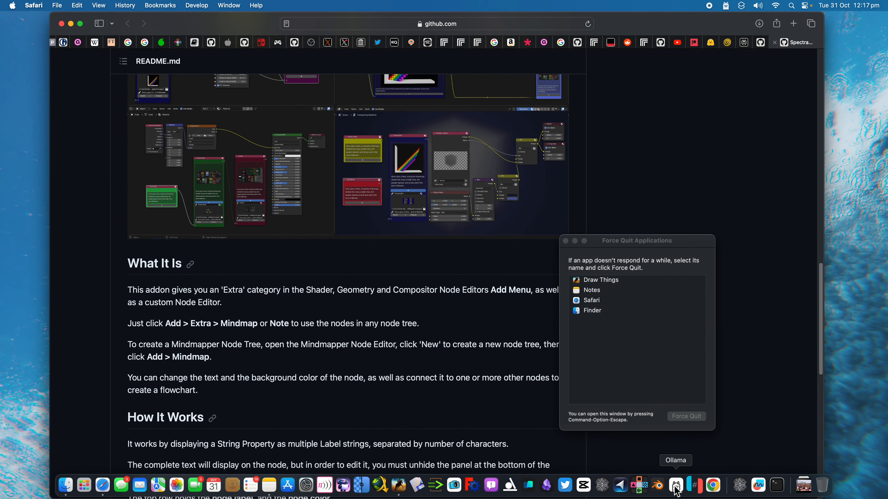
# Step: Relaunch Blender and open the recent file repeat_loop_005.blend
pyautogui.click(657, 485)
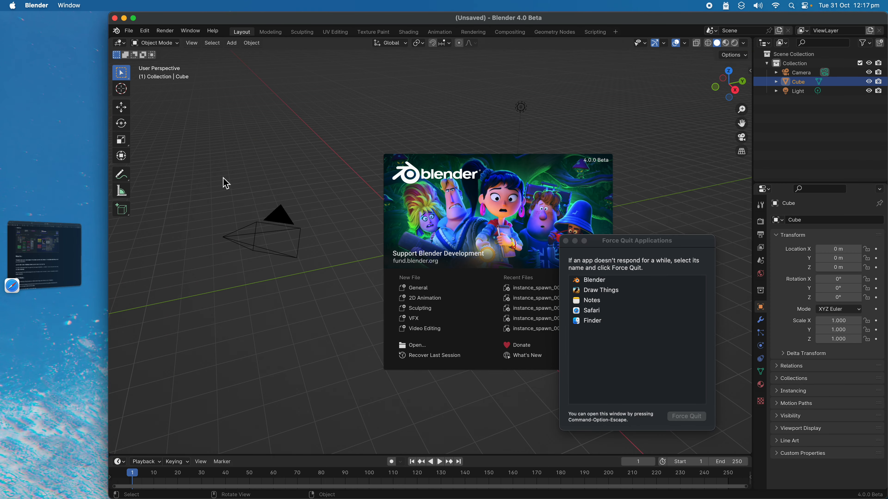
pyautogui.click(150, 53)
pyautogui.click(129, 31)
pyautogui.moveTo(152, 60)
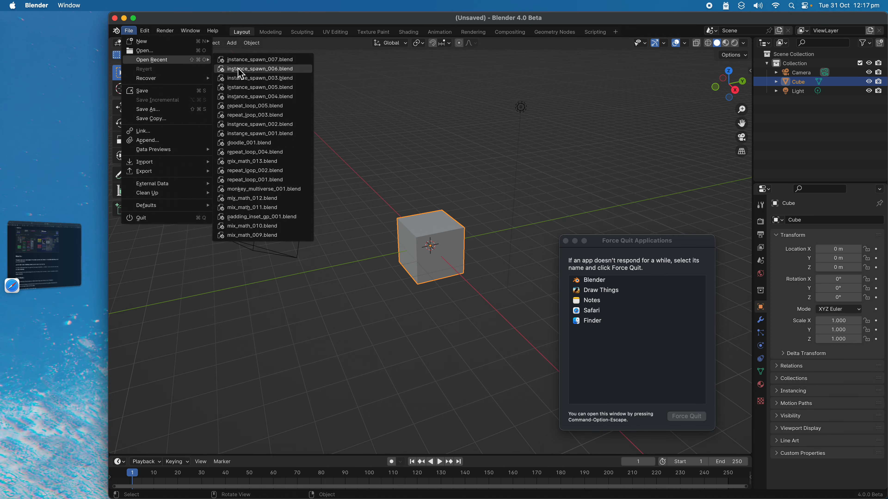
pyautogui.click(278, 109)
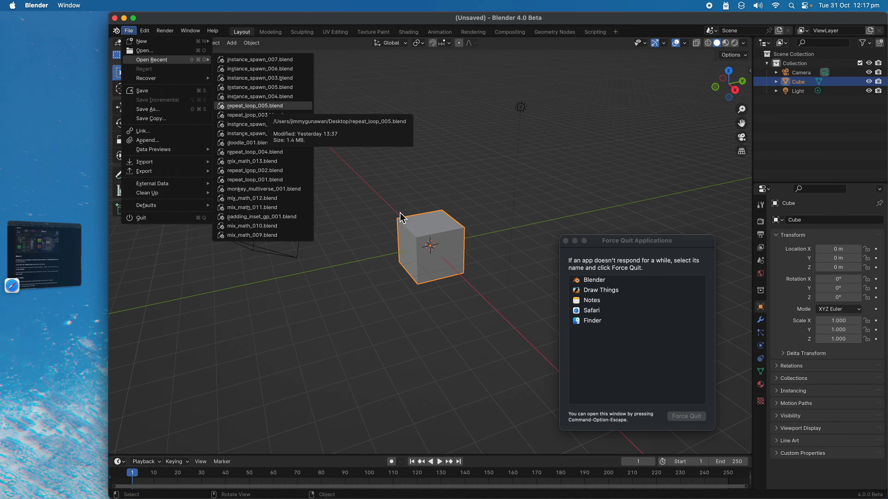
# Step: Play the repeat-loop animation from the first frame to about frame 126 and view the tangled tubes
pyautogui.moveTo(432, 267); pyautogui.dragTo(421, 245)
pyautogui.press('Home')
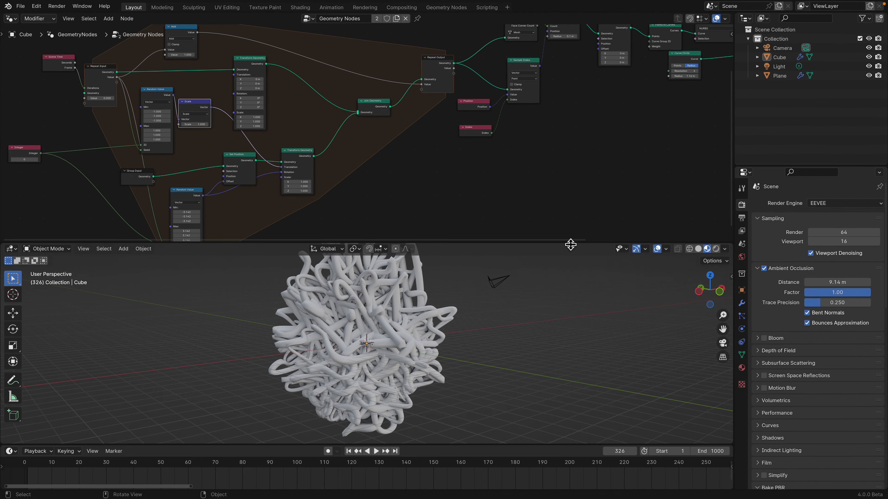
pyautogui.scroll(-4, 482, 341)
pyautogui.press('space')
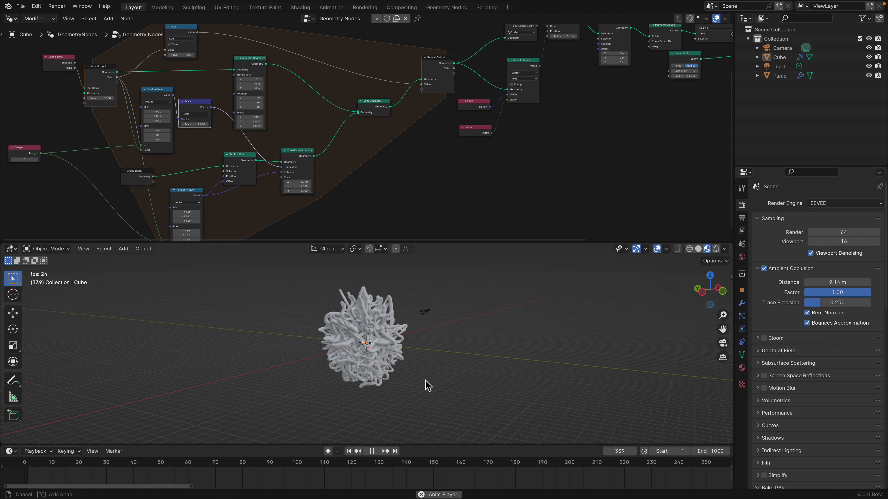
pyautogui.click(357, 452)
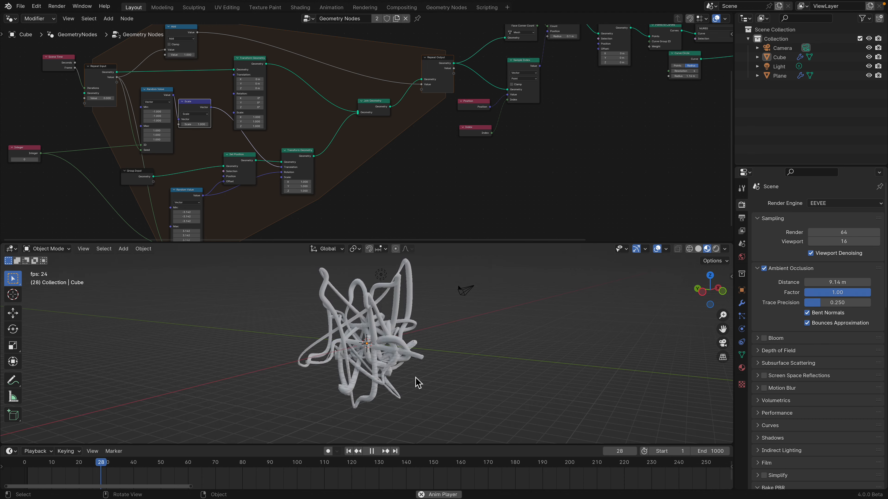
pyautogui.moveTo(507, 383); pyautogui.dragTo(430, 382, button='middle')
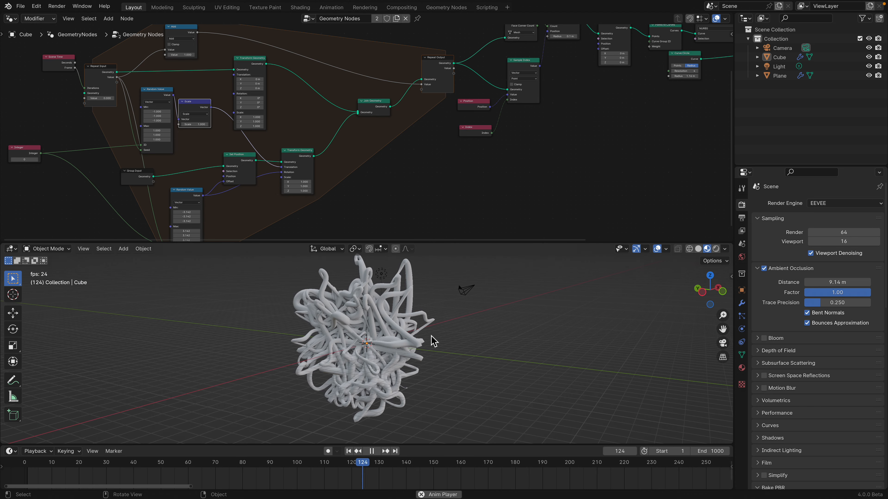
pyautogui.press('space')
# Step: Enlarge the node editor temporarily to examine the Repeat zone from Scene Time through Repeat Input to Repeat Output
pyautogui.moveTo(448, 248); pyautogui.dragTo(441, 361)
pyautogui.moveTo(290, 233); pyautogui.dragTo(351, 248, button='middle')
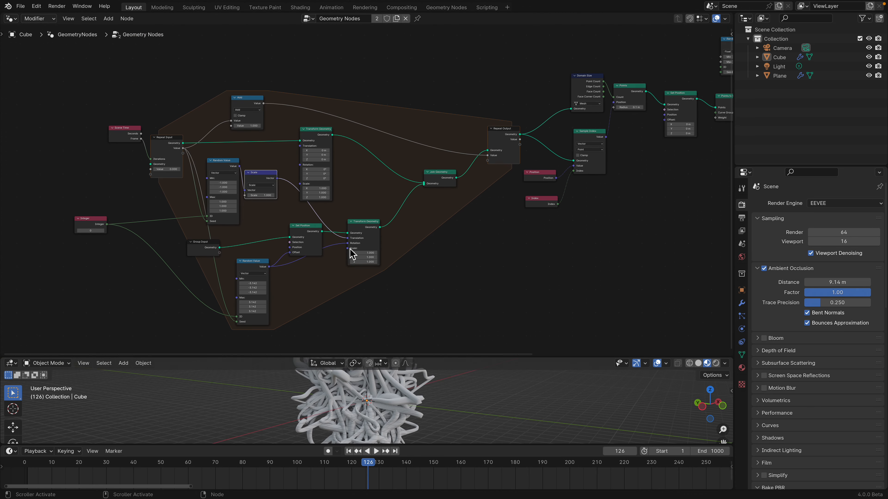
pyautogui.scroll(2, 350, 248)
pyautogui.moveTo(82, 120); pyautogui.dragTo(66, 97)
pyautogui.moveTo(136, 132); pyautogui.dragTo(133, 120)
pyautogui.moveTo(538, 122); pyautogui.dragTo(536, 116)
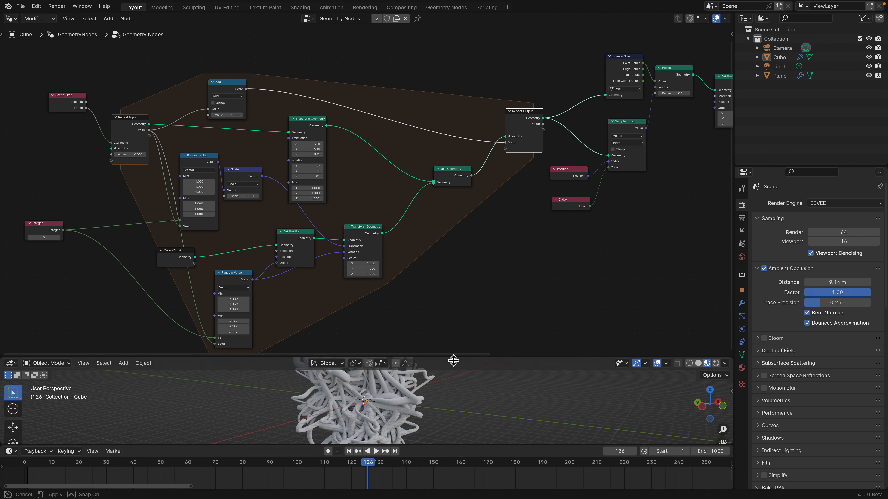
pyautogui.moveTo(454, 361); pyautogui.dragTo(451, 277)
# Step: Replay the animation from the first frame to frame 17 and examine the Random Value and Scale nodes
pyautogui.press('space')
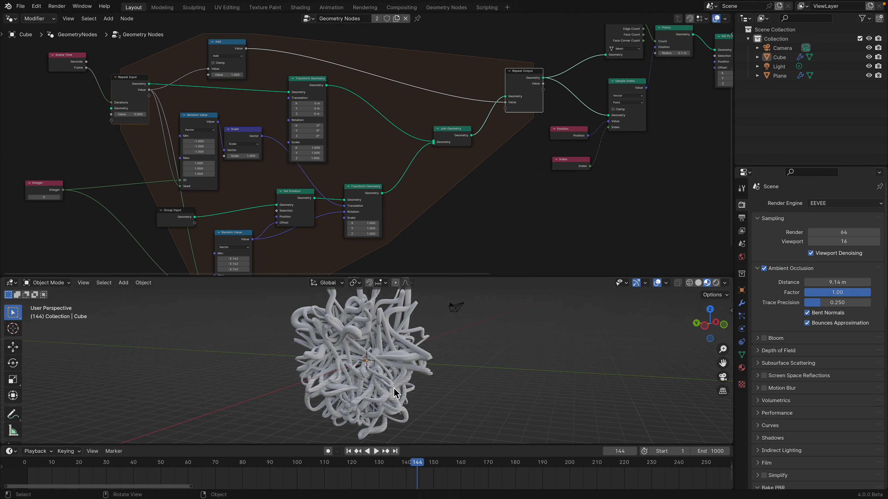
pyautogui.click(348, 451)
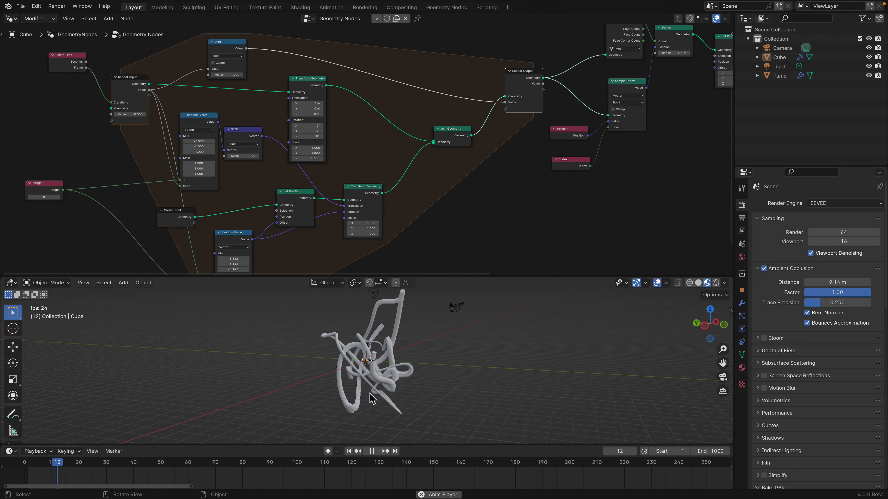
pyautogui.scroll(2, 224, 155)
pyautogui.moveTo(195, 141); pyautogui.dragTo(191, 131)
pyautogui.moveTo(233, 151); pyautogui.dragTo(233, 148)
pyautogui.scroll(-2, 231, 169)
pyautogui.moveTo(227, 169); pyautogui.dragTo(231, 145, button='middle')
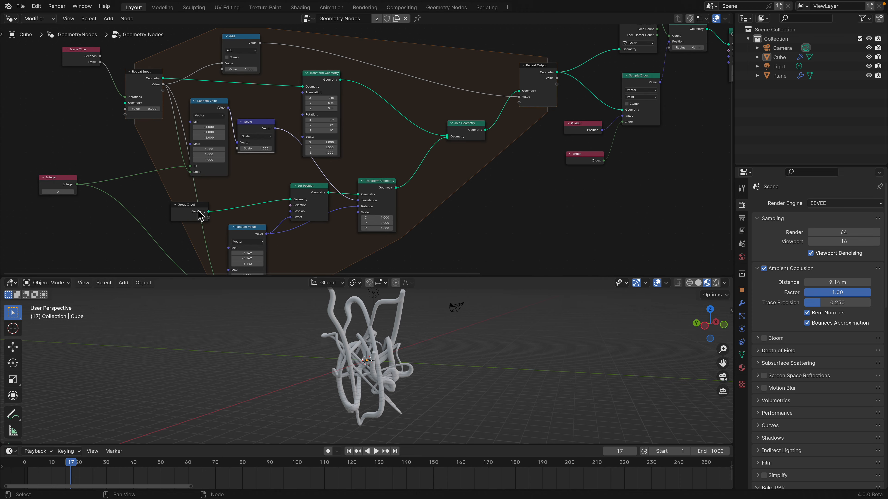
# Step: Move the Group Input node around the Repeat zone's edge and place it inside, just before Set Position
pyautogui.moveTo(198, 210); pyautogui.dragTo(179, 211)
pyautogui.moveTo(176, 186); pyautogui.dragTo(189, 148, button='middle')
pyautogui.moveTo(183, 166); pyautogui.dragTo(135, 139)
pyautogui.moveTo(138, 153); pyautogui.dragTo(142, 186, button='middle')
pyautogui.moveTo(144, 177); pyautogui.dragTo(105, 230)
pyautogui.moveTo(167, 184)
pyautogui.mouseDown(button='middle')
pyautogui.moveTo(149, 202)
pyautogui.moveTo(155, 189)
pyautogui.mouseUp(button='middle')
pyautogui.moveTo(101, 229); pyautogui.dragTo(253, 199)
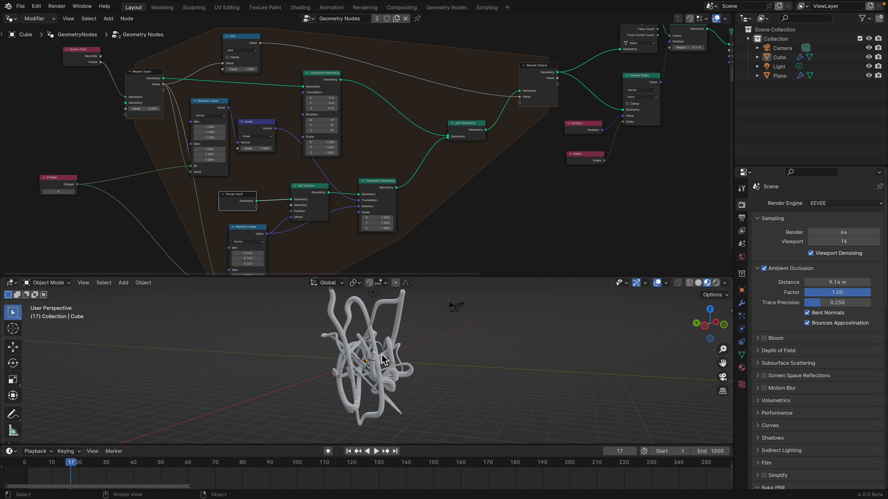
# Step: Enter Edit Mode on Cube to inspect its source mesh, and return to Object Mode
pyautogui.press('Tab')
pyautogui.moveTo(384, 359)
pyautogui.mouseDown(button='middle')
pyautogui.moveTo(411, 355)
pyautogui.moveTo(346, 338)
pyautogui.moveTo(387, 349)
pyautogui.mouseUp(button='middle')
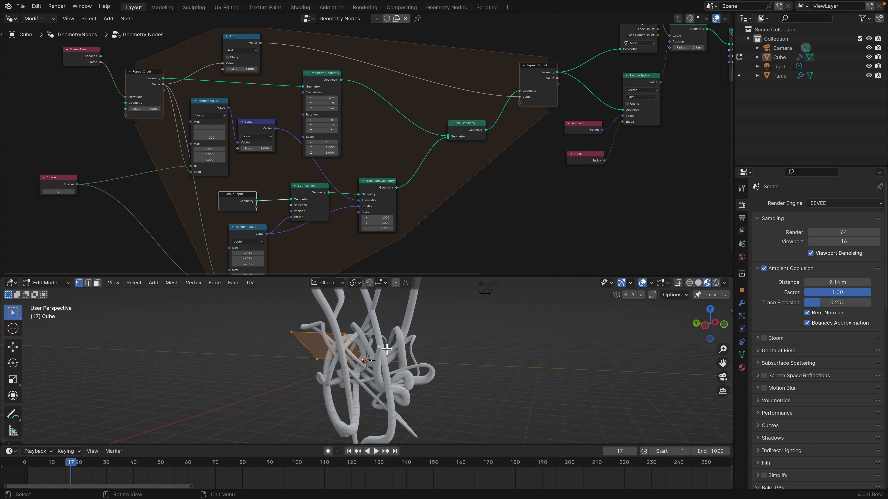
pyautogui.press('Tab')
# Step: Reposition the Set Position, lower Random Value and lower Transform Geometry nodes slightly within the Repeat zone
pyautogui.moveTo(307, 191); pyautogui.dragTo(292, 189)
pyautogui.moveTo(266, 214); pyautogui.dragTo(270, 185, button='middle')
pyautogui.moveTo(253, 208); pyautogui.dragTo(253, 201)
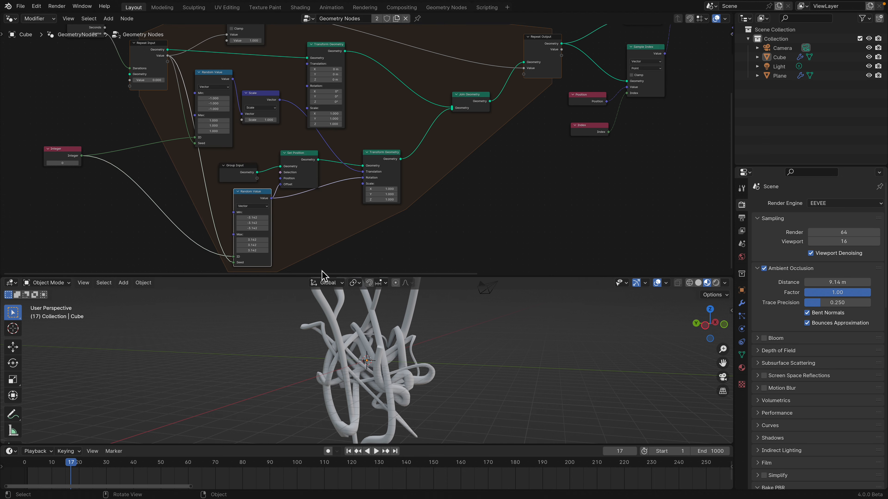
pyautogui.scroll(1, 327, 226)
pyautogui.moveTo(381, 356); pyautogui.dragTo(379, 363, button='middle')
pyautogui.moveTo(385, 158)
pyautogui.mouseDown()
pyautogui.moveTo(395, 149)
pyautogui.moveTo(389, 155)
pyautogui.mouseUp()
# Step: Move the upper Transform Geometry node closer to the Join Geometry node
pyautogui.moveTo(364, 142); pyautogui.dragTo(363, 171, button='middle')
pyautogui.moveTo(319, 64); pyautogui.dragTo(376, 73)
pyautogui.moveTo(407, 87); pyautogui.dragTo(394, 102, button='middle')
pyautogui.moveTo(373, 84); pyautogui.dragTo(376, 85)
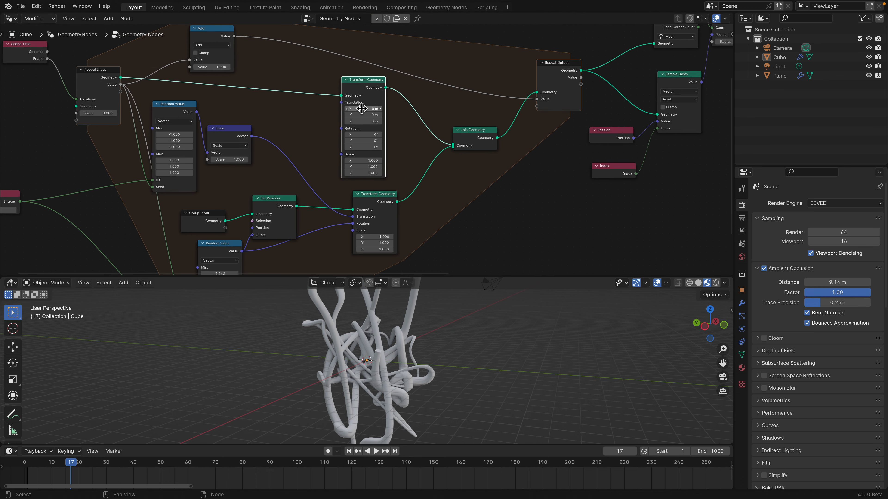
# Step: Mute both Transform Geometry nodes in the Repeat zone
pyautogui.press('m')
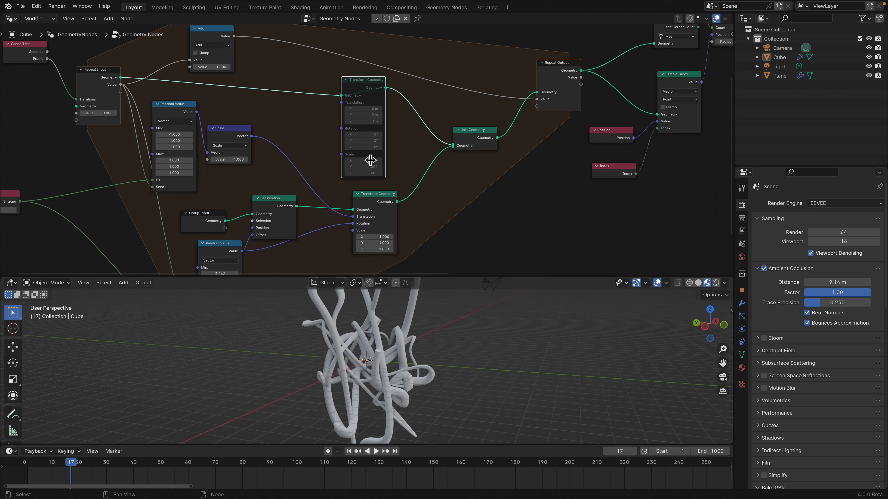
pyautogui.click(378, 198)
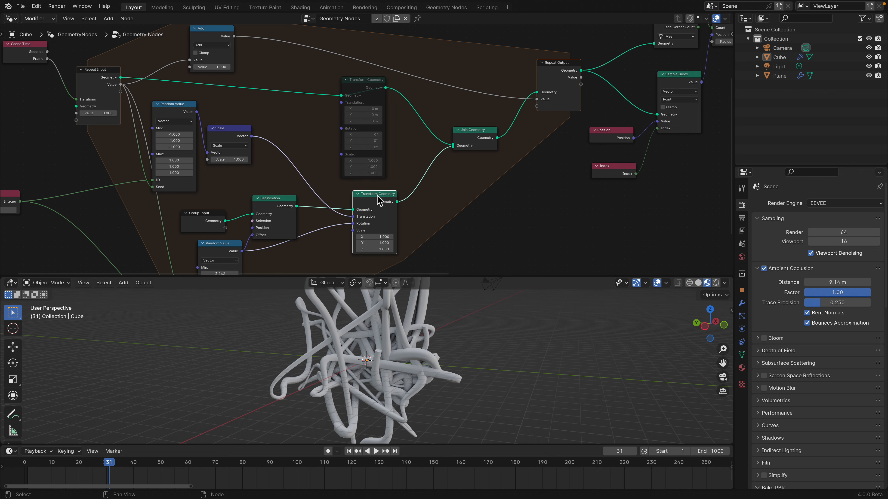
pyautogui.press('m')
# Step: Play the animation to frame 203, then replay it from the first frame to frame 61, viewing the tubes from different angles
pyautogui.press('space')
pyautogui.moveTo(432, 316); pyautogui.dragTo(382, 397, button='middle')
pyautogui.press('space')
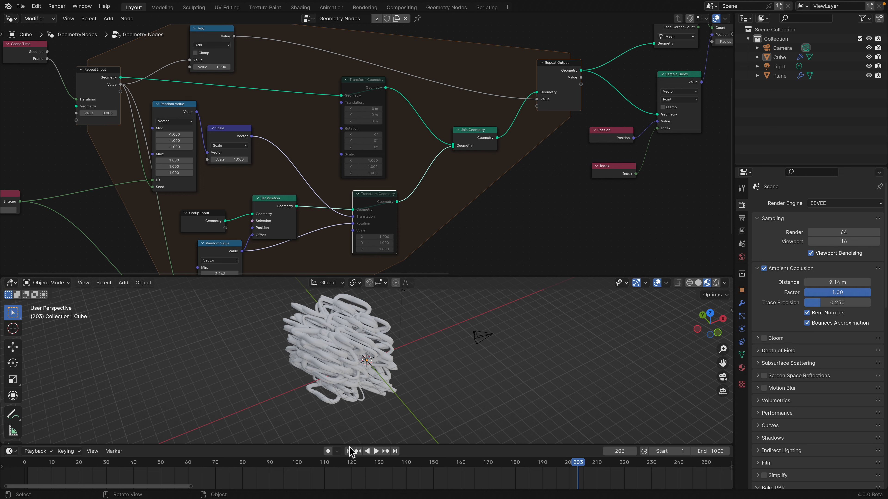
pyautogui.click(348, 451)
pyautogui.press('space')
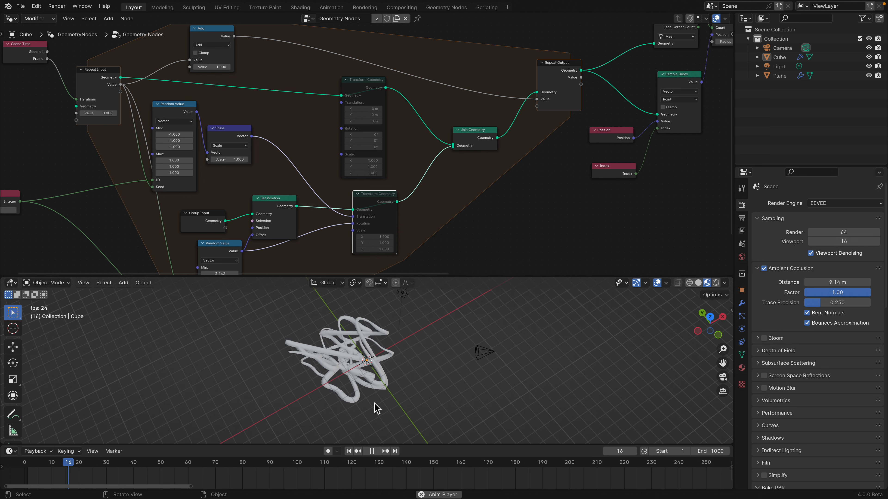
pyautogui.moveTo(376, 407); pyautogui.dragTo(407, 361, button='middle')
pyautogui.press('space')
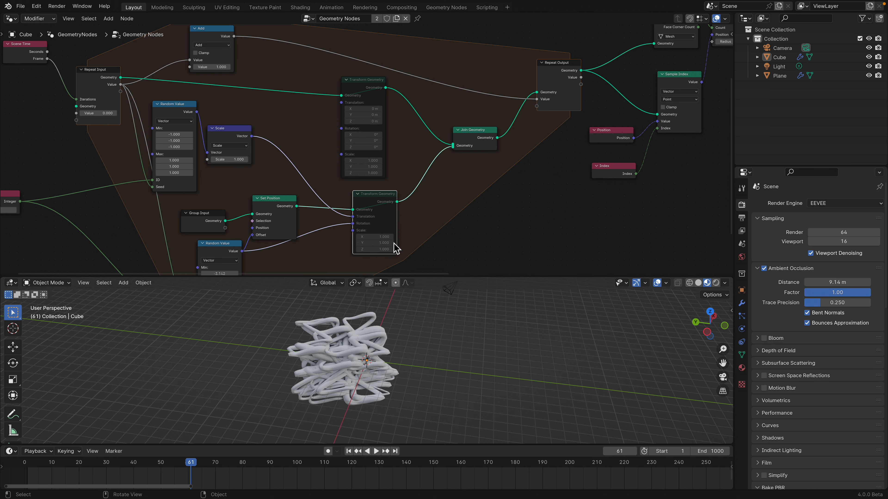
# Step: Shift the lower Transform Geometry, Join Geometry and Add nodes slightly within the Repeat zone
pyautogui.moveTo(369, 202); pyautogui.dragTo(359, 201)
pyautogui.moveTo(409, 162); pyautogui.dragTo(394, 179, button='middle')
pyautogui.moveTo(464, 148); pyautogui.dragTo(445, 152)
pyautogui.moveTo(363, 146); pyautogui.dragTo(382, 174, button='middle')
pyautogui.moveTo(212, 74); pyautogui.dragTo(213, 78)
pyautogui.moveTo(216, 117); pyautogui.dragTo(225, 94, button='middle')
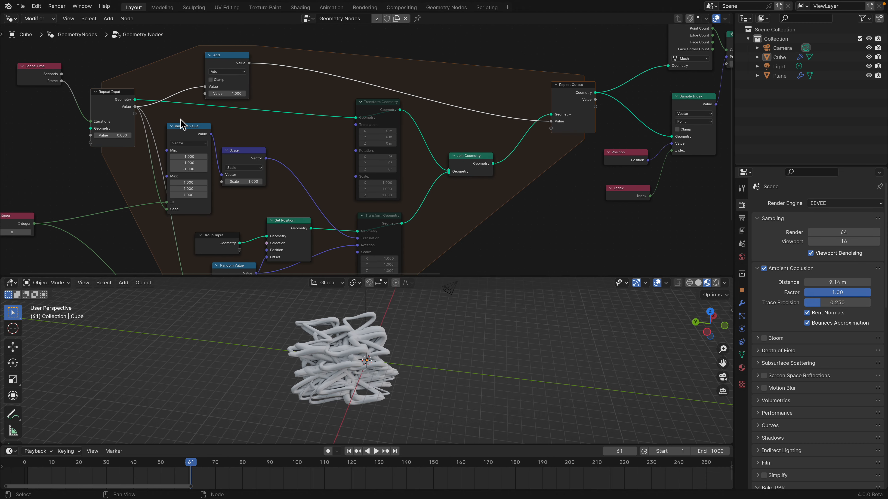
# Step: Move the Integer node closer to the Repeat zone and enlarge the 3D viewport slightly
pyautogui.scroll(-1, 180, 119)
pyautogui.moveTo(181, 150); pyautogui.dragTo(173, 121, button='middle')
pyautogui.scroll(-1, 173, 122)
pyautogui.moveTo(68, 179); pyautogui.dragTo(92, 196)
pyautogui.moveTo(422, 277); pyautogui.dragTo(422, 273)
pyautogui.scroll(3, 381, 332)
# Step: Merge the cube's vertices at their center in Edit Mode, and return to Object Mode
pyautogui.press('Tab')
pyautogui.scroll(-2, 356, 338)
pyautogui.moveTo(350, 339); pyautogui.dragTo(399, 328, button='middle')
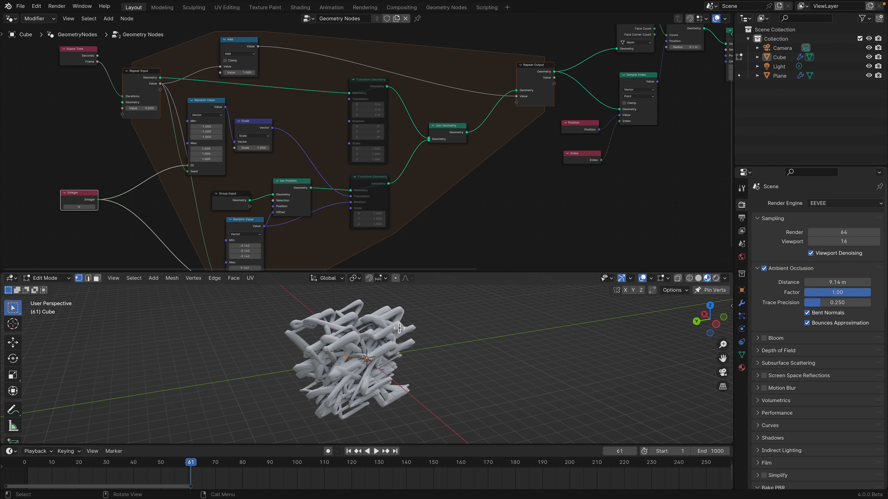
pyautogui.press('super+v')
pyautogui.moveTo(392, 427)
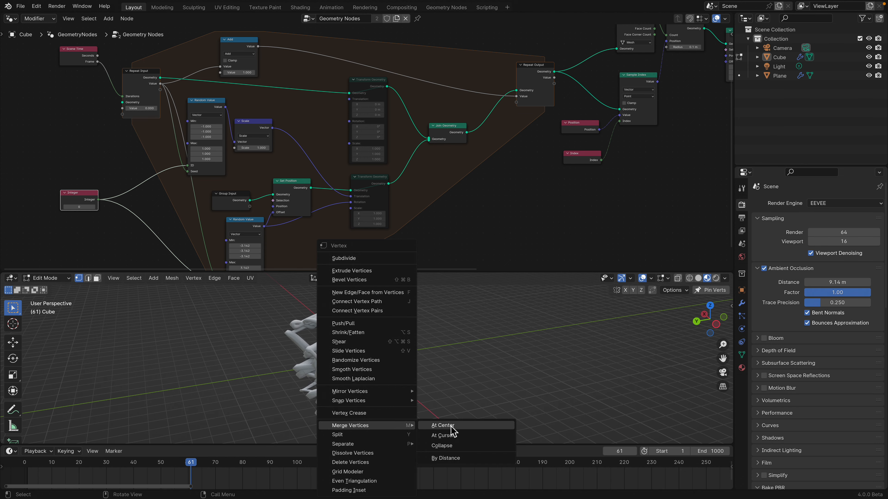
pyautogui.click(452, 437)
pyautogui.press('Tab')
# Step: Replay the animation from the first frame to frame 152 while orbiting around the tubes
pyautogui.click(349, 451)
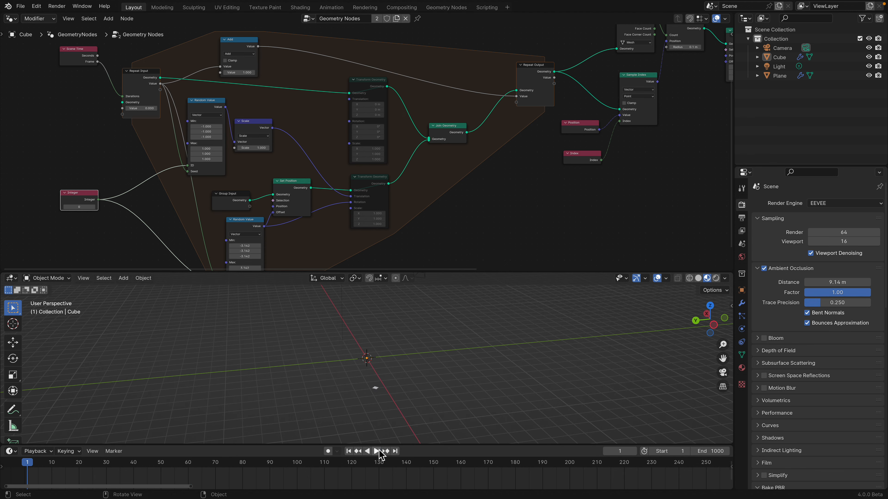
pyautogui.click(376, 451)
pyautogui.moveTo(392, 402); pyautogui.dragTo(394, 365, button='middle')
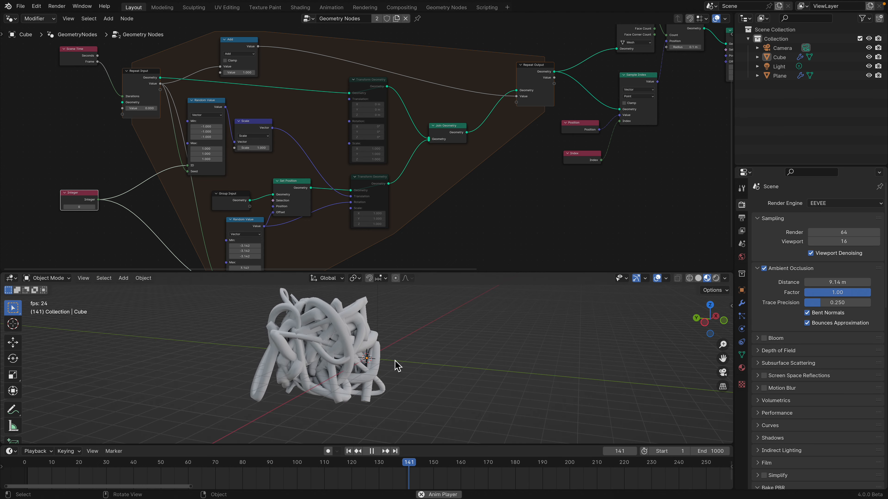
pyautogui.press('space')
# Step: Shift the Set Position and Group Input nodes slightly inside the Repeat zone
pyautogui.scroll(-2, 275, 175)
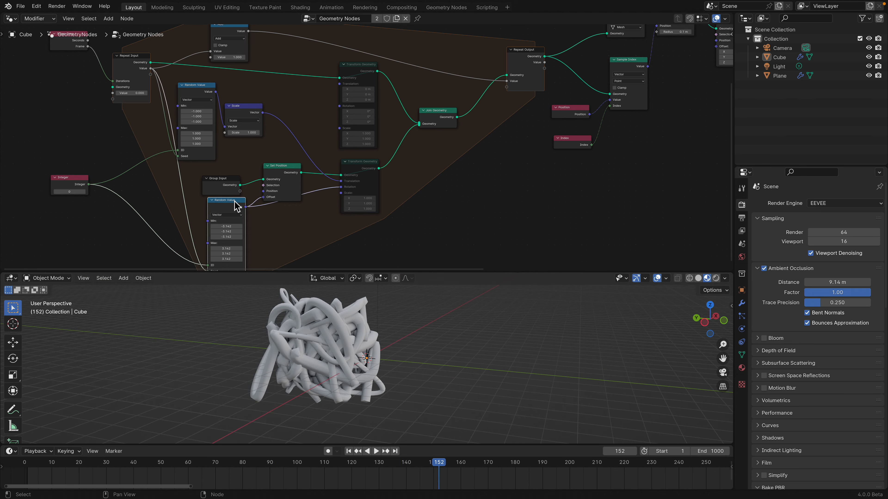
pyautogui.moveTo(238, 198); pyautogui.dragTo(242, 164, button='middle')
pyautogui.scroll(1, 242, 163)
pyautogui.moveTo(274, 143); pyautogui.dragTo(275, 131)
pyautogui.moveTo(275, 133); pyautogui.dragTo(274, 151, button='middle')
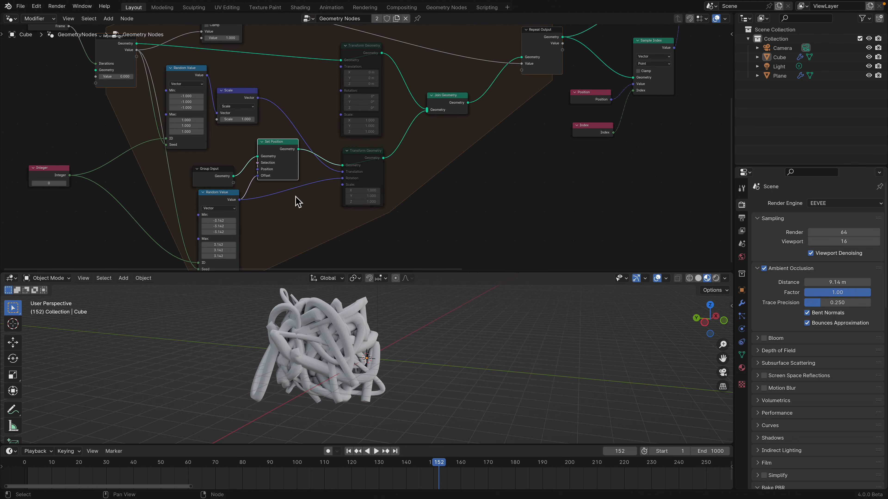
pyautogui.moveTo(342, 179); pyautogui.dragTo(337, 207, button='middle')
pyautogui.press('g')
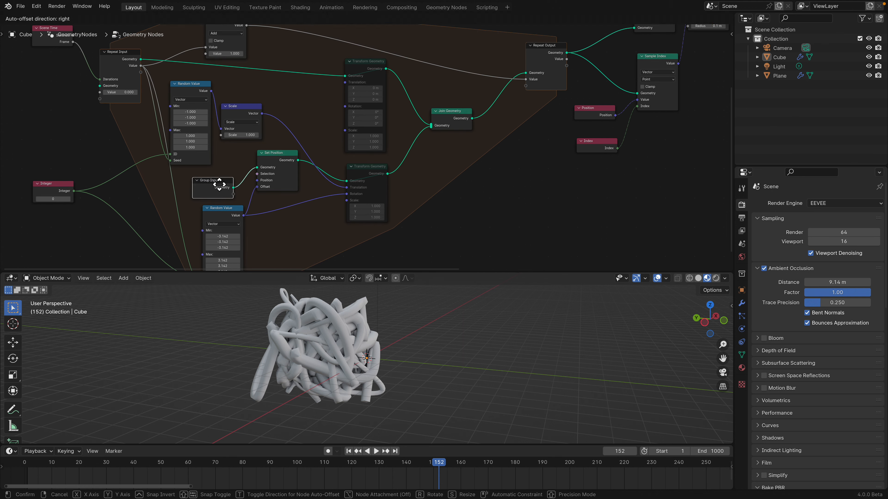
pyautogui.click(278, 168)
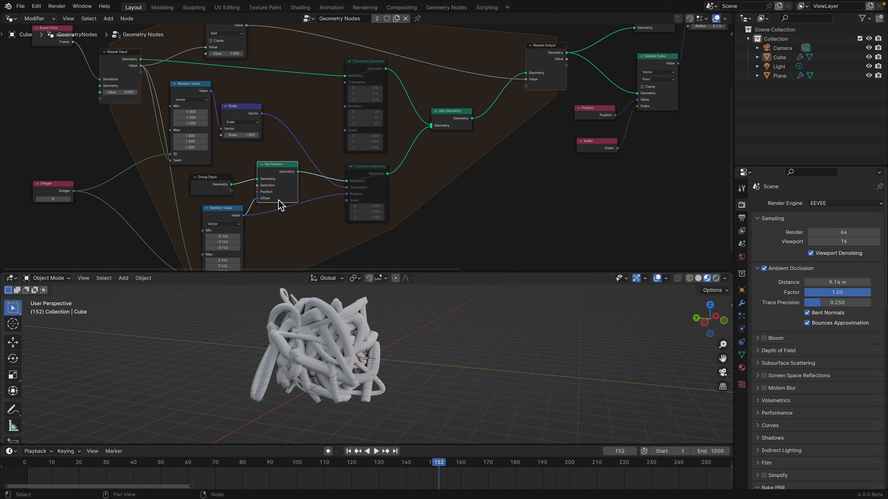
# Step: Nudge the lower Transform Geometry and Join Geometry nodes, and move the Add node slightly up within the Repeat zone
pyautogui.moveTo(364, 172); pyautogui.dragTo(358, 187, button='middle')
pyautogui.click(360, 186)
pyautogui.press('g')
pyautogui.moveTo(448, 131); pyautogui.dragTo(450, 131)
pyautogui.moveTo(407, 158); pyautogui.dragTo(408, 185, button='middle')
pyautogui.moveTo(450, 157); pyautogui.dragTo(446, 151)
pyautogui.moveTo(446, 151); pyautogui.dragTo(448, 161, button='middle')
pyautogui.moveTo(225, 74); pyautogui.dragTo(250, 65)
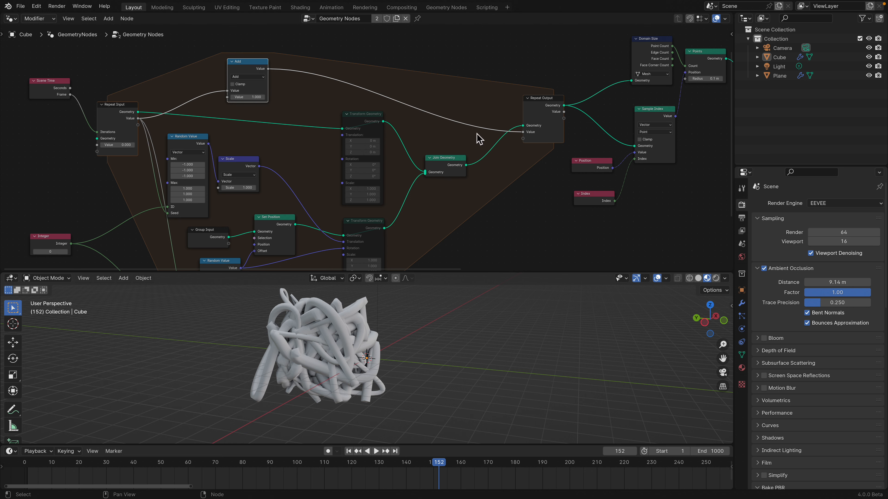
pyautogui.moveTo(191, 139); pyautogui.dragTo(213, 118, button='middle')
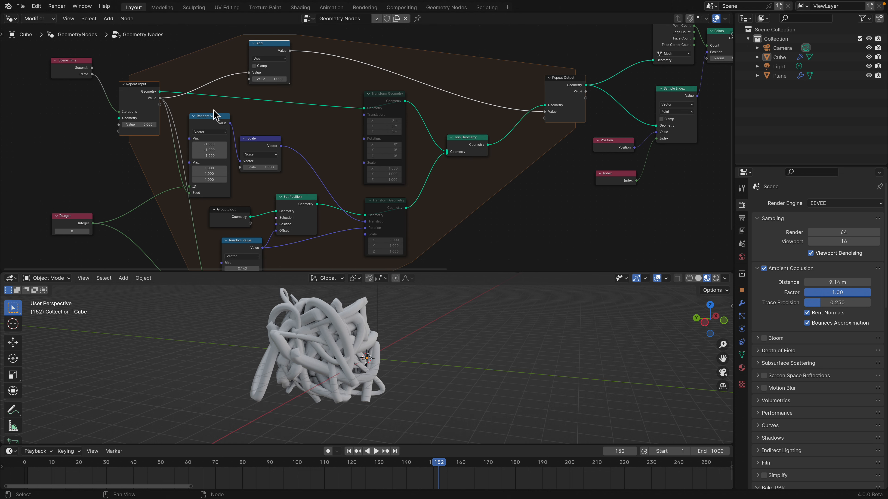
# Step: Reposition the upper Random Value and Scale nodes closer to the Transform Geometry nodes
pyautogui.moveTo(213, 119); pyautogui.dragTo(227, 118)
pyautogui.moveTo(270, 147); pyautogui.dragTo(304, 146)
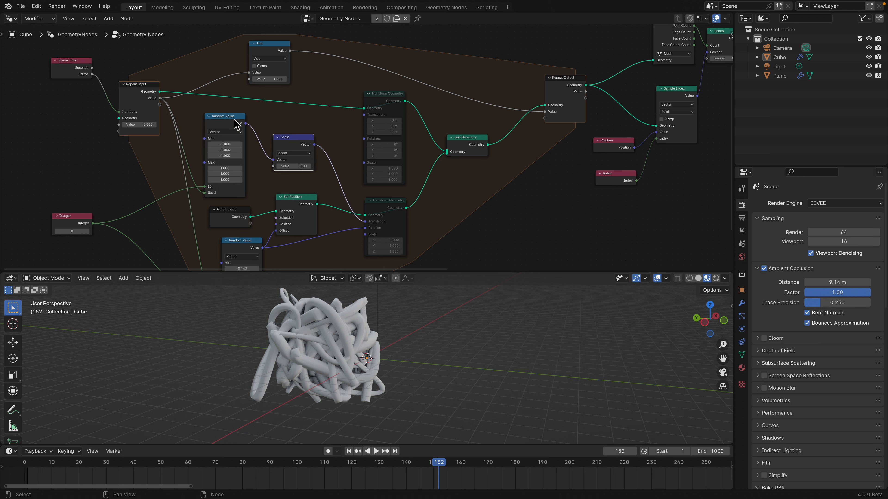
pyautogui.scroll(2, 205, 202)
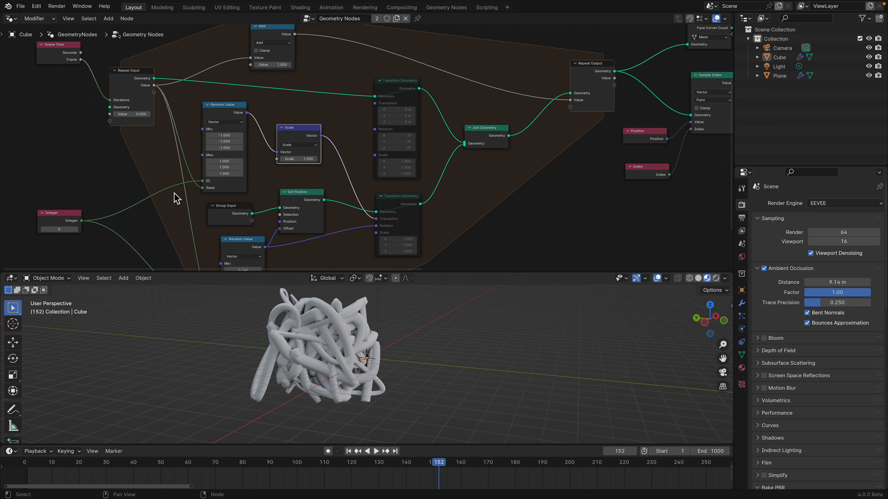
pyautogui.moveTo(174, 193); pyautogui.dragTo(173, 129, button='middle')
pyautogui.moveTo(238, 180); pyautogui.dragTo(230, 179)
pyautogui.moveTo(230, 178); pyautogui.dragTo(219, 200, button='middle')
pyautogui.moveTo(218, 66); pyautogui.dragTo(220, 67)
# Step: Play the animation on to frame 161 while viewing the tubes from a slightly different angle
pyautogui.scroll(-2, 389, 328)
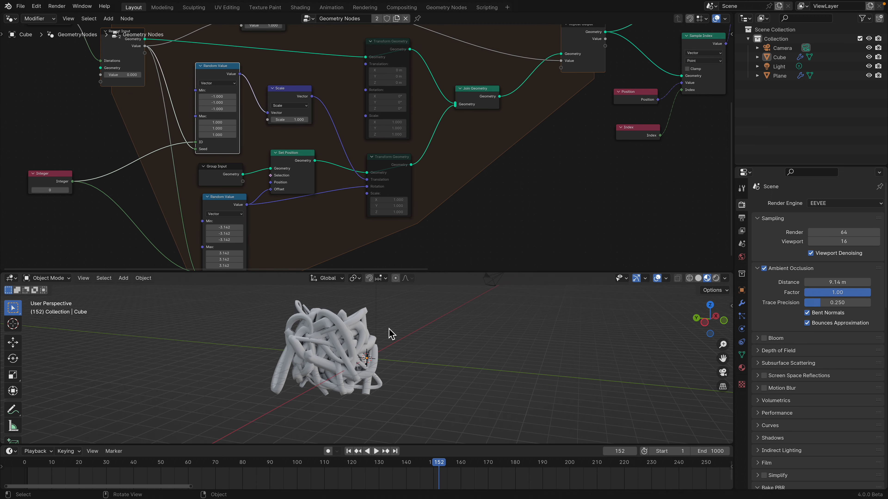
pyautogui.moveTo(389, 329); pyautogui.dragTo(393, 330, button='middle')
pyautogui.press('space')
pyautogui.press('space')
# Step: Adjust the layout of the nodes following the Repeat Output, including the Random Value and Set Spline Type nodes
pyautogui.moveTo(587, 98); pyautogui.dragTo(266, 211, button='middle')
pyautogui.moveTo(346, 159); pyautogui.dragTo(322, 176, button='middle')
pyautogui.moveTo(362, 97); pyautogui.dragTo(355, 89)
pyautogui.moveTo(371, 109); pyautogui.dragTo(324, 126, button='middle')
pyautogui.moveTo(366, 125); pyautogui.dragTo(364, 123)
pyautogui.moveTo(309, 187); pyautogui.dragTo(305, 179)
pyautogui.moveTo(343, 147); pyautogui.dragTo(327, 152, button='middle')
pyautogui.moveTo(351, 133); pyautogui.dragTo(349, 142)
pyautogui.moveTo(351, 147); pyautogui.dragTo(316, 134, button='middle')
pyautogui.moveTo(373, 60); pyautogui.dragTo(330, 51)
pyautogui.moveTo(438, 117); pyautogui.dragTo(419, 126)
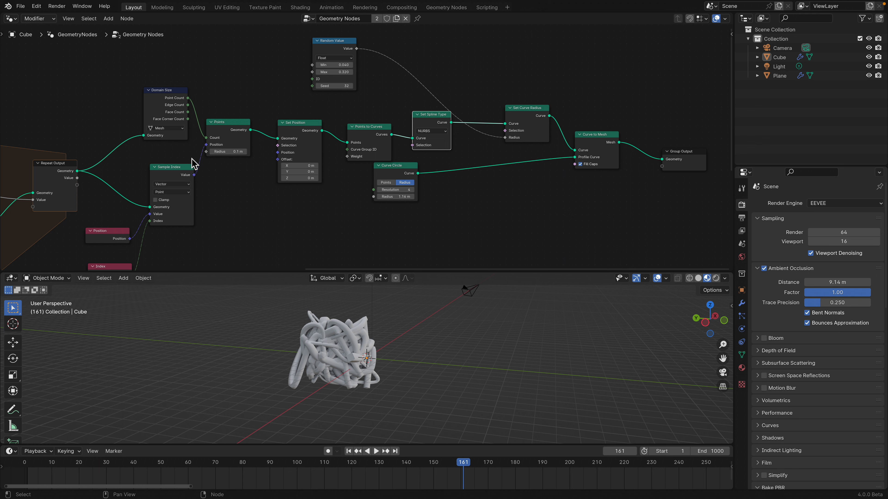
# Step: Nudge the Sample Index node below the Domain Size node
pyautogui.moveTo(192, 162); pyautogui.dragTo(190, 157)
pyautogui.moveTo(190, 156); pyautogui.dragTo(251, 135, button='middle')
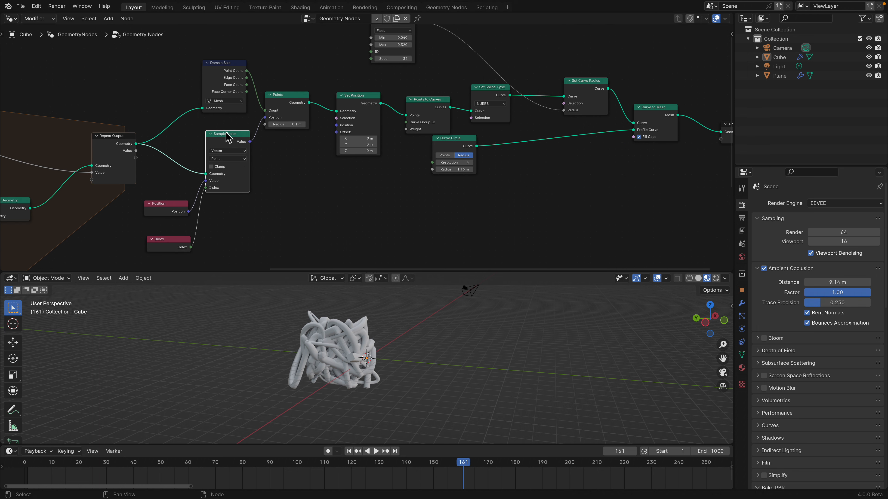
pyautogui.moveTo(227, 136); pyautogui.dragTo(227, 138)
pyautogui.moveTo(229, 113); pyautogui.dragTo(228, 115, button='middle')
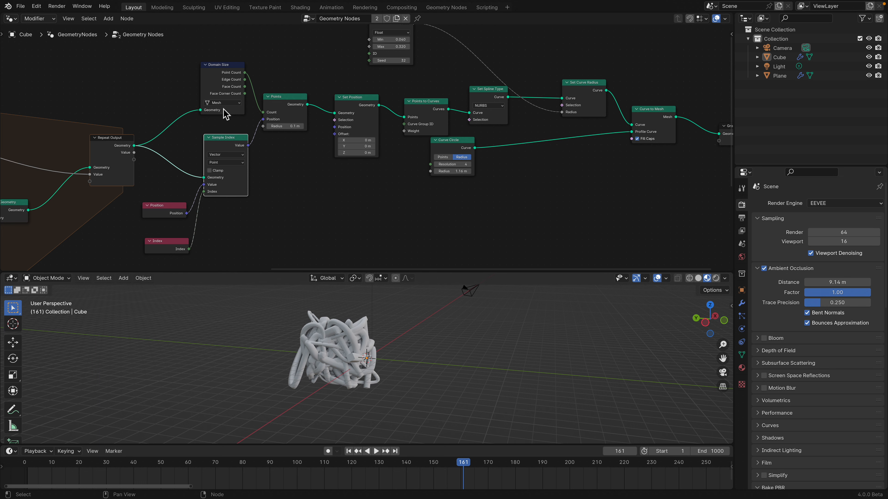
# Step: Add a Mesh to Points node below Set Position and connect the Repeat Output geometry to its Mesh input
pyautogui.moveTo(303, 114); pyautogui.dragTo(275, 98, button='middle')
pyautogui.hotkey('shift', 'a')
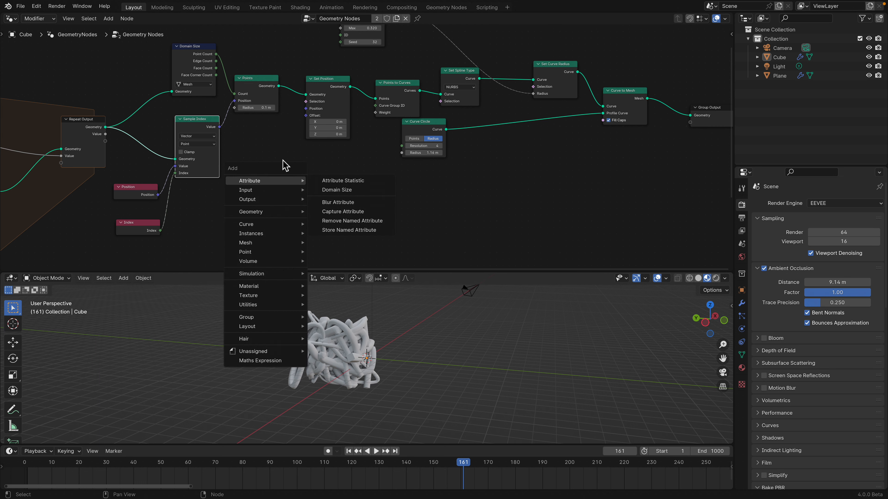
pyautogui.press('Escape')
pyautogui.hotkey('shift', 'a')
pyautogui.write('mesh to')
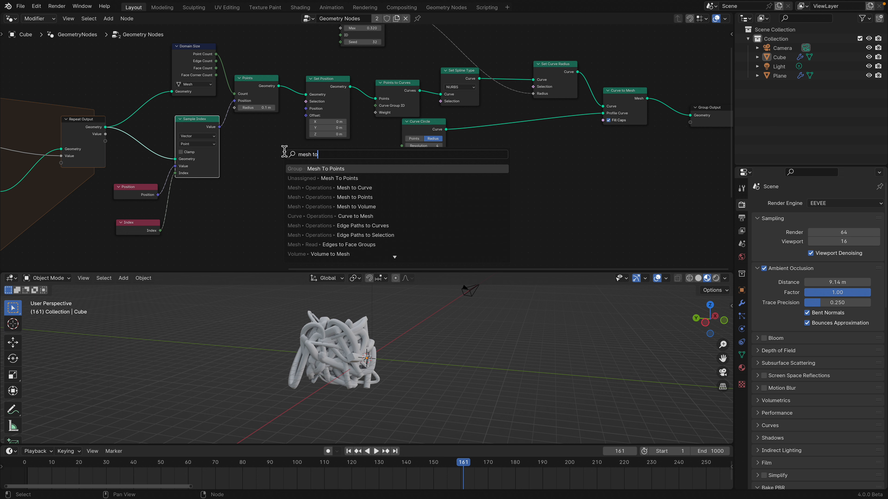
pyautogui.press('Down')
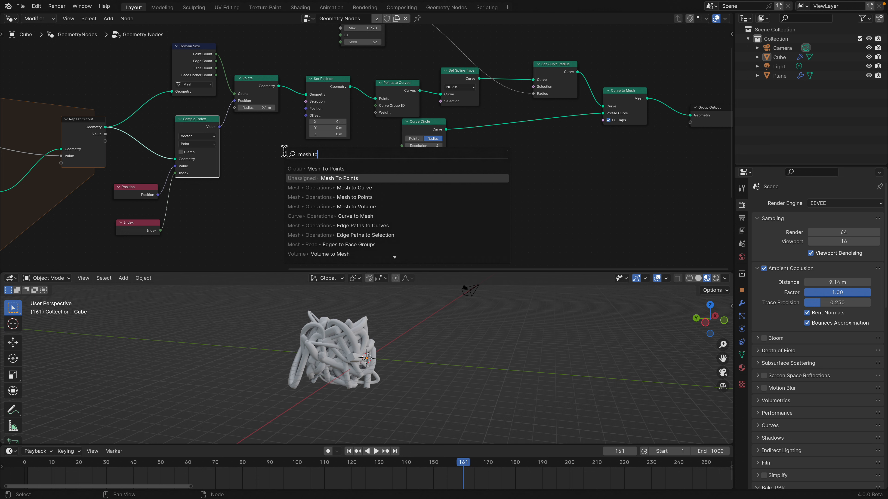
pyautogui.press('Down')
pyautogui.press('Down')
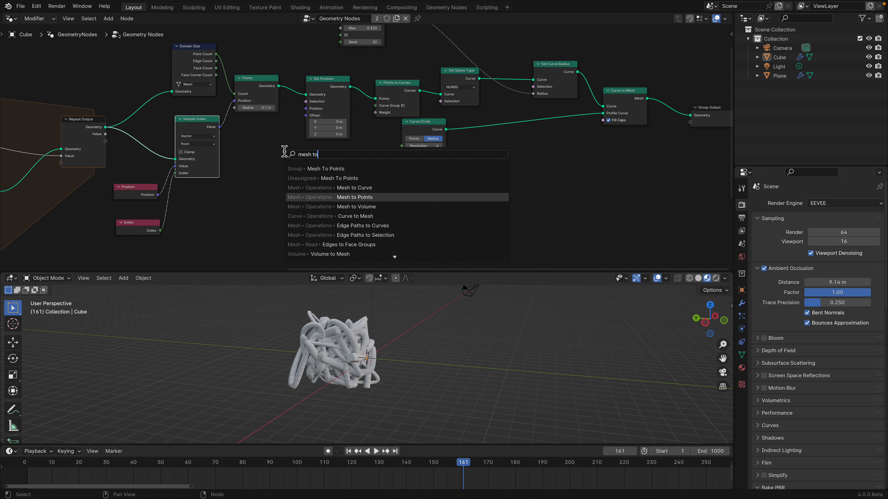
pyautogui.press('Return')
pyautogui.click(227, 139)
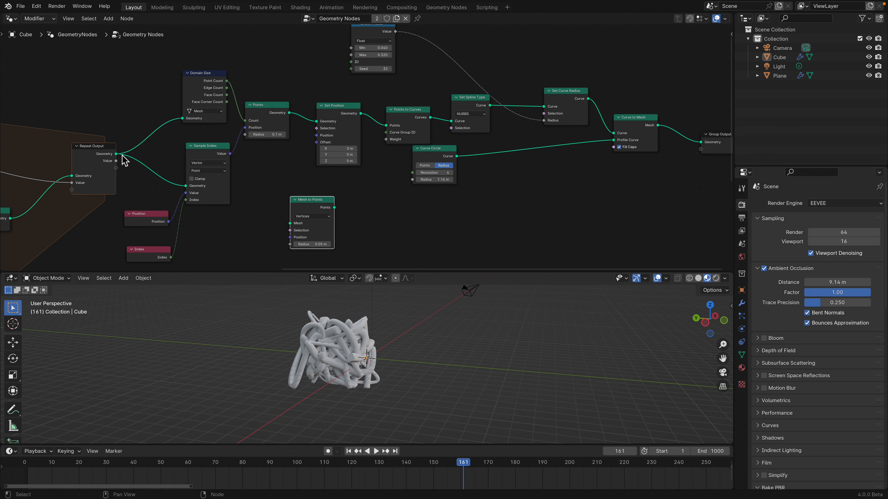
pyautogui.moveTo(115, 153); pyautogui.dragTo(289, 223)
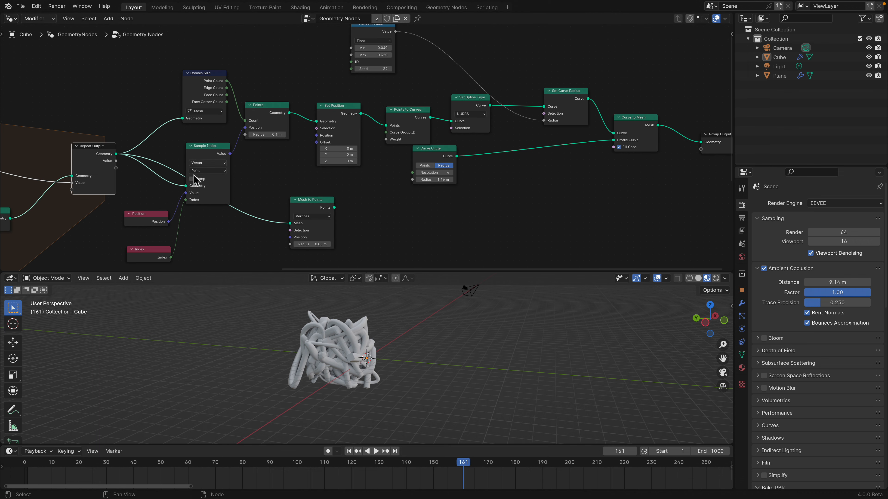
# Step: Spread out the Points, Domain Size, Sample Index and Position nodes near the Repeat Output
pyautogui.moveTo(276, 113); pyautogui.dragTo(276, 108)
pyautogui.moveTo(215, 80); pyautogui.dragTo(171, 58)
pyautogui.scroll(1, 192, 80)
pyautogui.moveTo(254, 99); pyautogui.dragTo(252, 101)
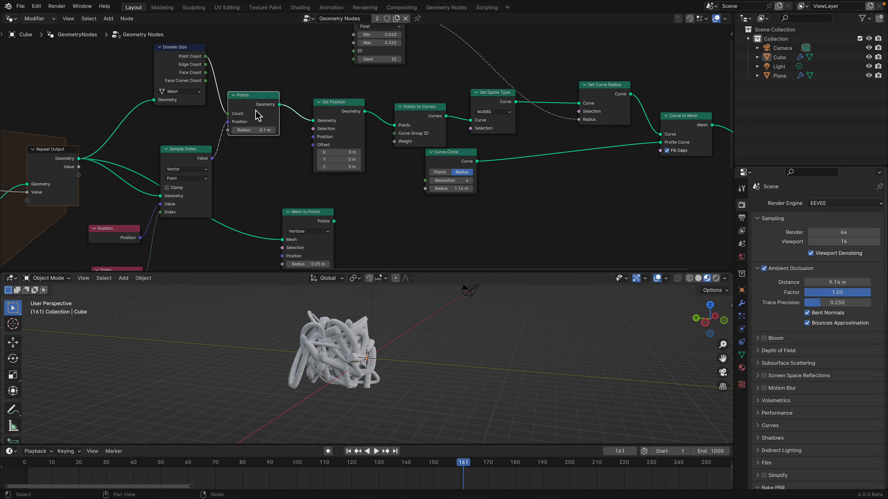
pyautogui.moveTo(193, 151); pyautogui.dragTo(185, 128)
pyautogui.moveTo(136, 220); pyautogui.dragTo(136, 198, button='middle')
pyautogui.moveTo(127, 208); pyautogui.dragTo(124, 194)
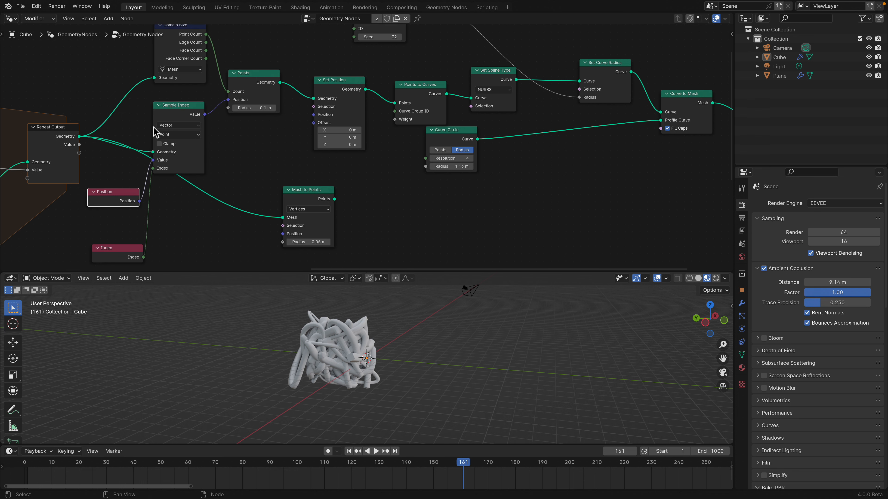
# Step: Connect the Mesh to Points output to the Points to Curves node in place of the Set Position output
pyautogui.moveTo(273, 179); pyautogui.dragTo(259, 180, button='middle')
pyautogui.moveTo(299, 193); pyautogui.dragTo(261, 170)
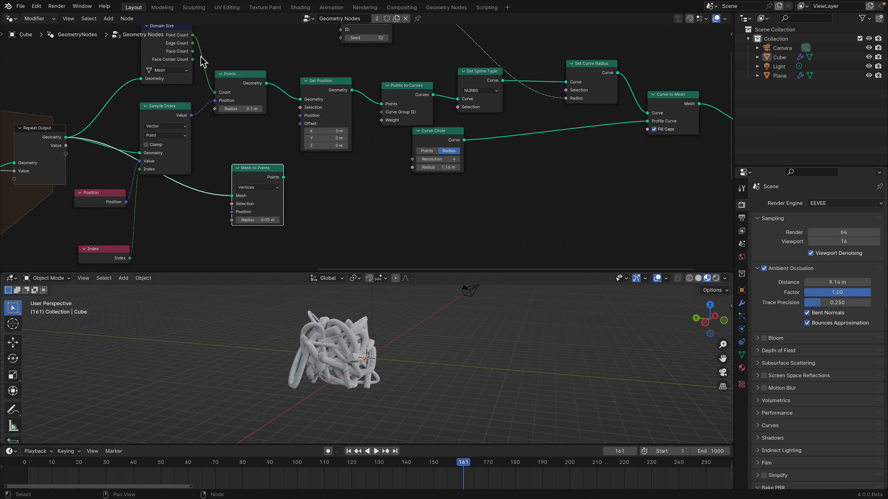
pyautogui.moveTo(238, 94); pyautogui.dragTo(214, 118, button='middle')
pyautogui.moveTo(301, 124); pyautogui.dragTo(284, 109)
pyautogui.moveTo(263, 203); pyautogui.dragTo(357, 128)
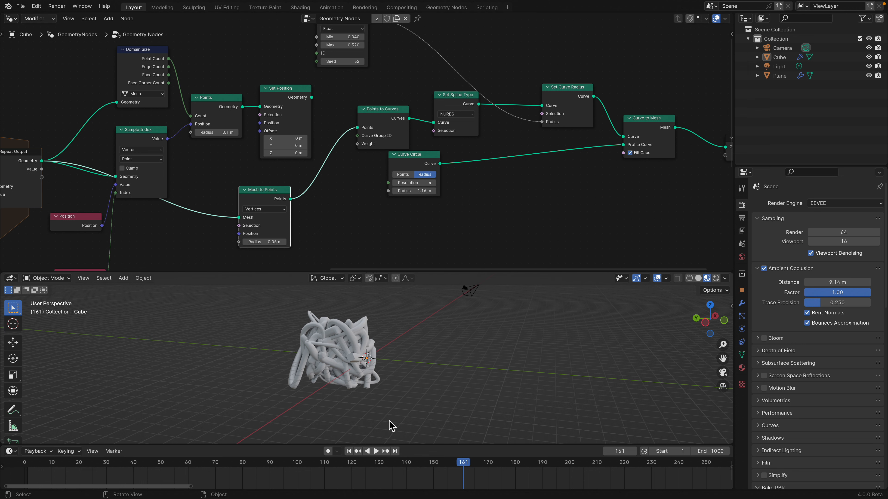
# Step: Replay the animation from the first frame to frame 64 using the Mesh to Points setup
pyautogui.click(349, 451)
pyautogui.click(376, 451)
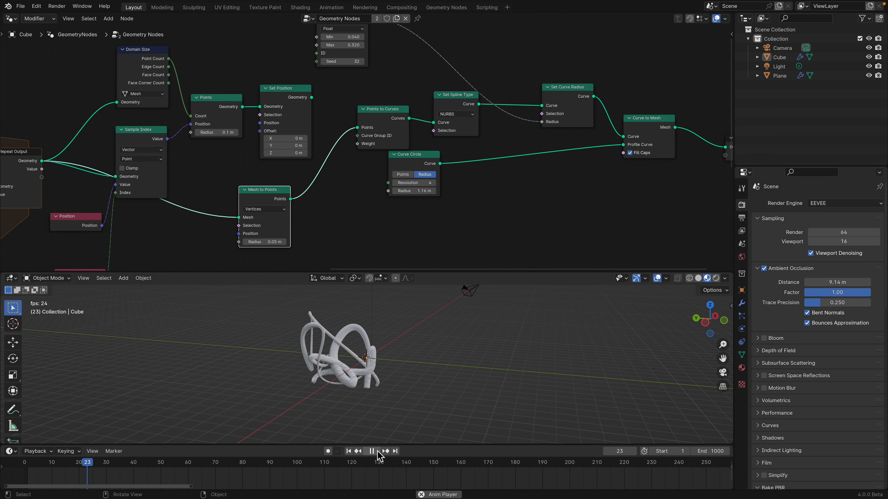
pyautogui.click(379, 451)
# Step: Shift the Set Position, Points and Domain Size nodes slightly, and play the animation on to frame 106
pyautogui.moveTo(288, 178); pyautogui.dragTo(305, 224, button='middle')
pyautogui.moveTo(288, 138); pyautogui.dragTo(278, 126)
pyautogui.moveTo(235, 152); pyautogui.dragTo(234, 145)
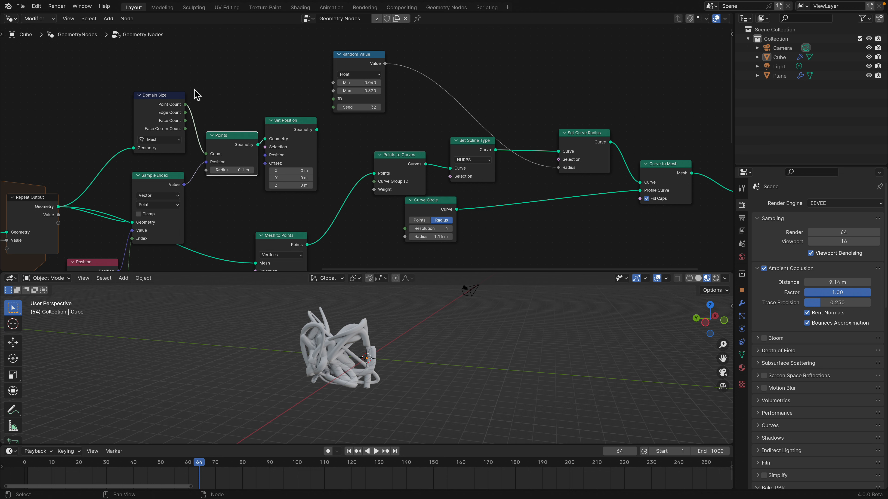
pyautogui.moveTo(222, 160); pyautogui.dragTo(215, 143, button='middle')
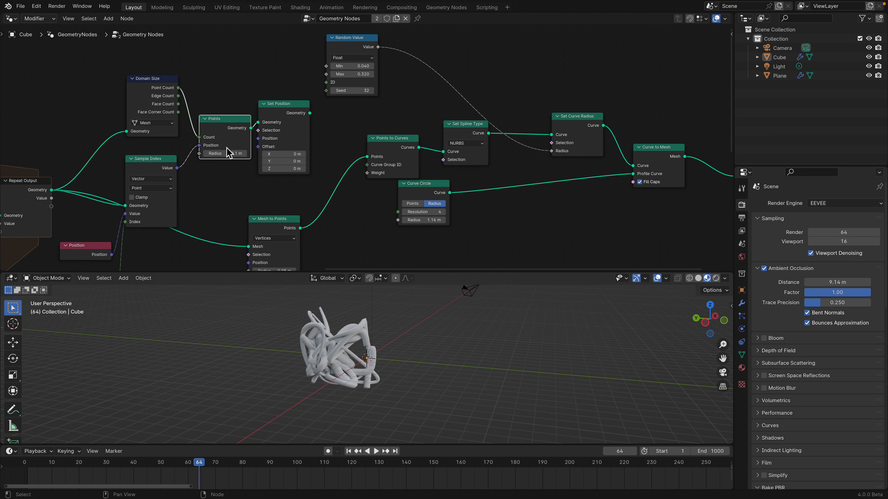
pyautogui.moveTo(238, 135); pyautogui.dragTo(231, 128)
pyautogui.moveTo(147, 98); pyautogui.dragTo(139, 94)
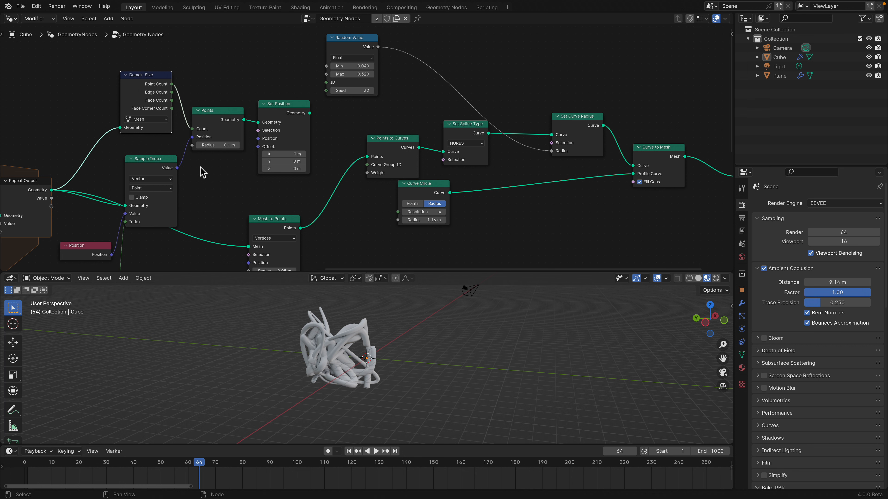
pyautogui.press('space')
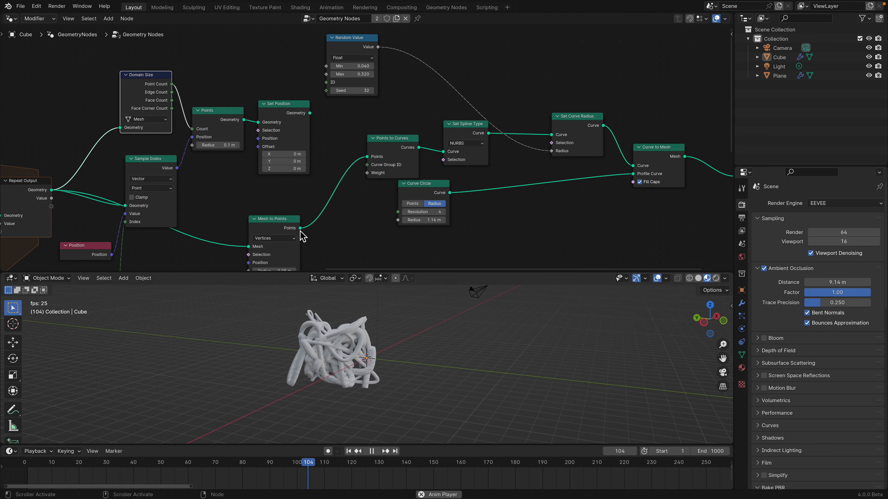
pyautogui.press('space')
# Step: Move the Random Value node closer to Set Curve Radius and set its Seed to 150
pyautogui.moveTo(301, 232); pyautogui.dragTo(316, 230)
pyautogui.moveTo(367, 46); pyautogui.dragTo(494, 57)
pyautogui.moveTo(466, 123); pyautogui.dragTo(528, 101)
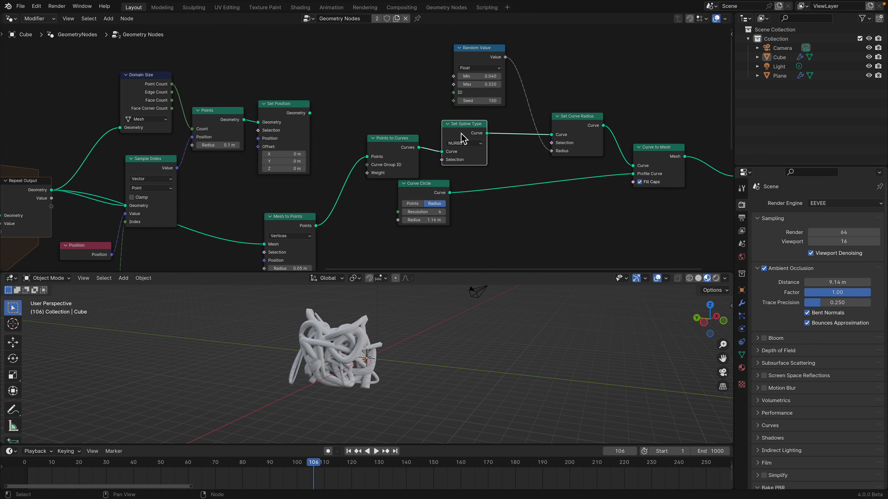
pyautogui.moveTo(463, 141); pyautogui.dragTo(470, 143)
# Step: Try a Resolution of 3 on the Curve Circle node and restore it to 4
pyautogui.moveTo(411, 215); pyautogui.dragTo(409, 219)
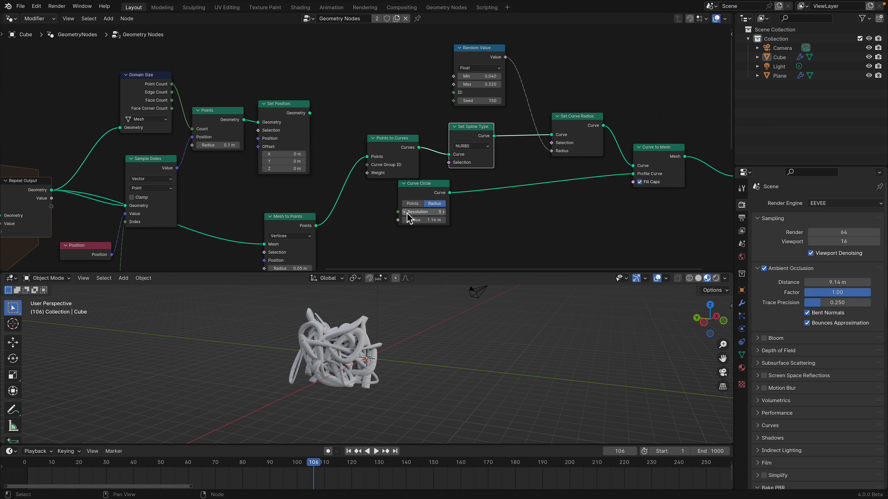
pyautogui.click(428, 262)
pyautogui.click(443, 212)
# Step: Play the animation on to frame 187 while orbiting around the tubes
pyautogui.press('space')
pyautogui.moveTo(409, 302); pyautogui.dragTo(432, 329, button='middle')
pyautogui.press('space')
# Step: Save the changes to repeat_loop_005.blend and open the recent file instance_spawn_003.blend
pyautogui.scroll(-4, 281, 204)
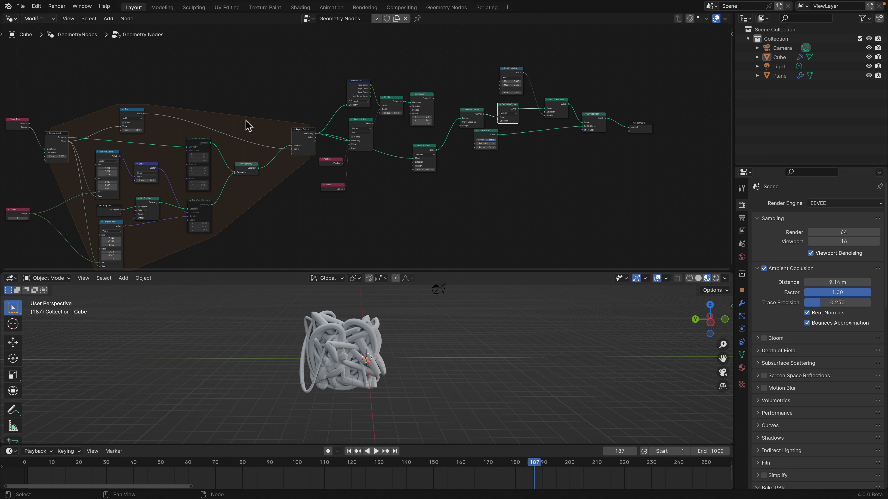
pyautogui.click(21, 10)
pyautogui.moveTo(44, 37)
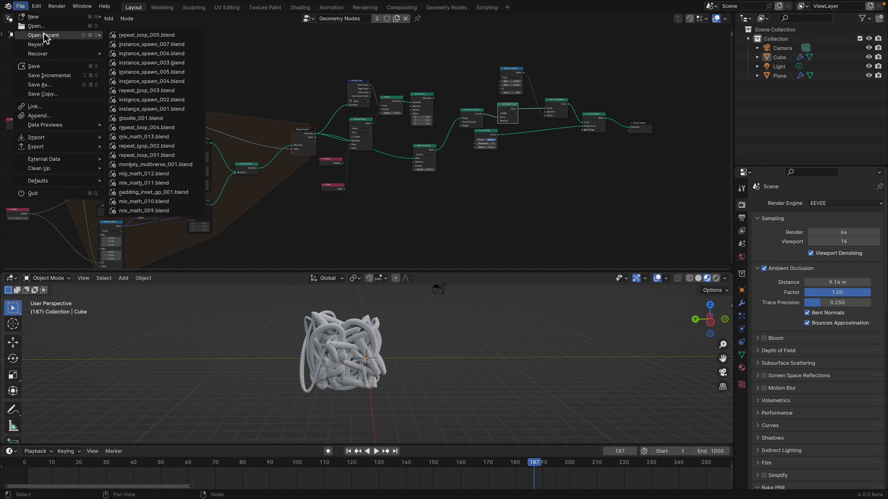
pyautogui.click(141, 36)
pyautogui.press('Return')
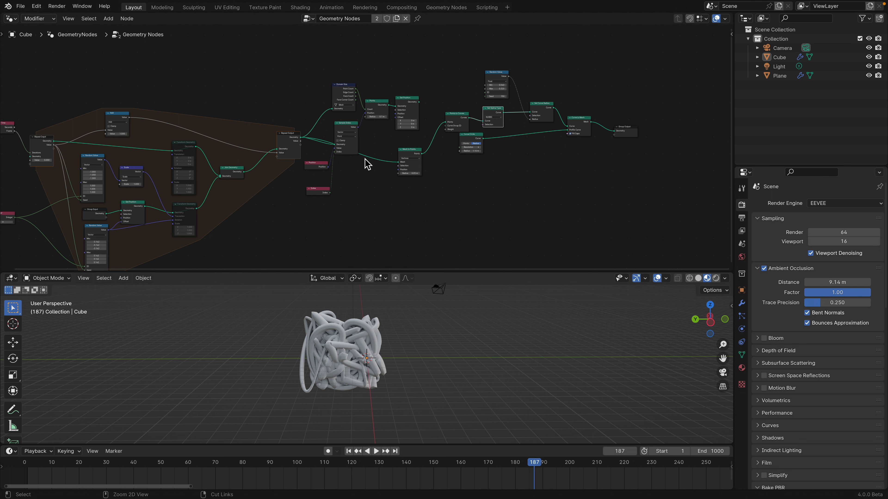
pyautogui.click(20, 7)
pyautogui.moveTo(39, 35)
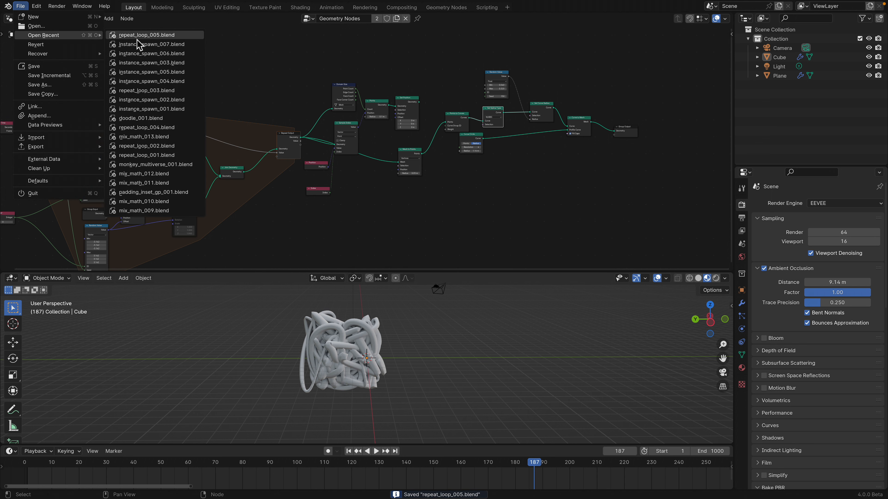
pyautogui.click(174, 64)
# Step: Play the animation on to frame 232 while orbiting around the trail drawn behind AnimCube
pyautogui.press('space')
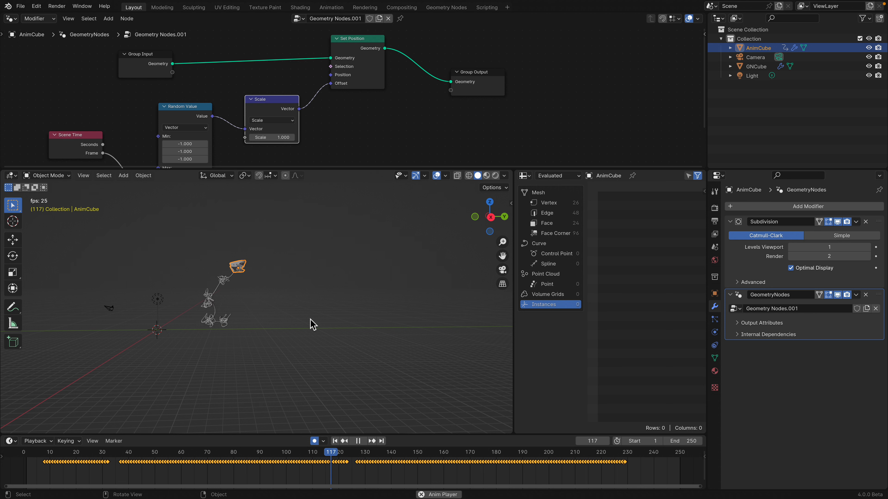
pyautogui.moveTo(373, 329); pyautogui.dragTo(301, 285, button='middle')
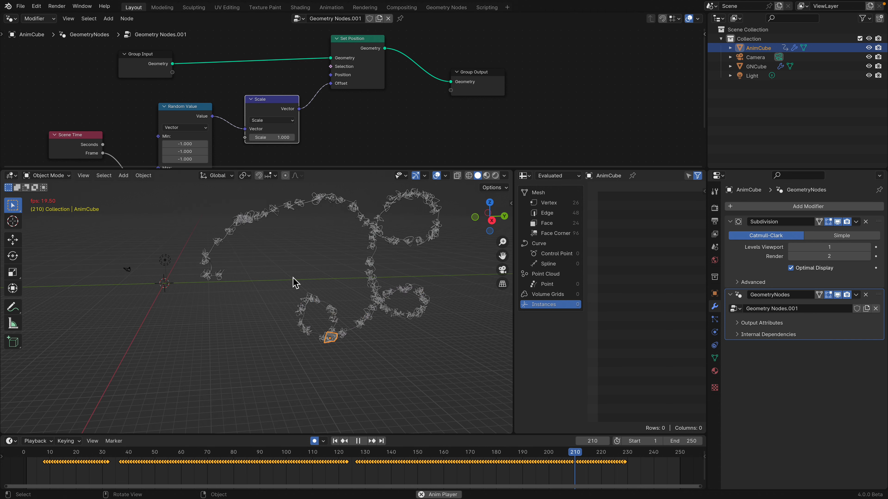
pyautogui.press('space')
pyautogui.scroll(1, 232, 270)
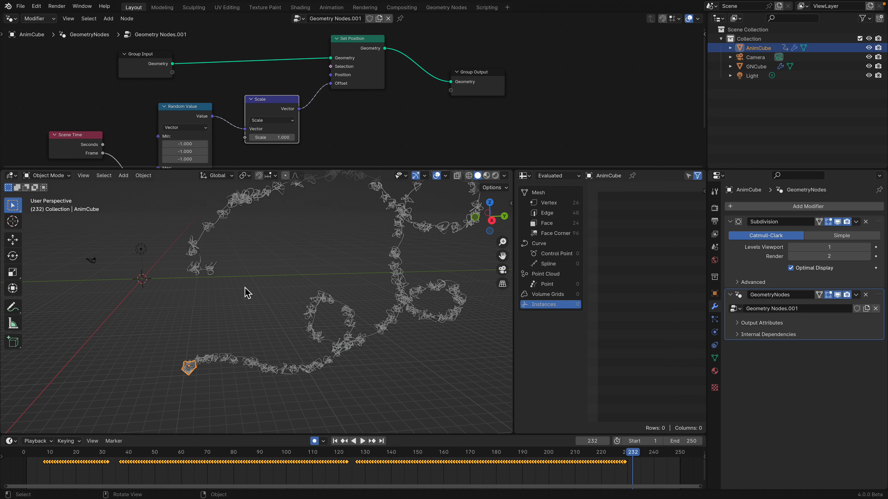
# Step: Widen the 3D viewport beside the spreadsheet and move the Group Input node close to the Set Position node
pyautogui.moveTo(517, 222); pyautogui.dragTo(544, 223)
pyautogui.scroll(-2, 358, 111)
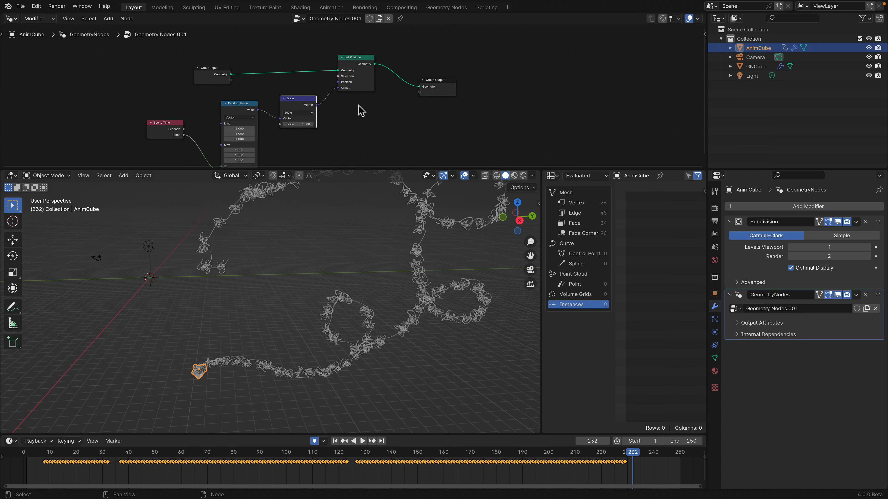
pyautogui.moveTo(231, 71); pyautogui.dragTo(324, 56)
pyautogui.moveTo(435, 63); pyautogui.dragTo(409, 77, button='middle')
# Step: Show AnimCube's whole trail in Right Orthographic view and check the cube briefly in Edit Mode
pyautogui.moveTo(445, 269); pyautogui.dragTo(389, 296, button='middle')
pyautogui.click(763, 58)
pyautogui.click(758, 48)
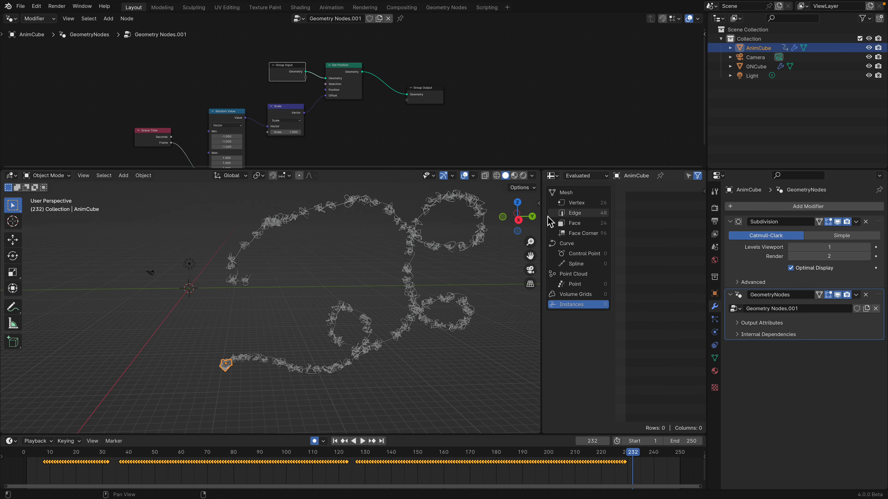
pyautogui.moveTo(519, 218); pyautogui.dragTo(521, 220)
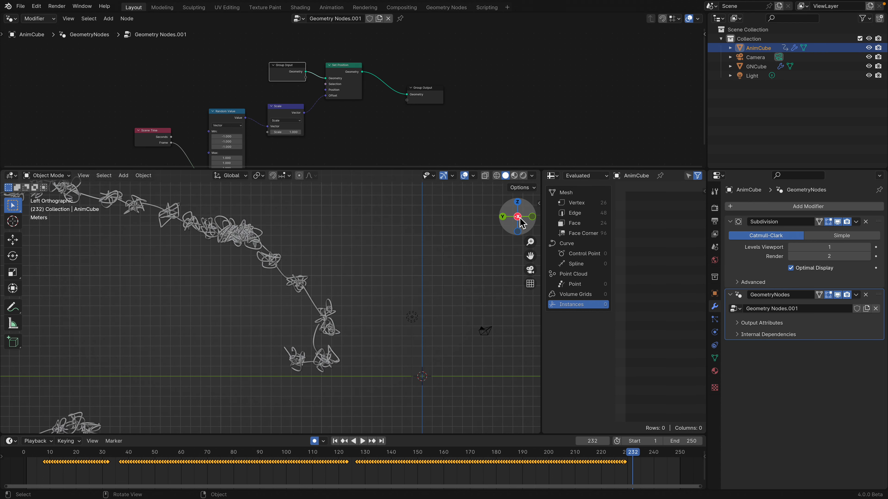
pyautogui.click(519, 217)
pyautogui.scroll(-8, 335, 339)
pyautogui.keyDown('shift'); pyautogui.moveTo(339, 321); pyautogui.dragTo(309, 307, button='middle'); pyautogui.keyUp('shift')
pyautogui.scroll(2, 308, 305)
pyautogui.press('Tab')
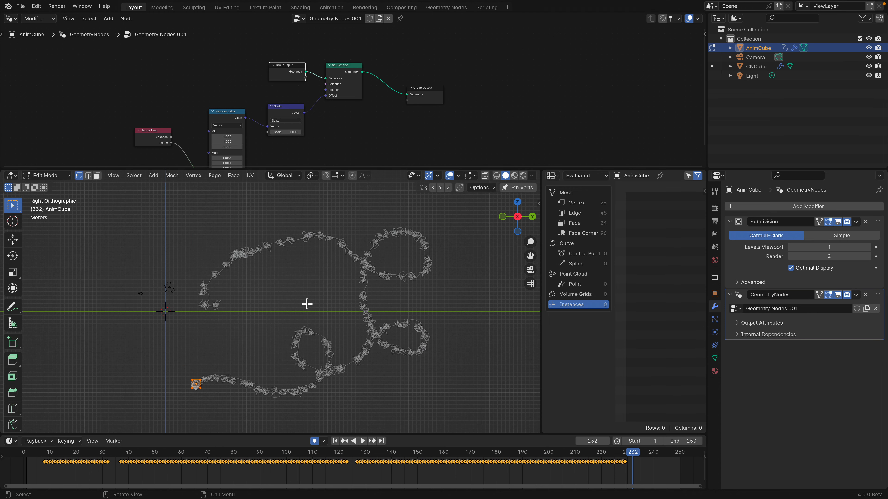
pyautogui.press('Tab')
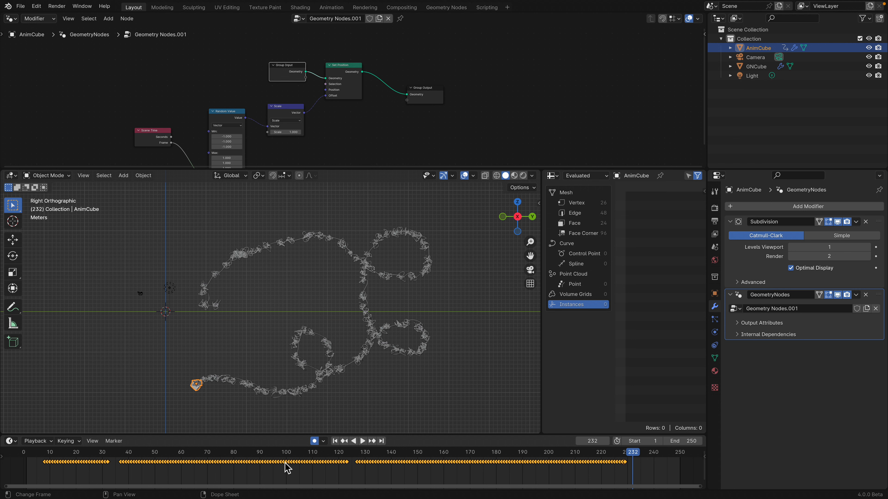
# Step: Delete all of AnimCube's keyframes and return to the first frame
pyautogui.press('x')
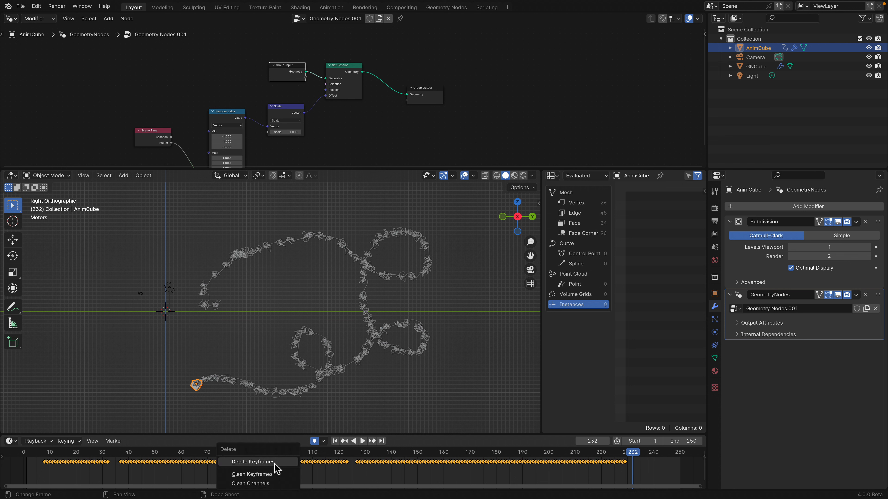
pyautogui.click(253, 462)
pyautogui.click(335, 441)
# Step: Move AnimCube freehand along a snail-shaped path with a spiral shell during playback, recording the motion with auto keying
pyautogui.click(363, 441)
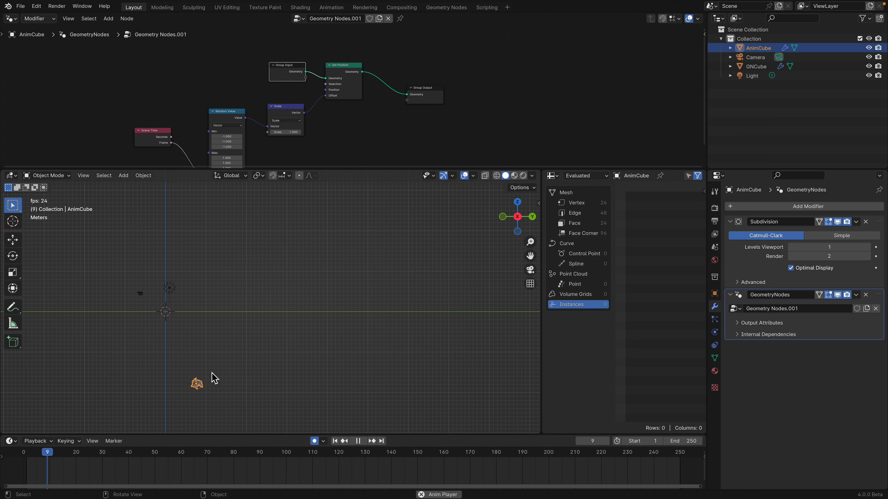
pyautogui.press('g')
pyautogui.click(219, 346)
pyautogui.press('g')
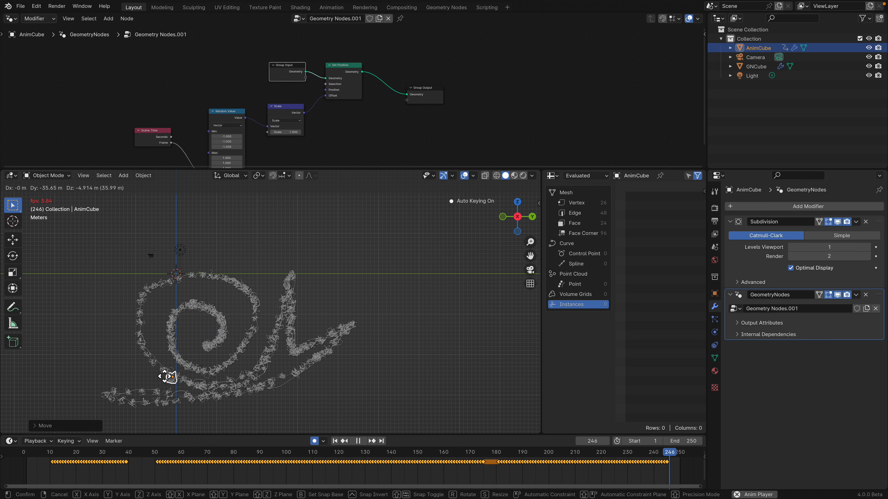
pyautogui.click(172, 295)
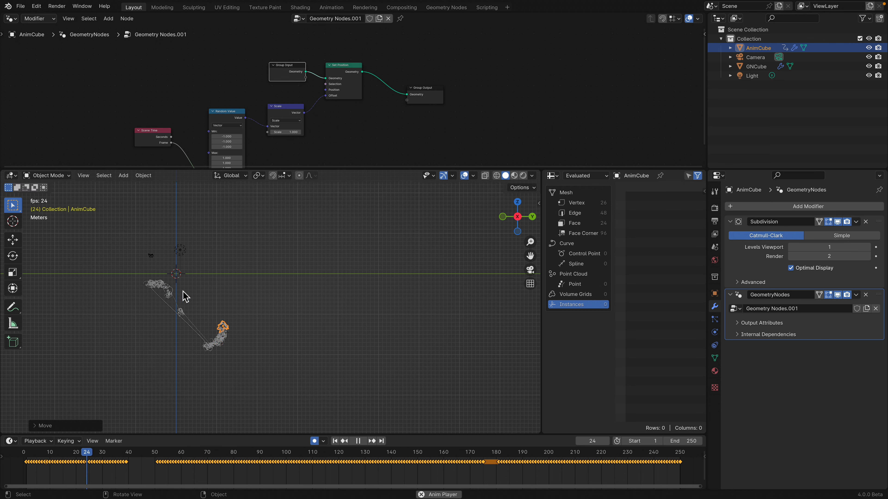
# Step: Deselect AnimCube after another brief move during playback, and scrub the timeline to frame 248
pyautogui.press('g')
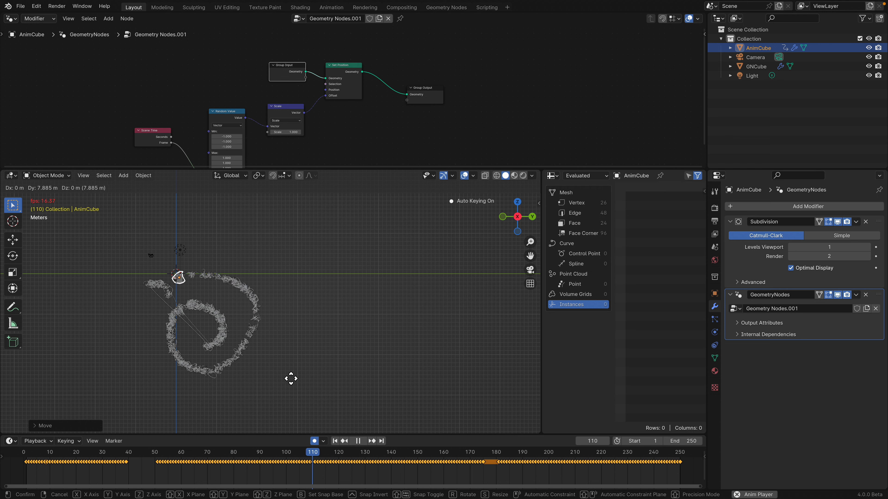
pyautogui.click(291, 187)
pyautogui.click(371, 340)
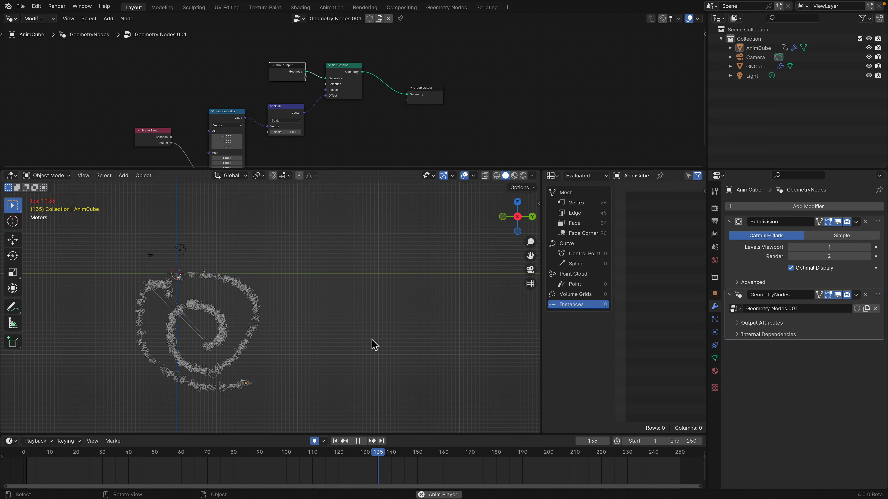
pyautogui.moveTo(402, 454); pyautogui.dragTo(678, 465)
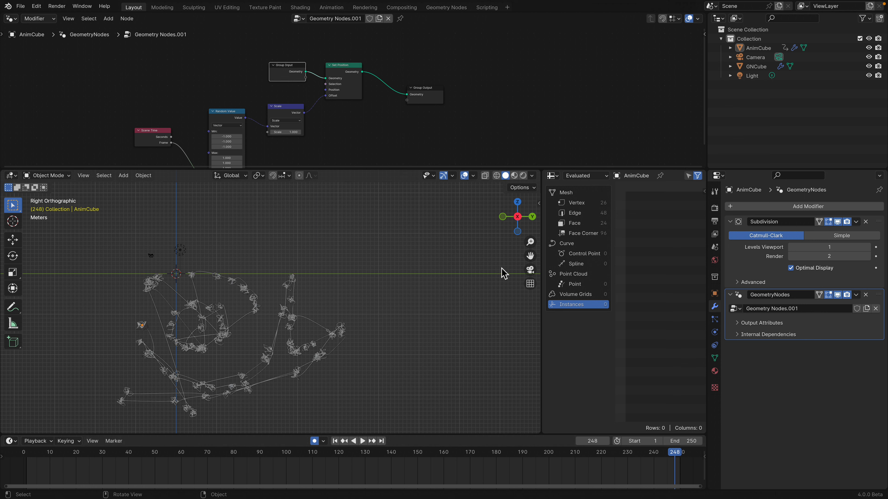